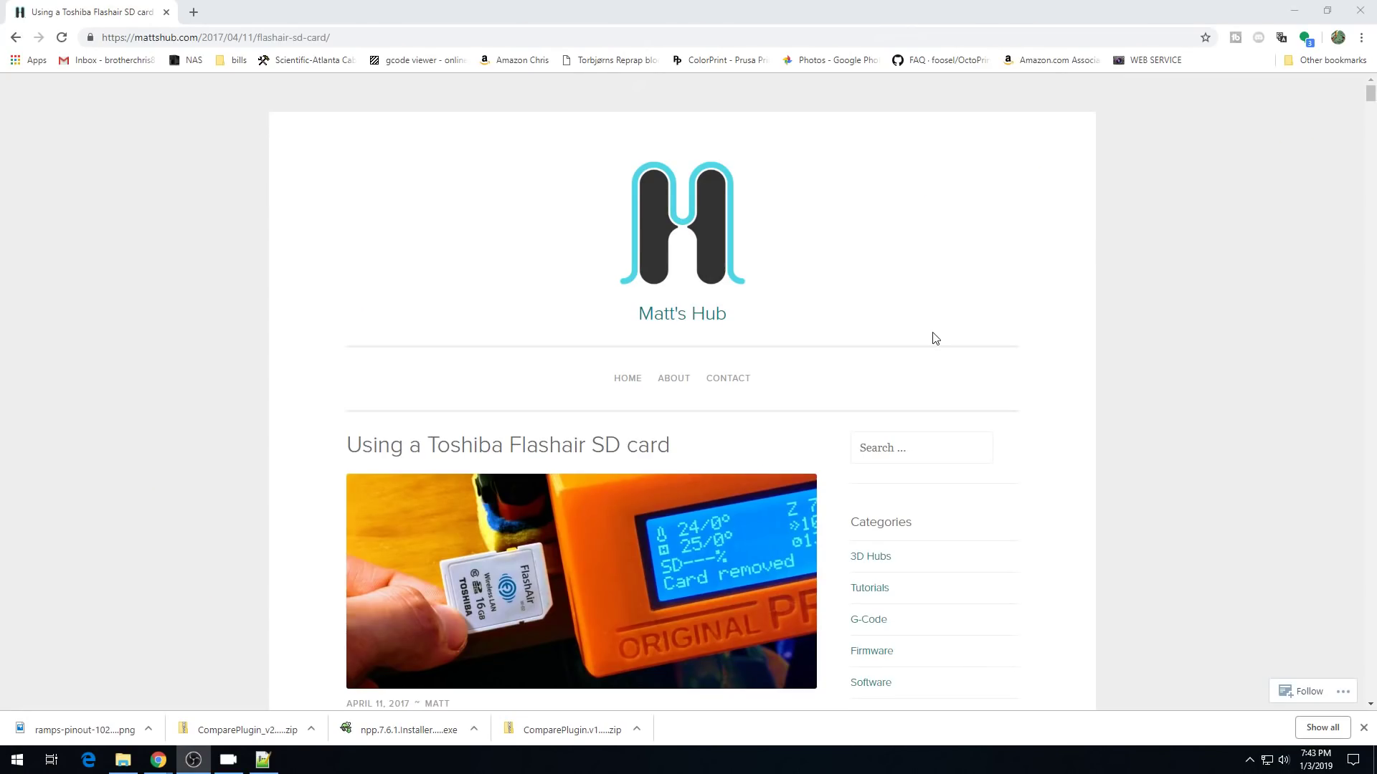
Step: Scroll to the Initial configuration section and open the W-03 Card Firmware Update download page
{"action": "scroll", "coordinate": [1052, 490], "scroll_direction": "down", "scroll_amount": 5}
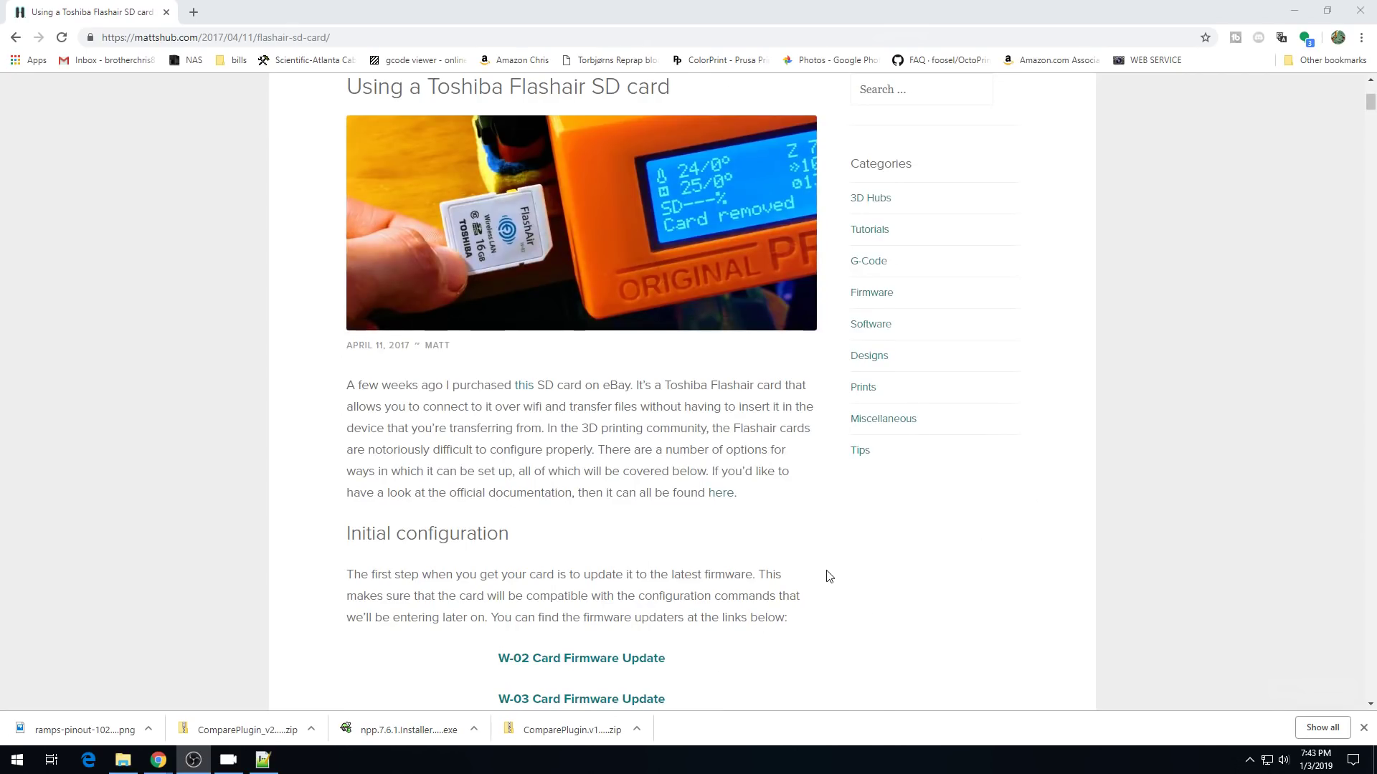
{"action": "scroll", "coordinate": [828, 576], "scroll_direction": "down", "scroll_amount": 9}
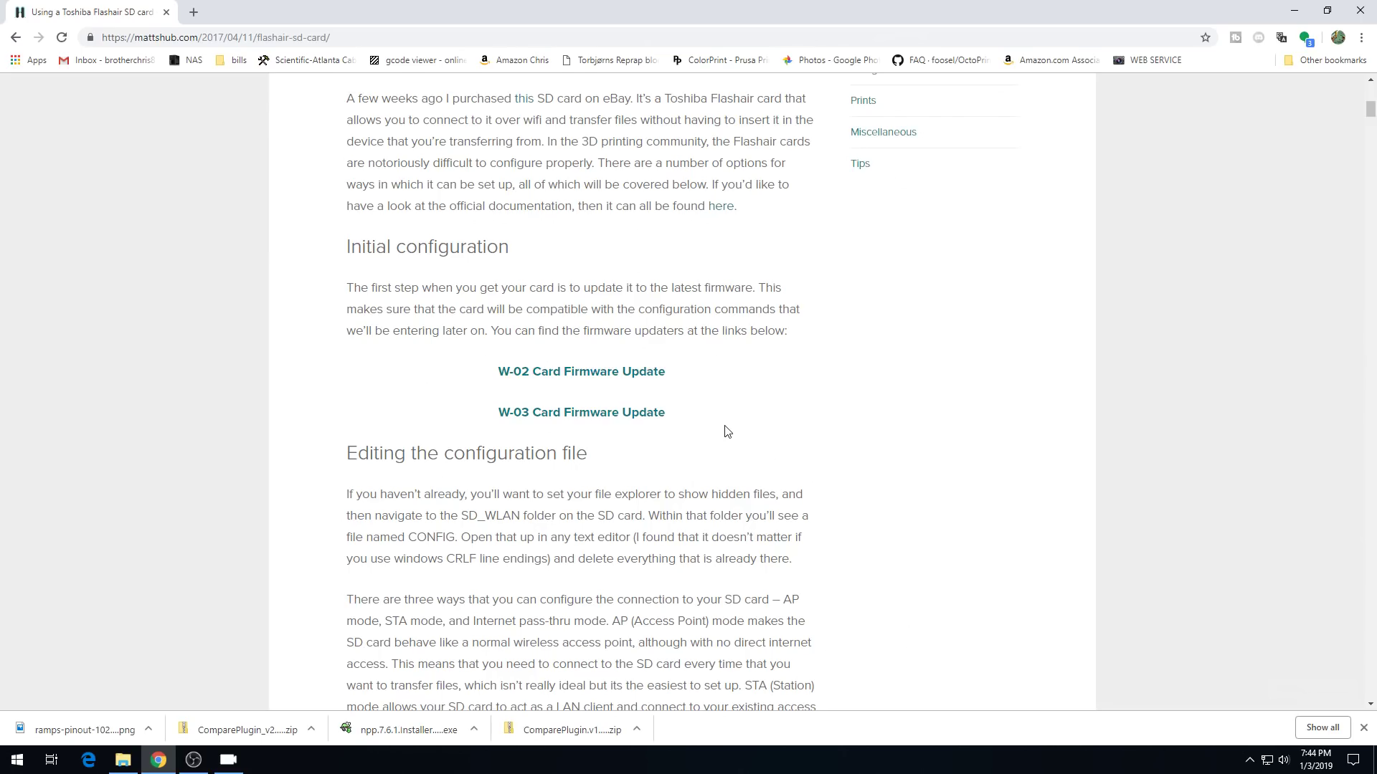
{"action": "left_click", "coordinate": [642, 413]}
{"action": "scroll", "coordinate": [814, 392], "scroll_direction": "down", "scroll_amount": 10}
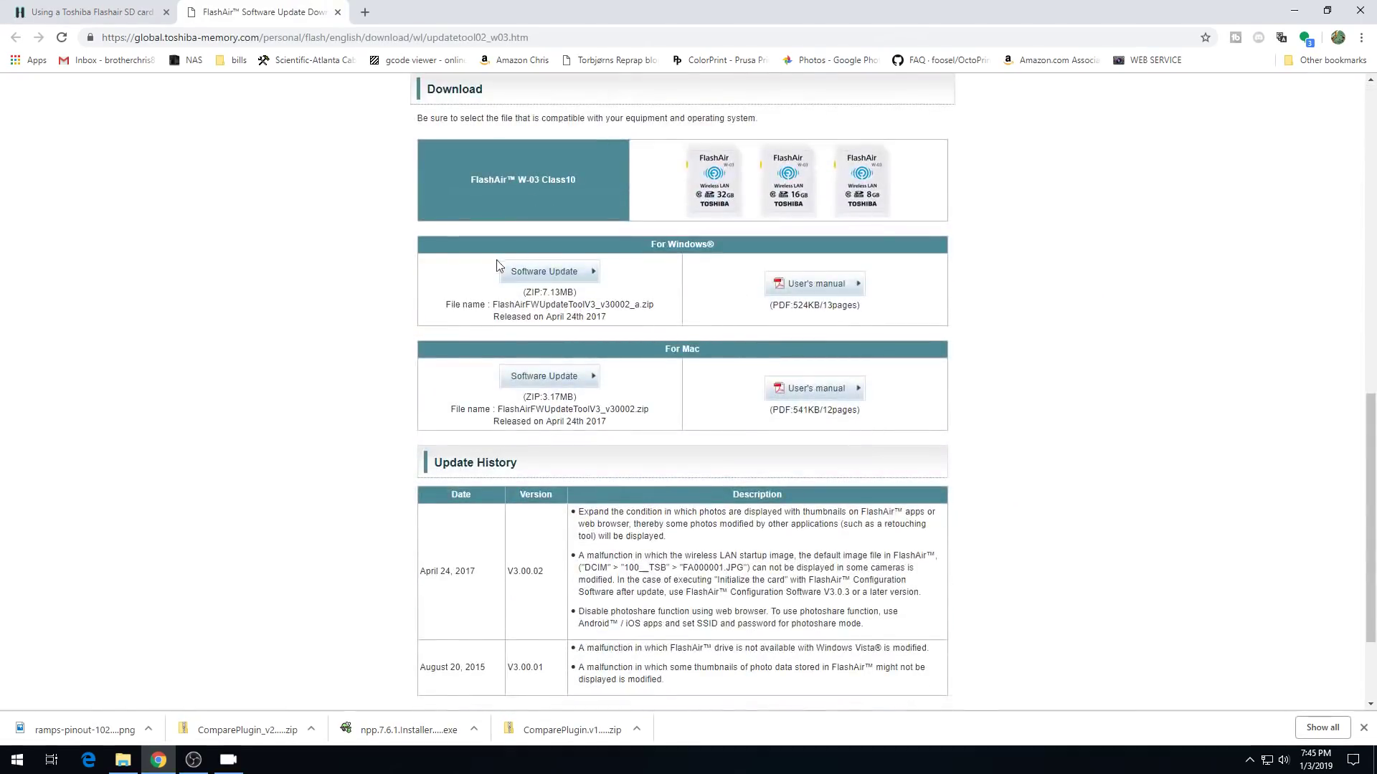
Step: Download the Windows FlashAir W-03 update tool zip and extract it in Downloads
{"action": "left_click", "coordinate": [548, 272]}
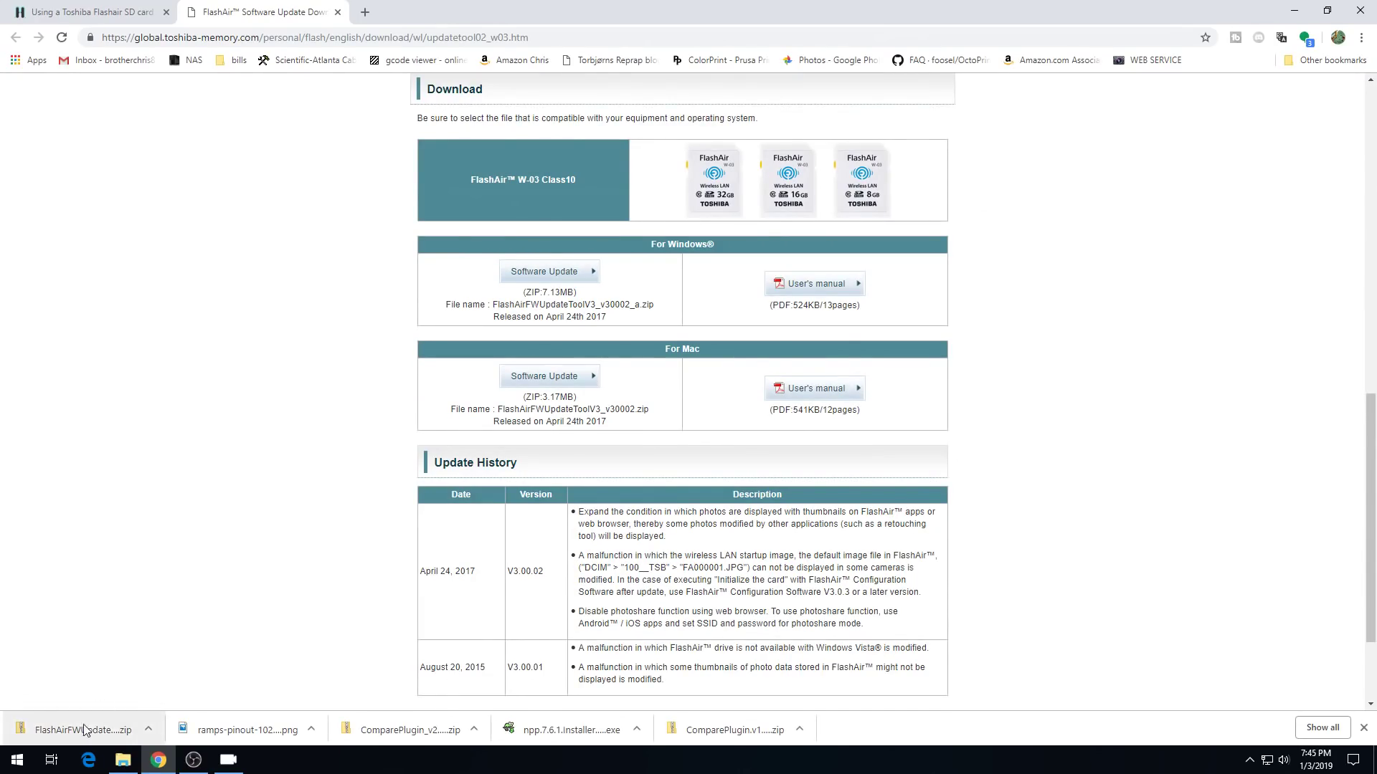
{"action": "left_click", "coordinate": [122, 760]}
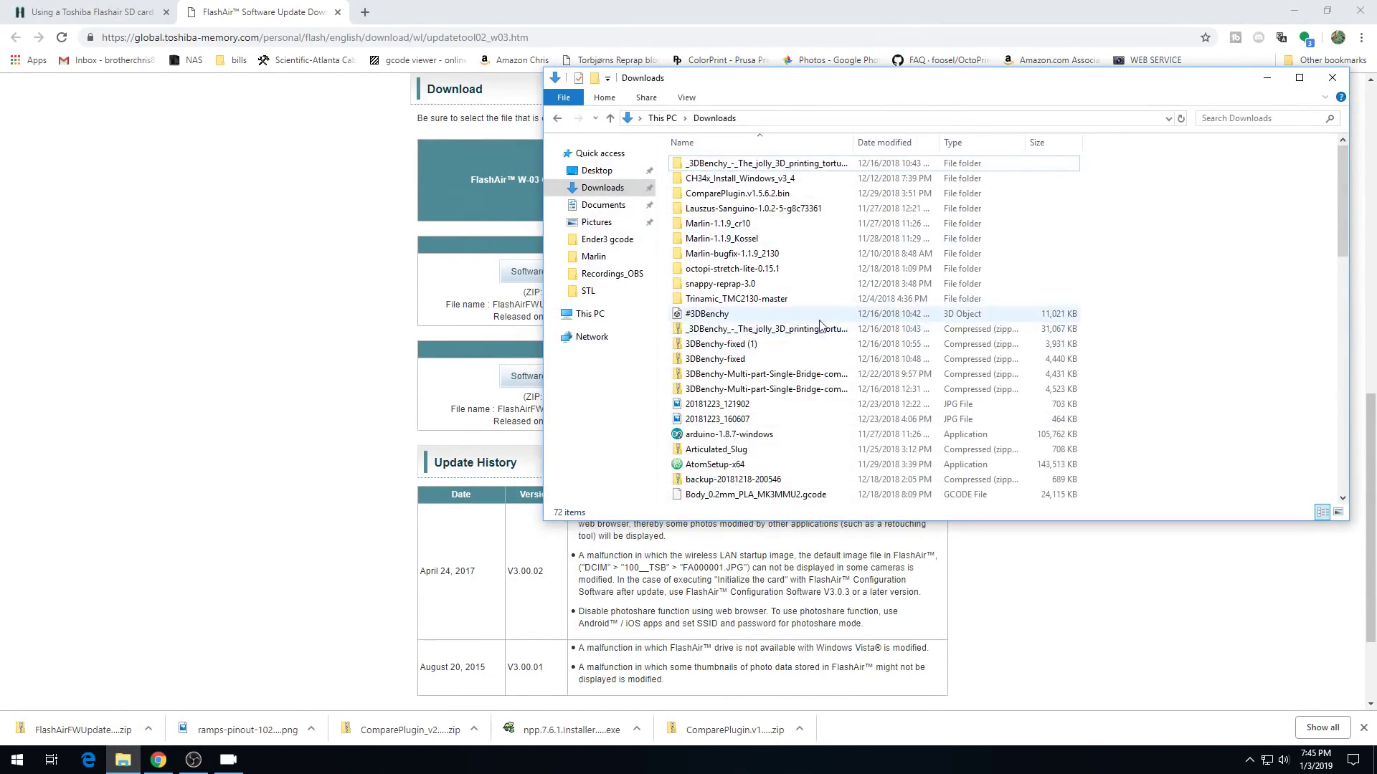
{"action": "left_click", "coordinate": [884, 142]}
{"action": "left_click", "coordinate": [788, 164]}
{"action": "right_click", "coordinate": [788, 165]}
{"action": "left_click", "coordinate": [848, 213]}
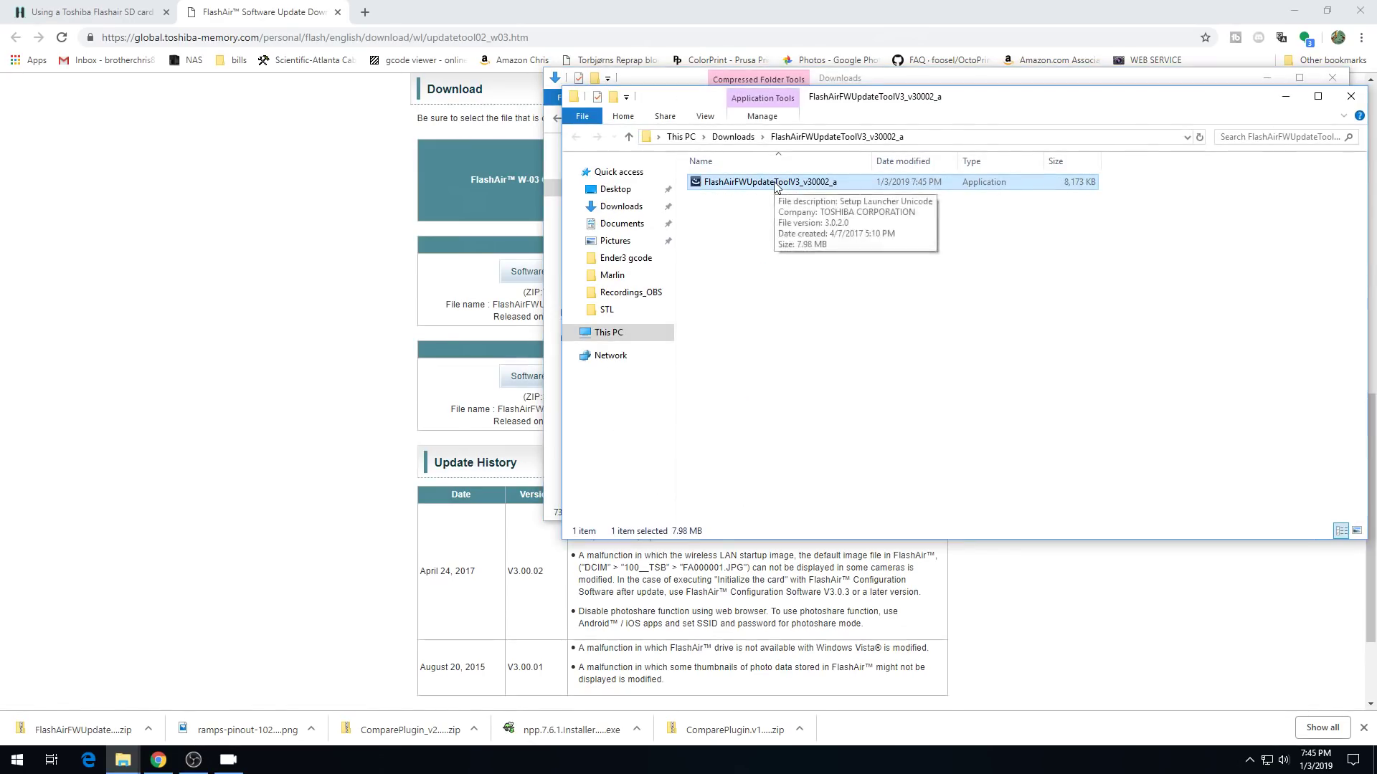
Step: Install FlashAirFWUpdateToolV3 with the default folder and select its new desktop shortcut
{"action": "double_click", "coordinate": [771, 184]}
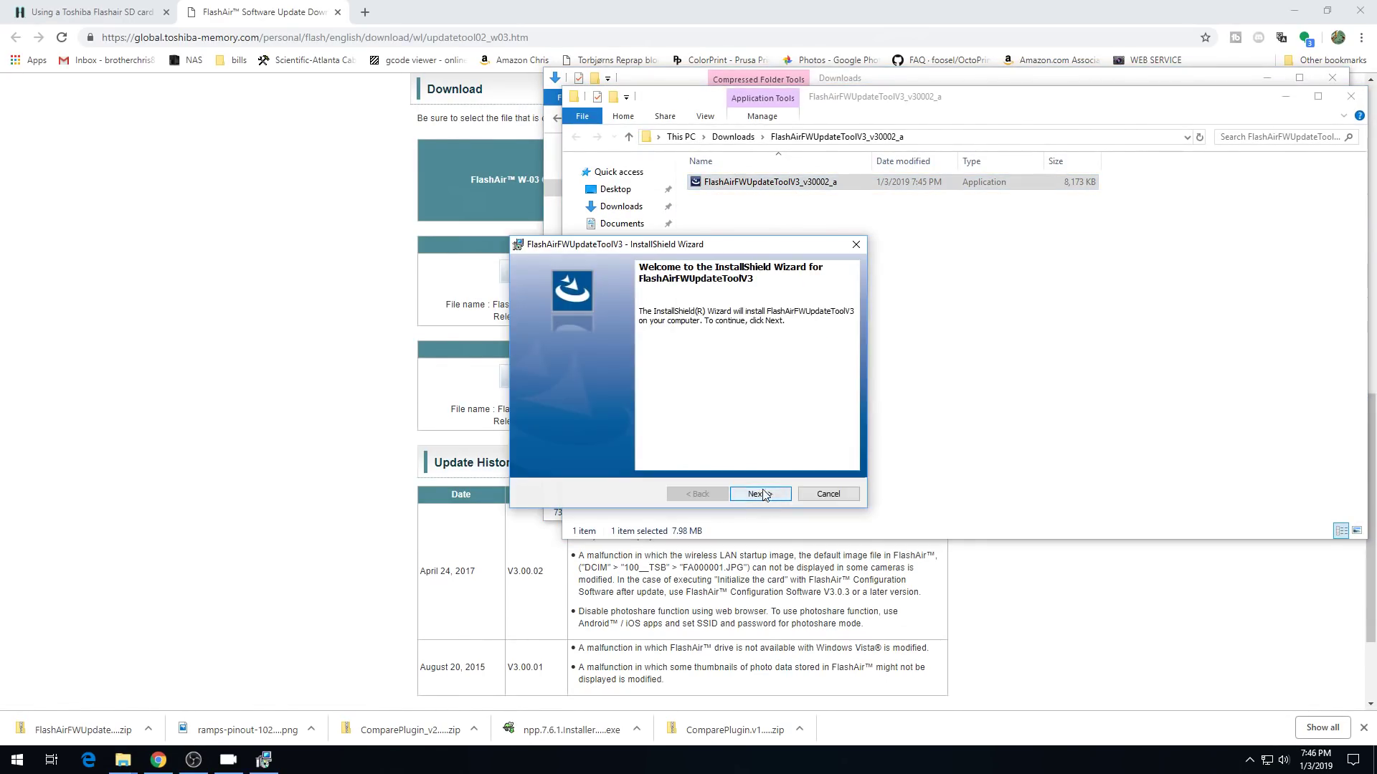
{"action": "left_click", "coordinate": [762, 494]}
{"action": "left_click", "coordinate": [763, 495]}
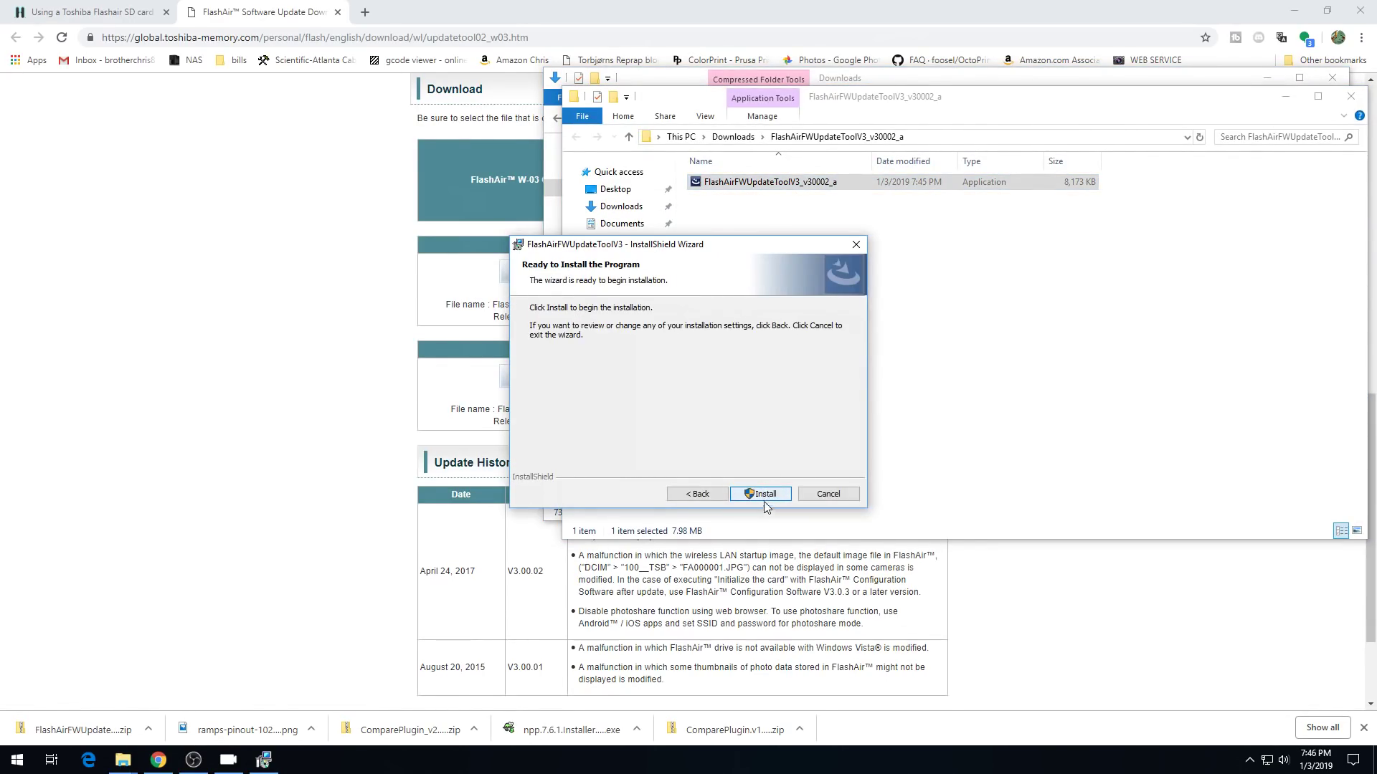
{"action": "left_click", "coordinate": [764, 496]}
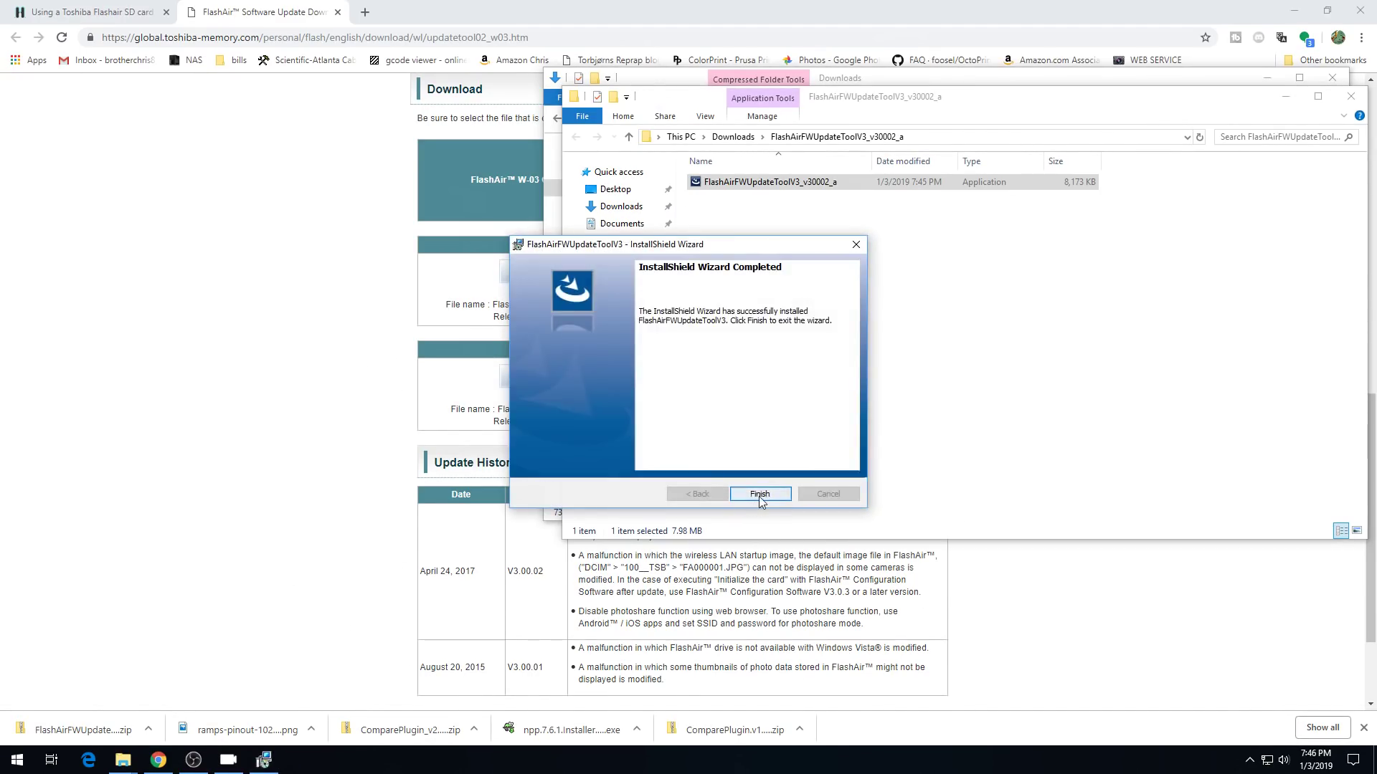
{"action": "left_click", "coordinate": [760, 495]}
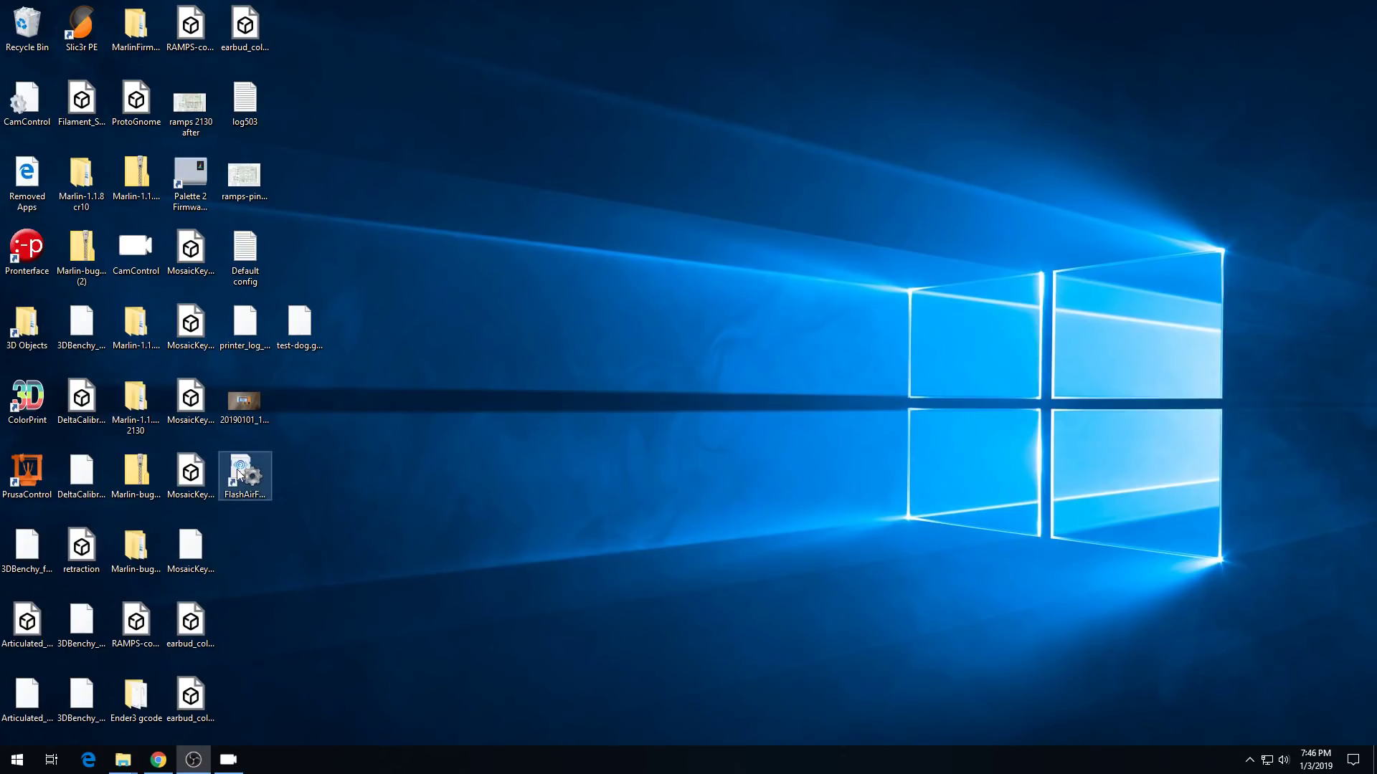
{"action": "left_click", "coordinate": [238, 469]}
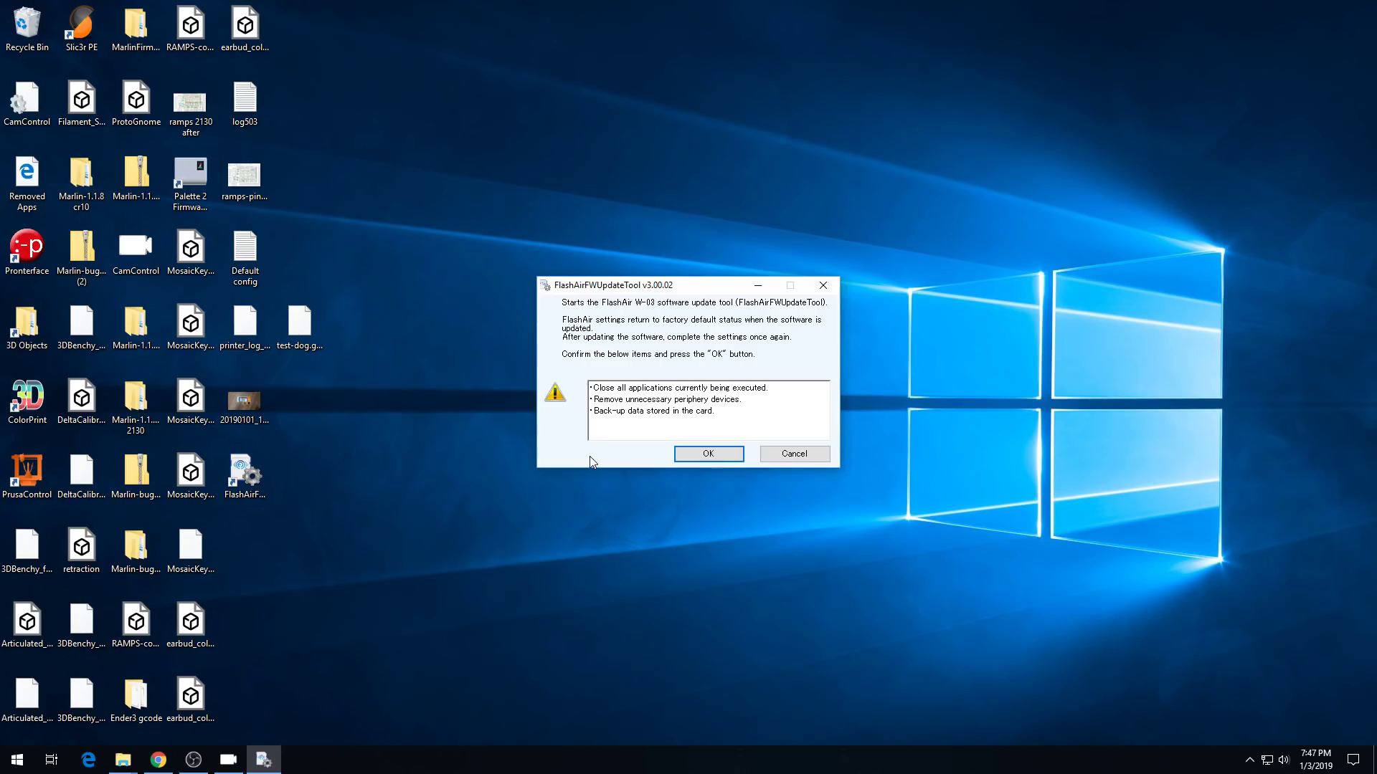
Step: Start the W-03 software update for the card on drive E:\ and confirm it
{"action": "left_click", "coordinate": [709, 456]}
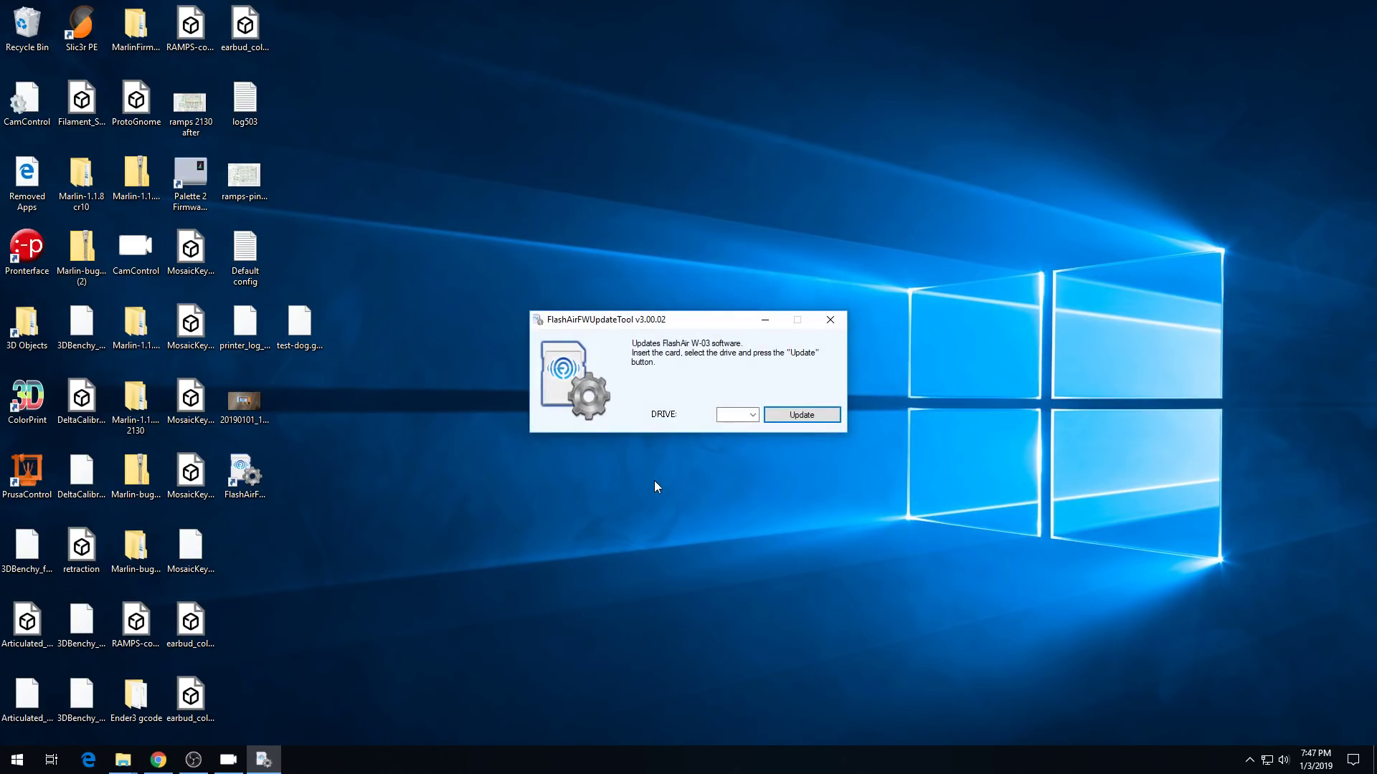
{"action": "left_click", "coordinate": [742, 415]}
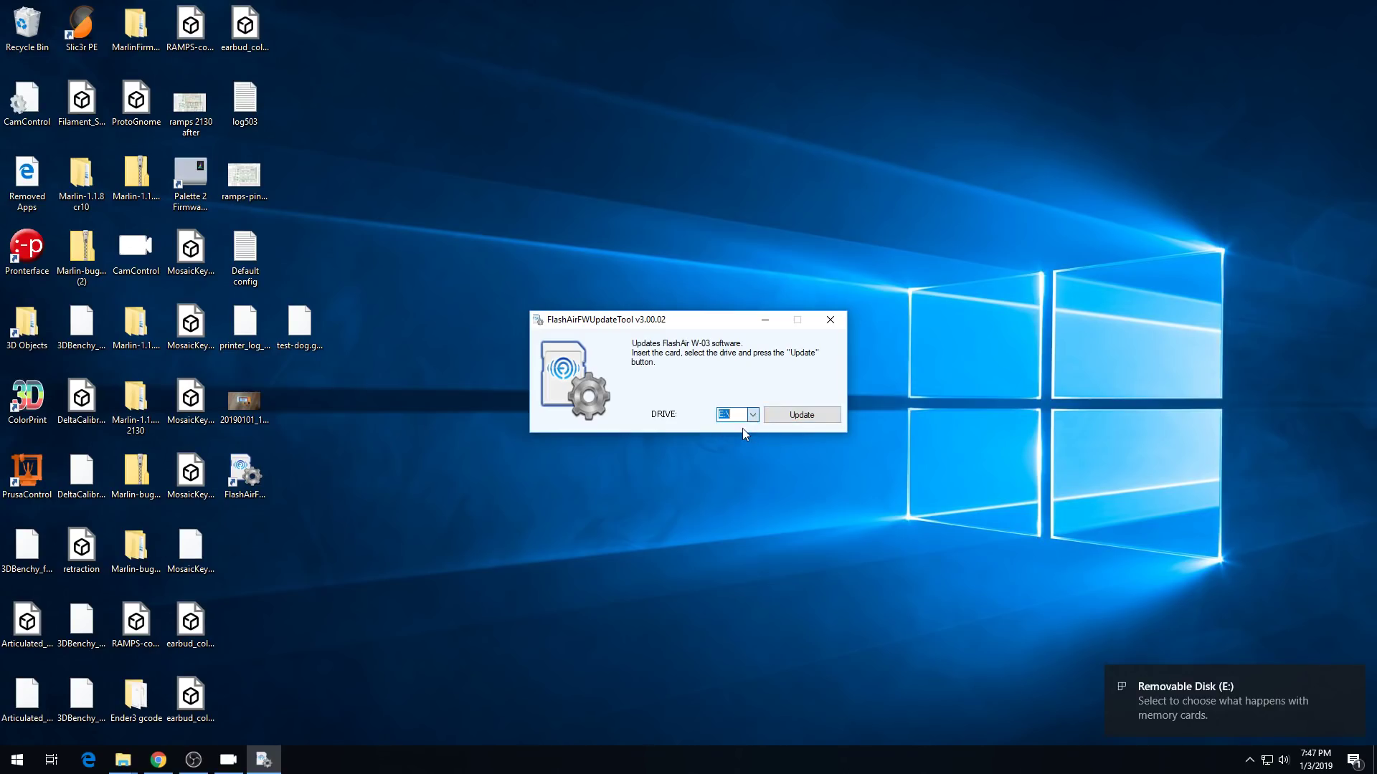
{"action": "left_click", "coordinate": [804, 417]}
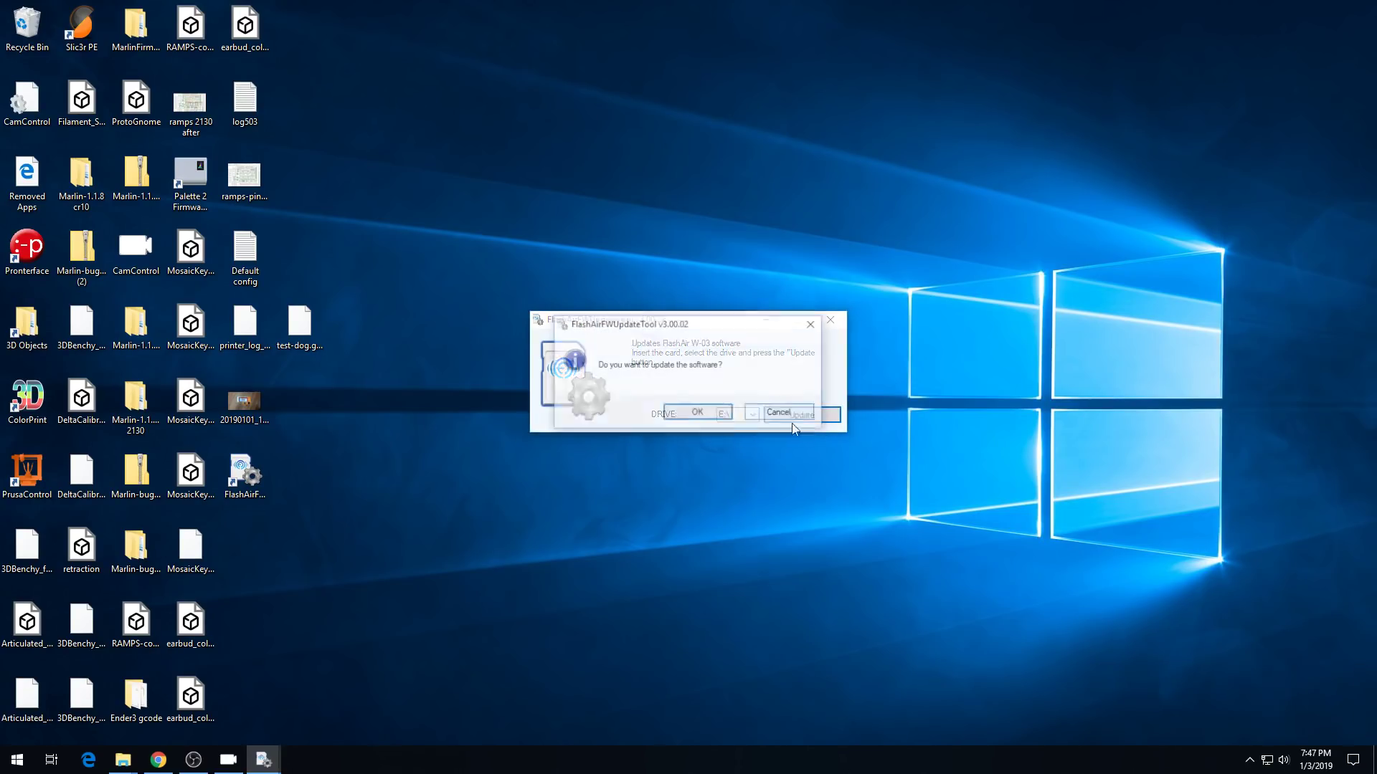
{"action": "left_click", "coordinate": [702, 412]}
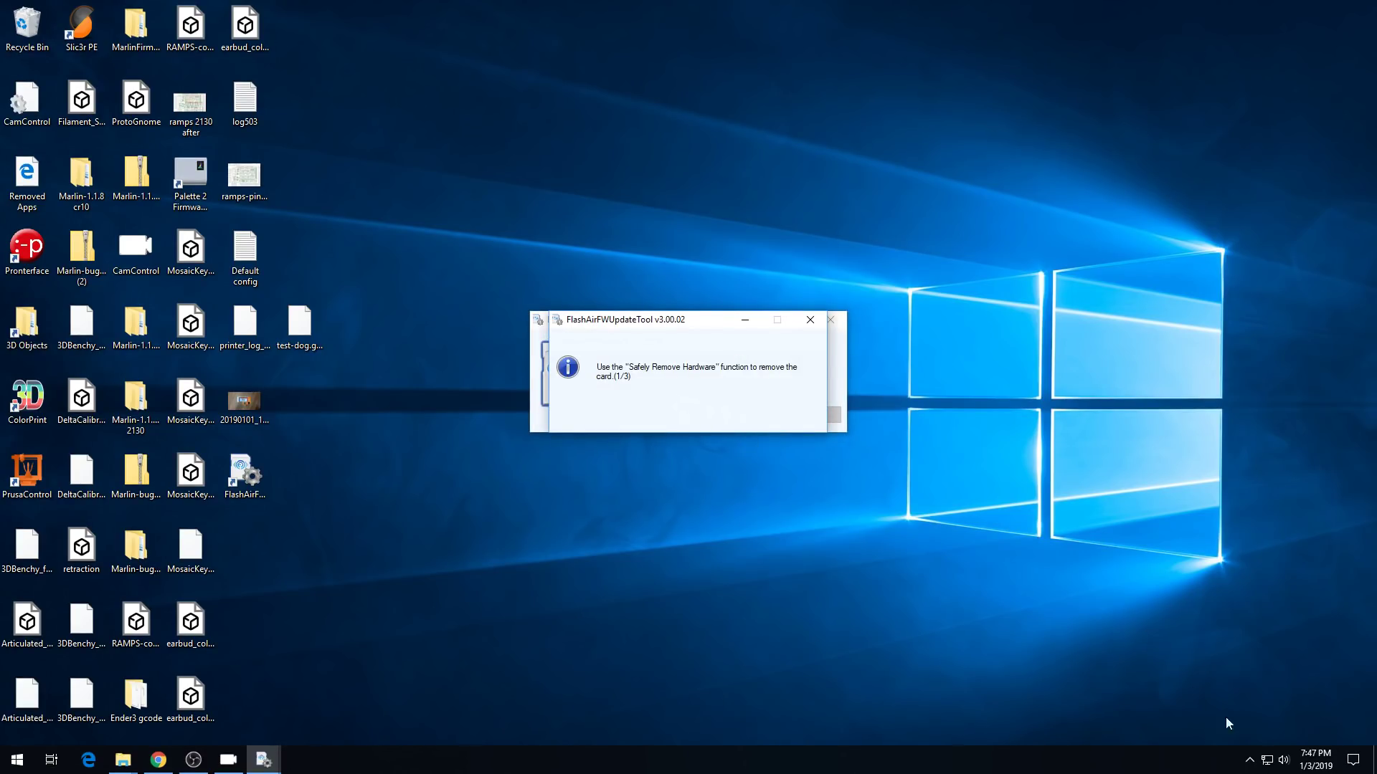
Step: Safely eject and reinsert the card twice as the updater requests
{"action": "left_click", "coordinate": [1249, 760]}
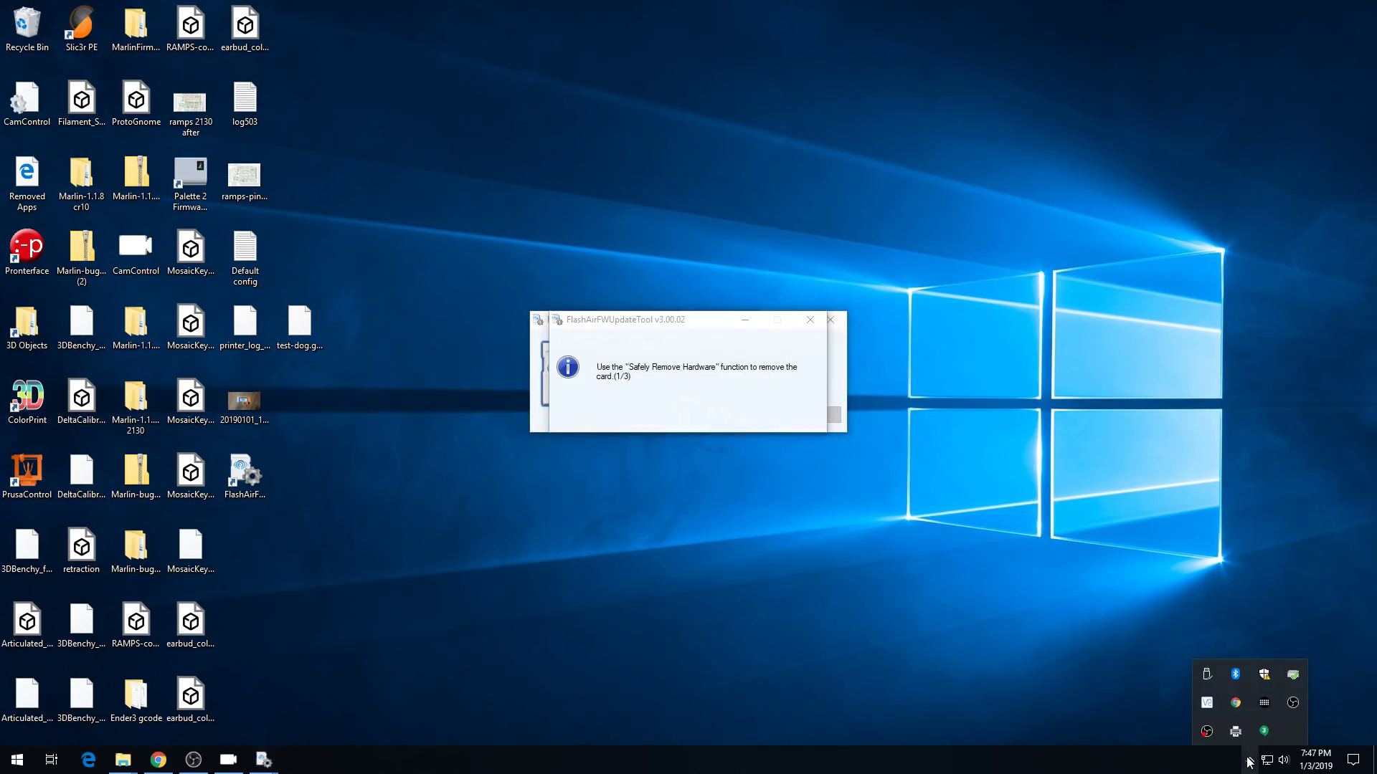
{"action": "left_click", "coordinate": [1206, 675]}
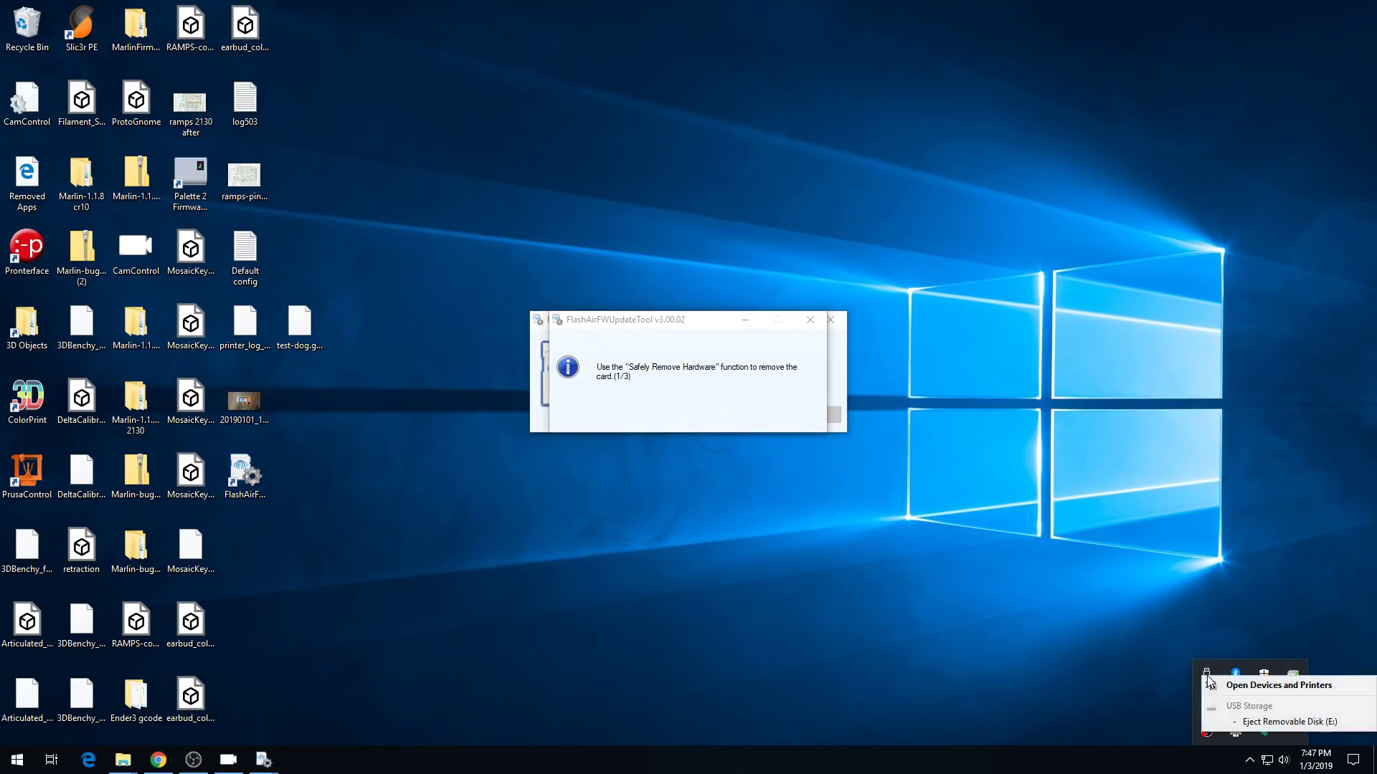
{"action": "left_click", "coordinate": [1275, 729]}
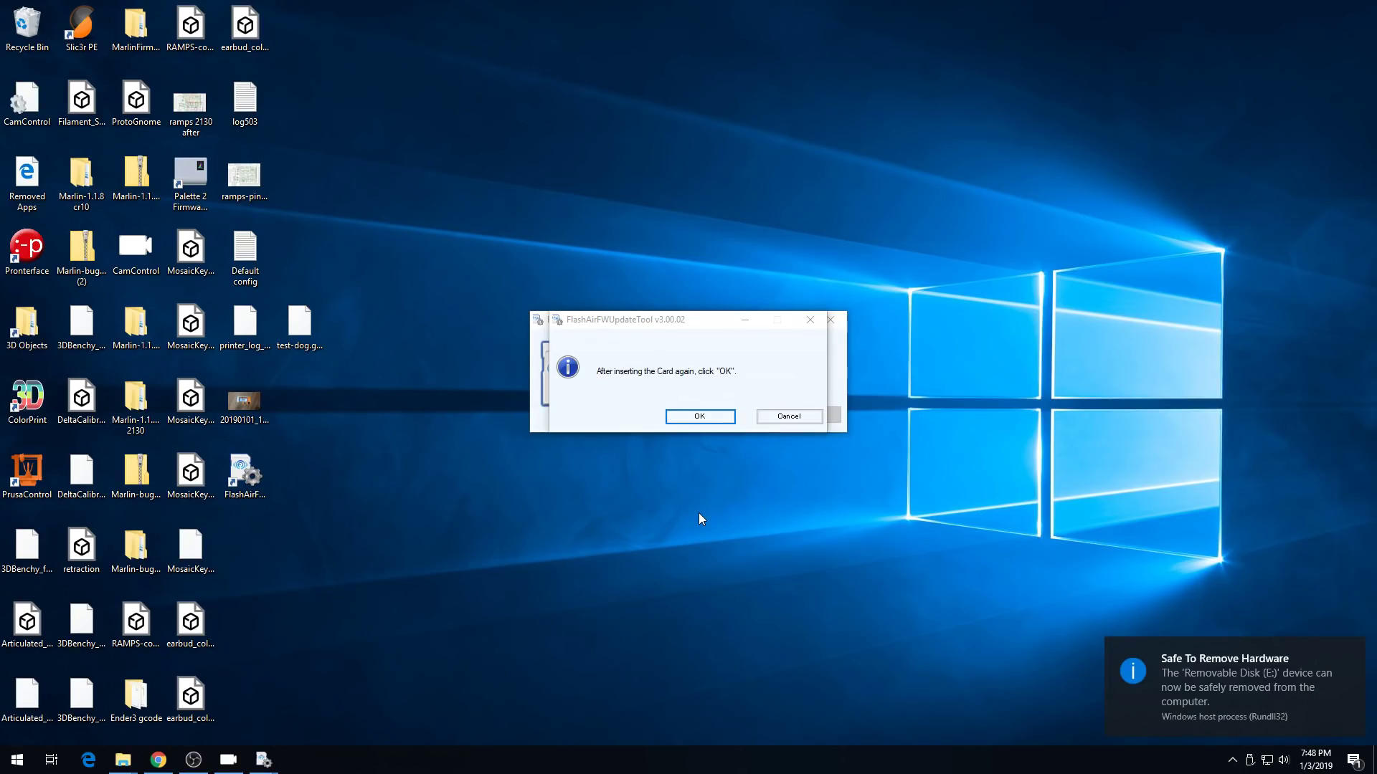
{"action": "left_click", "coordinate": [706, 417]}
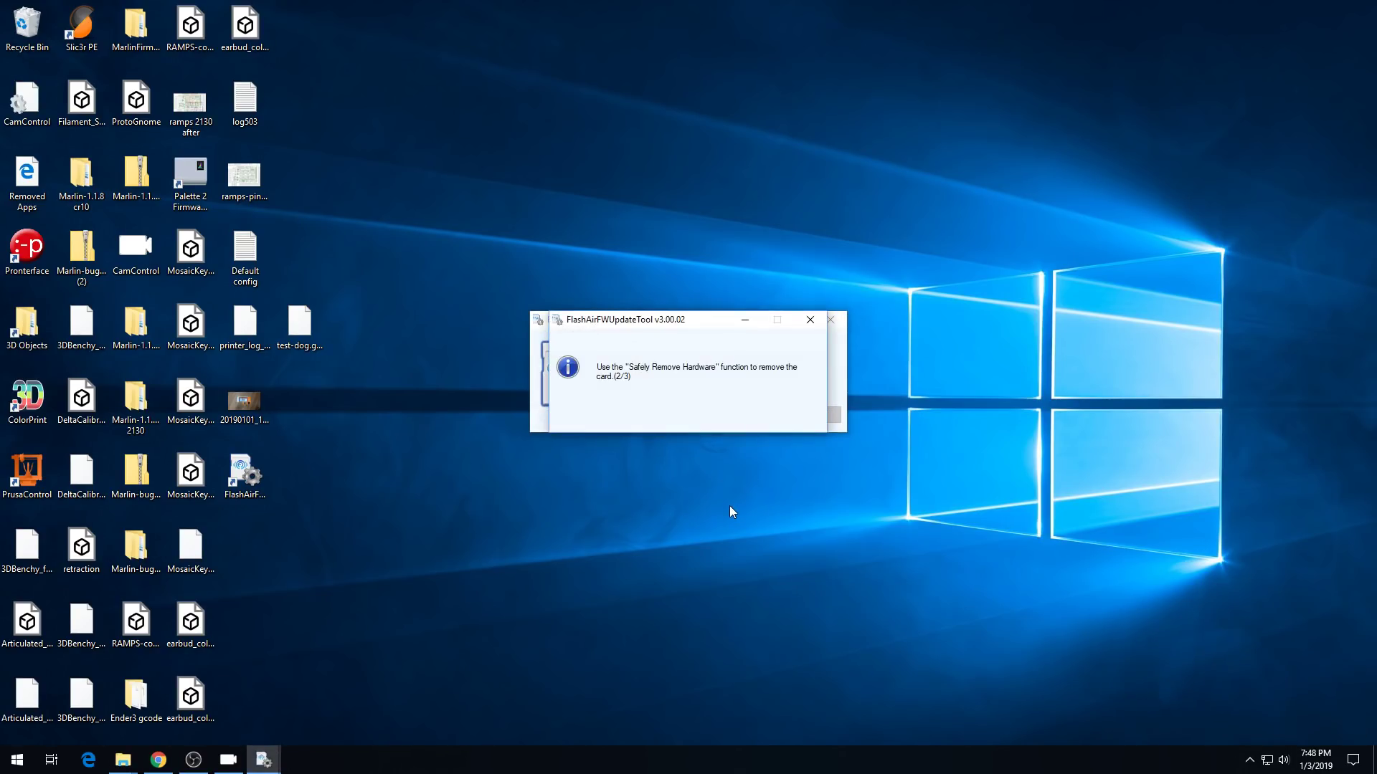
{"action": "left_click", "coordinate": [1250, 760]}
{"action": "left_click", "coordinate": [1214, 680]}
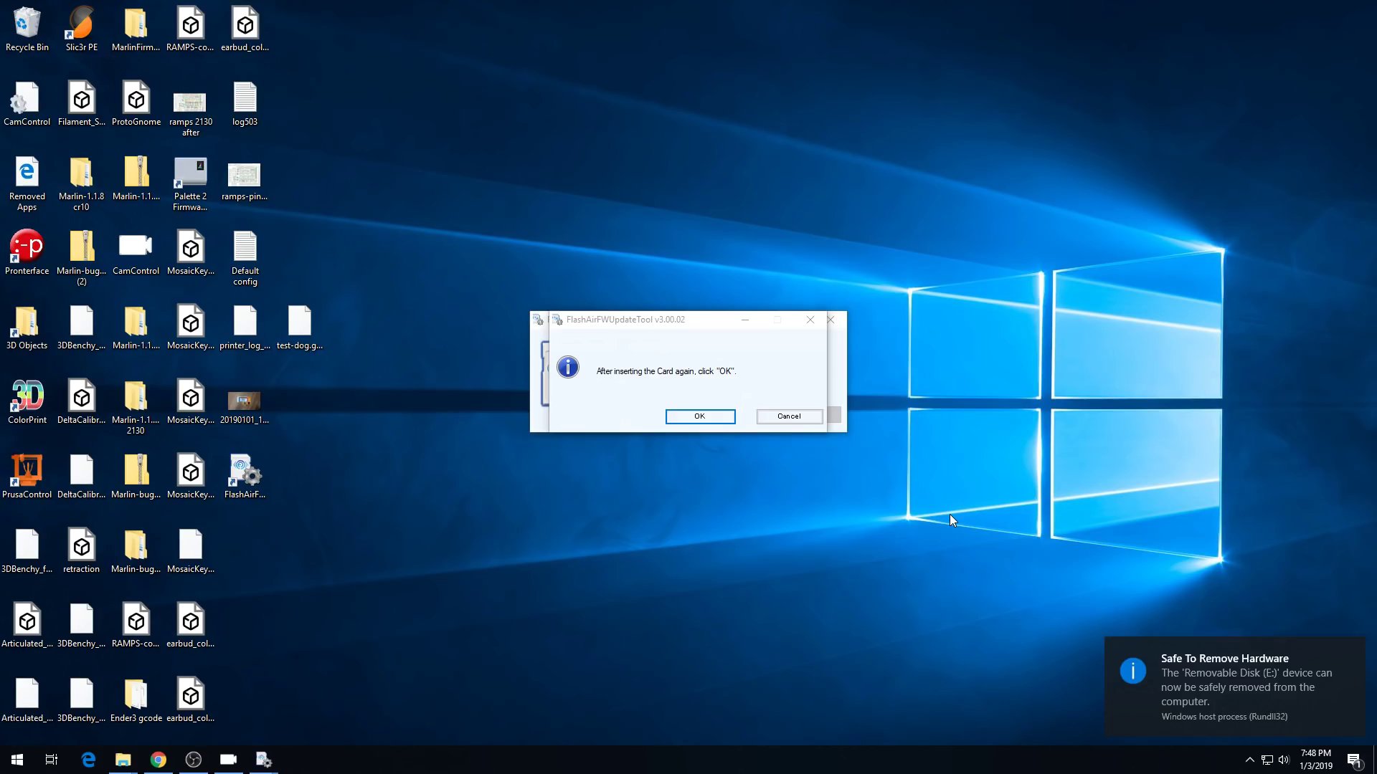
{"action": "left_click", "coordinate": [719, 417]}
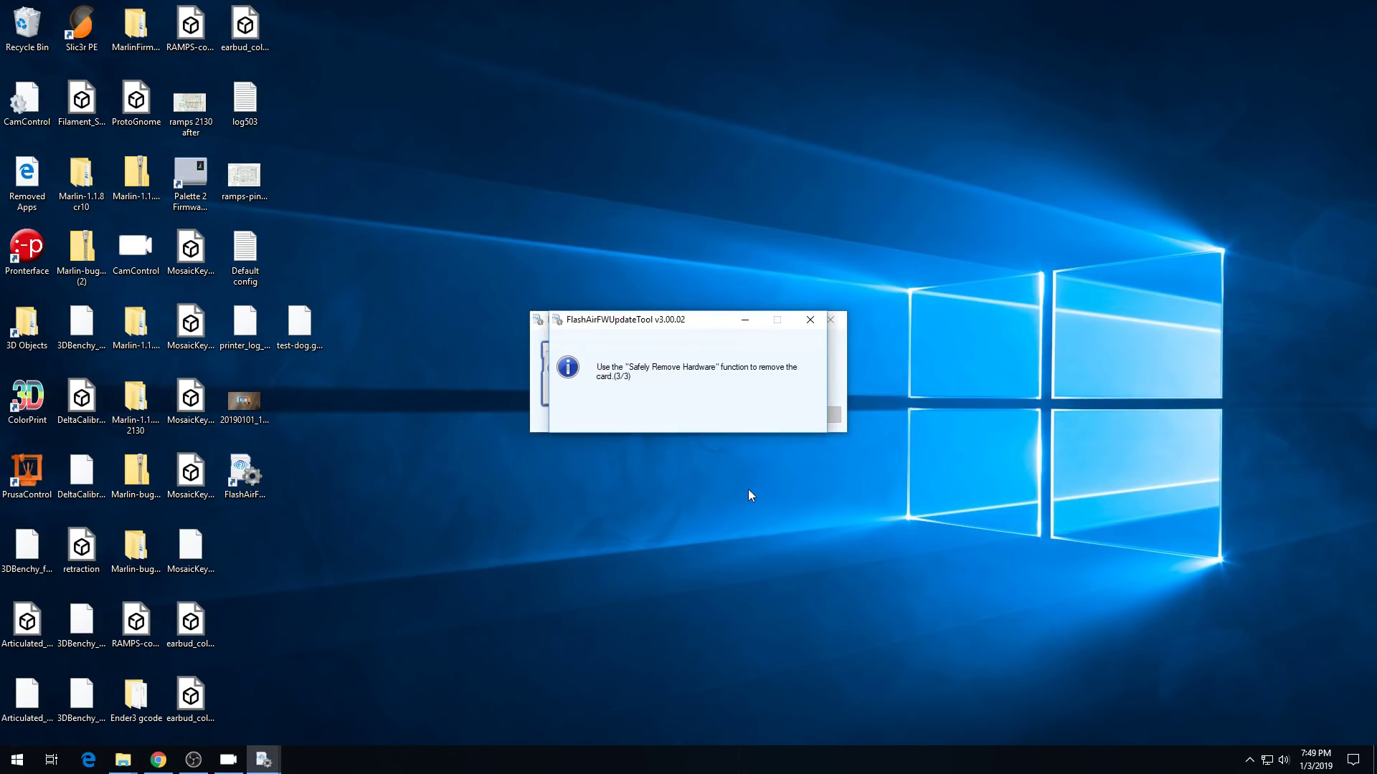
Step: Eject and reinsert the card a third time, then dismiss the update success message
{"action": "left_click", "coordinate": [1250, 760]}
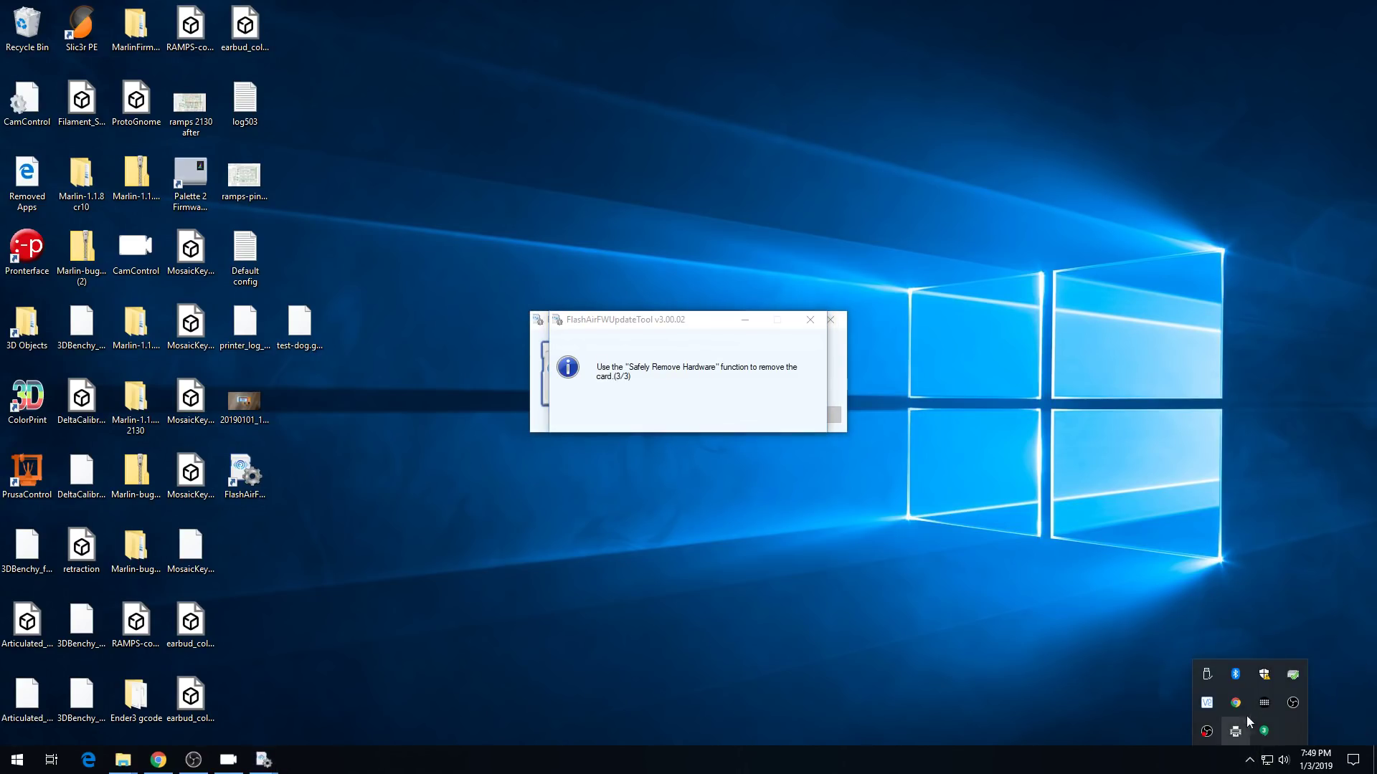
{"action": "left_click", "coordinate": [1208, 675]}
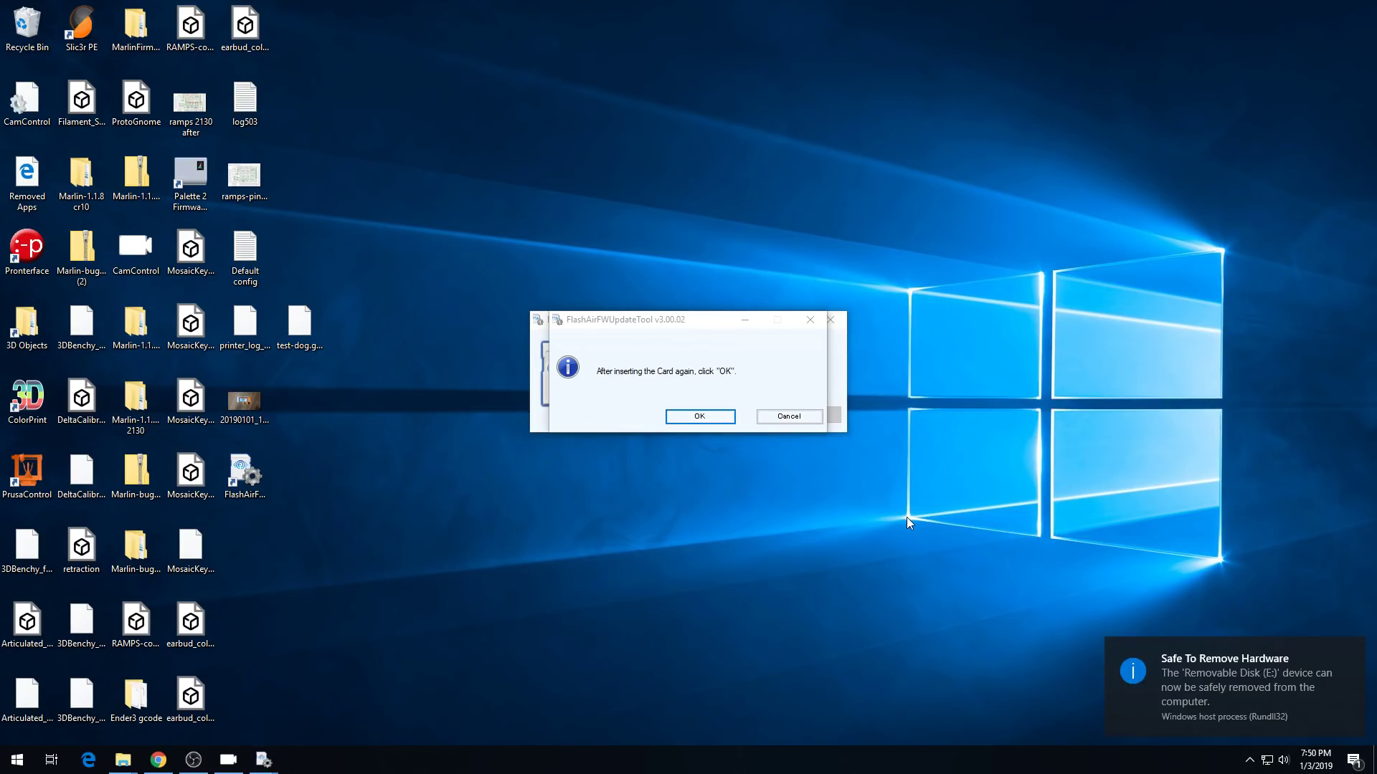
{"action": "left_click", "coordinate": [706, 416]}
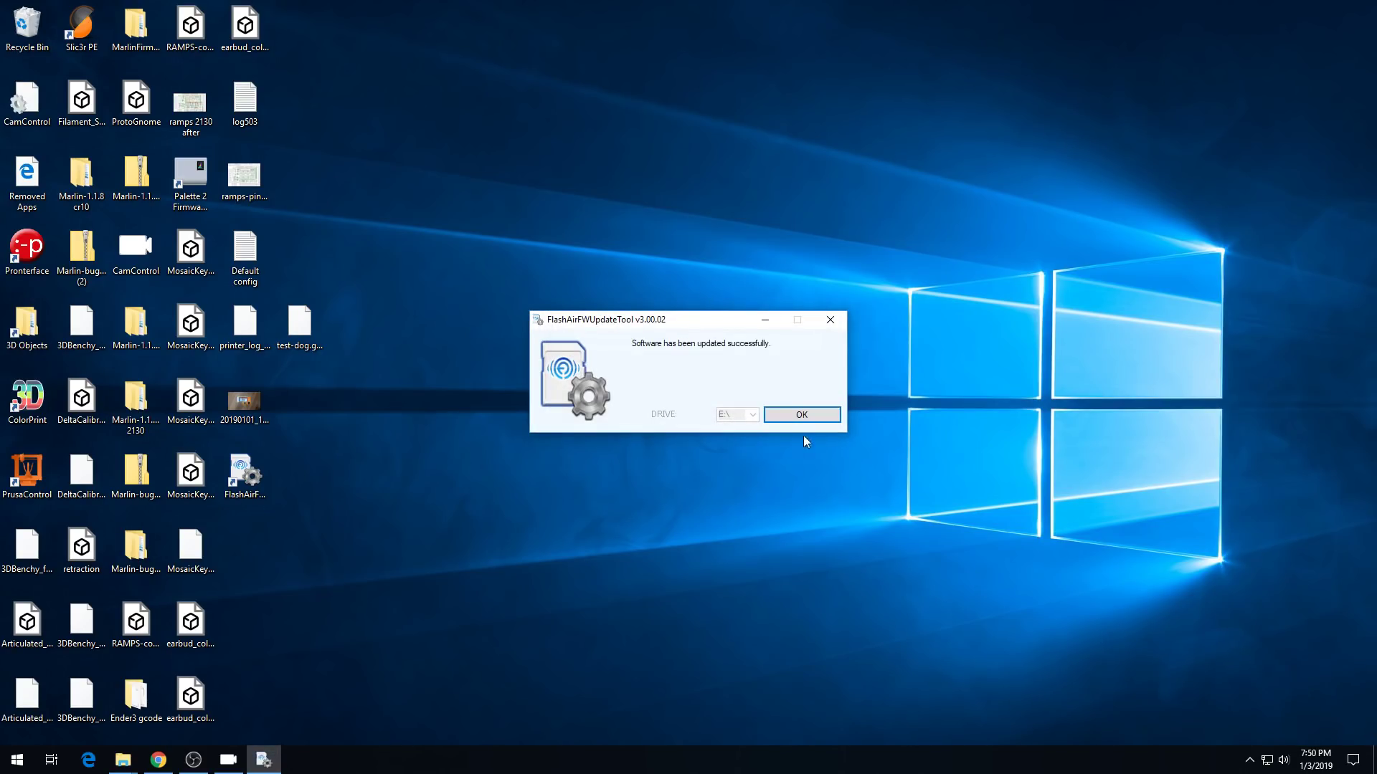
{"action": "left_click", "coordinate": [815, 416]}
{"action": "key", "text": "alt+Tab"}
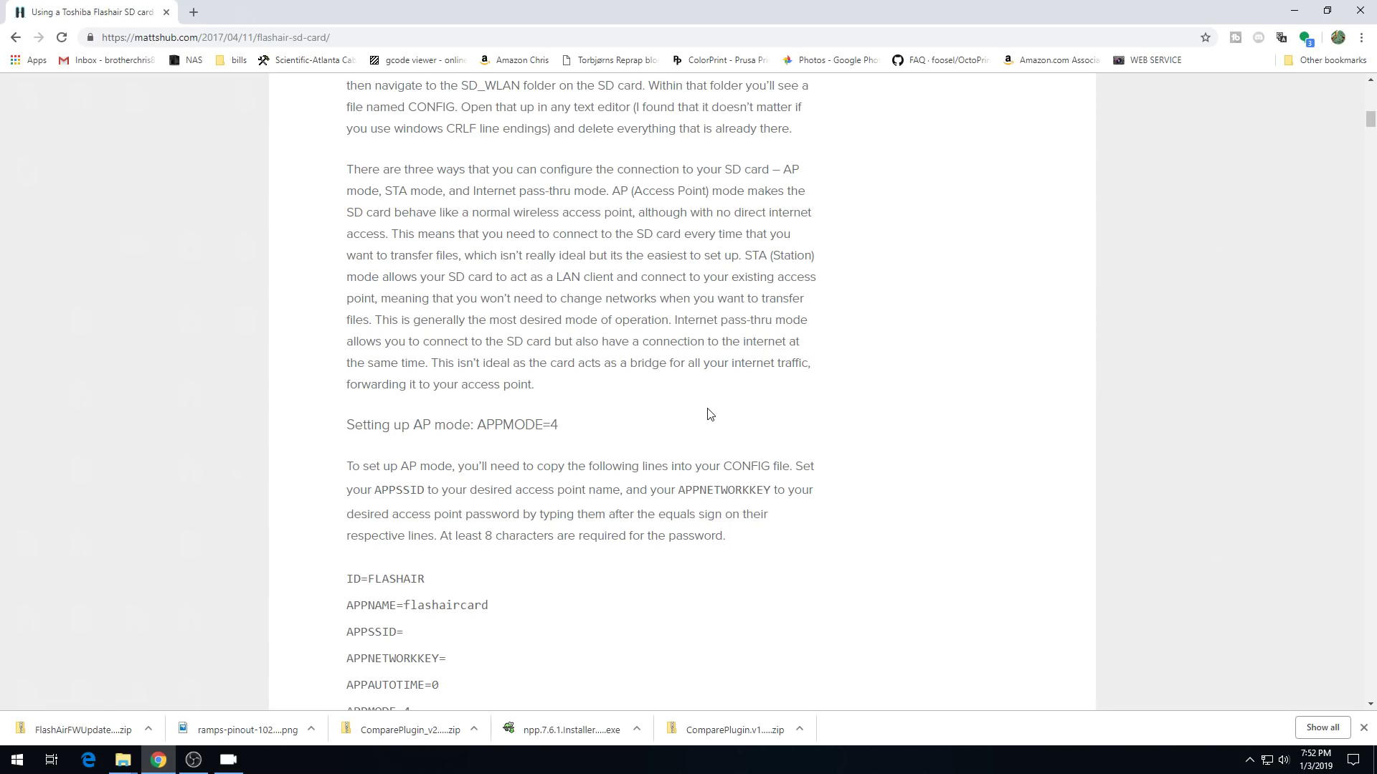
{"action": "left_click", "coordinate": [159, 759]}
Step: Open Removable Disk (E:) in a maximised window with hidden items shown
{"action": "mouse_move", "coordinate": [125, 761]}
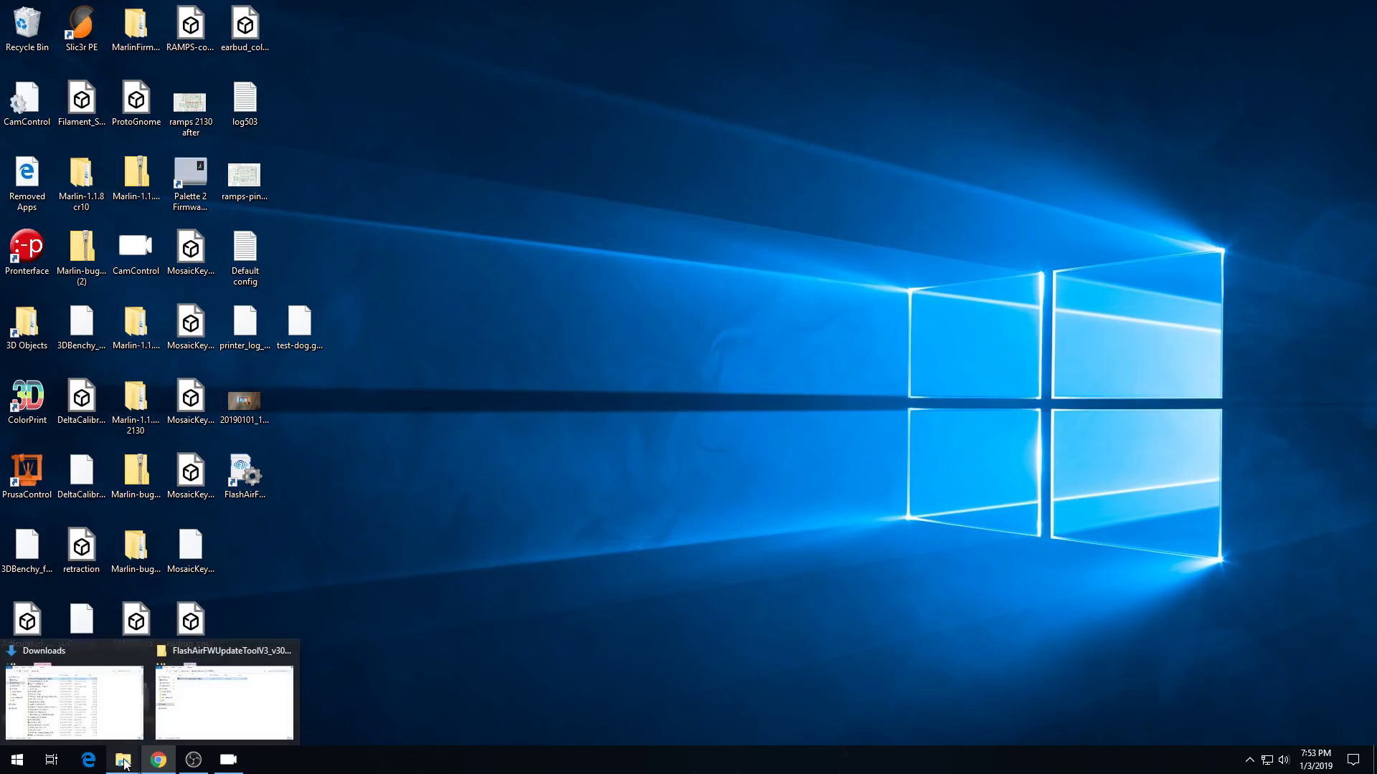
{"action": "left_click", "coordinate": [222, 692]}
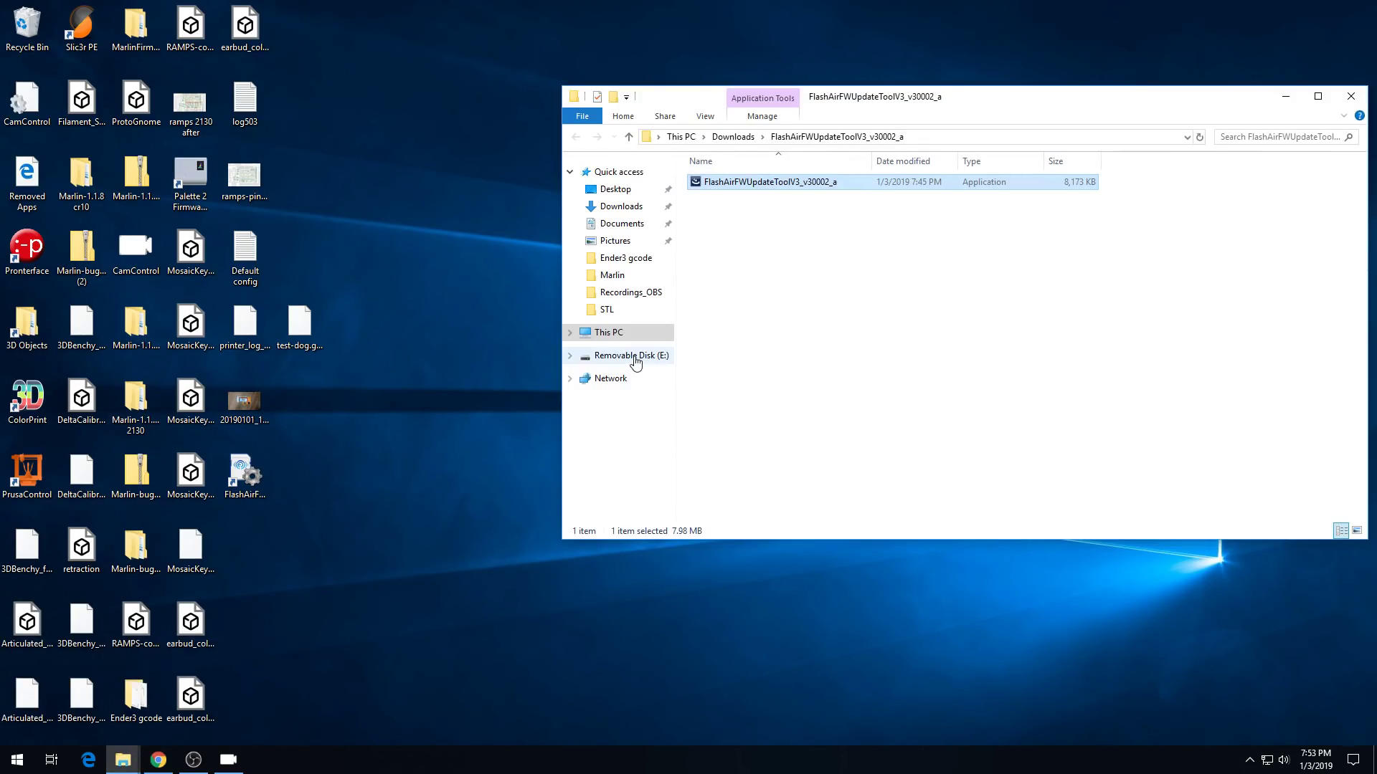
{"action": "left_click", "coordinate": [635, 356]}
{"action": "left_click", "coordinate": [1317, 96]}
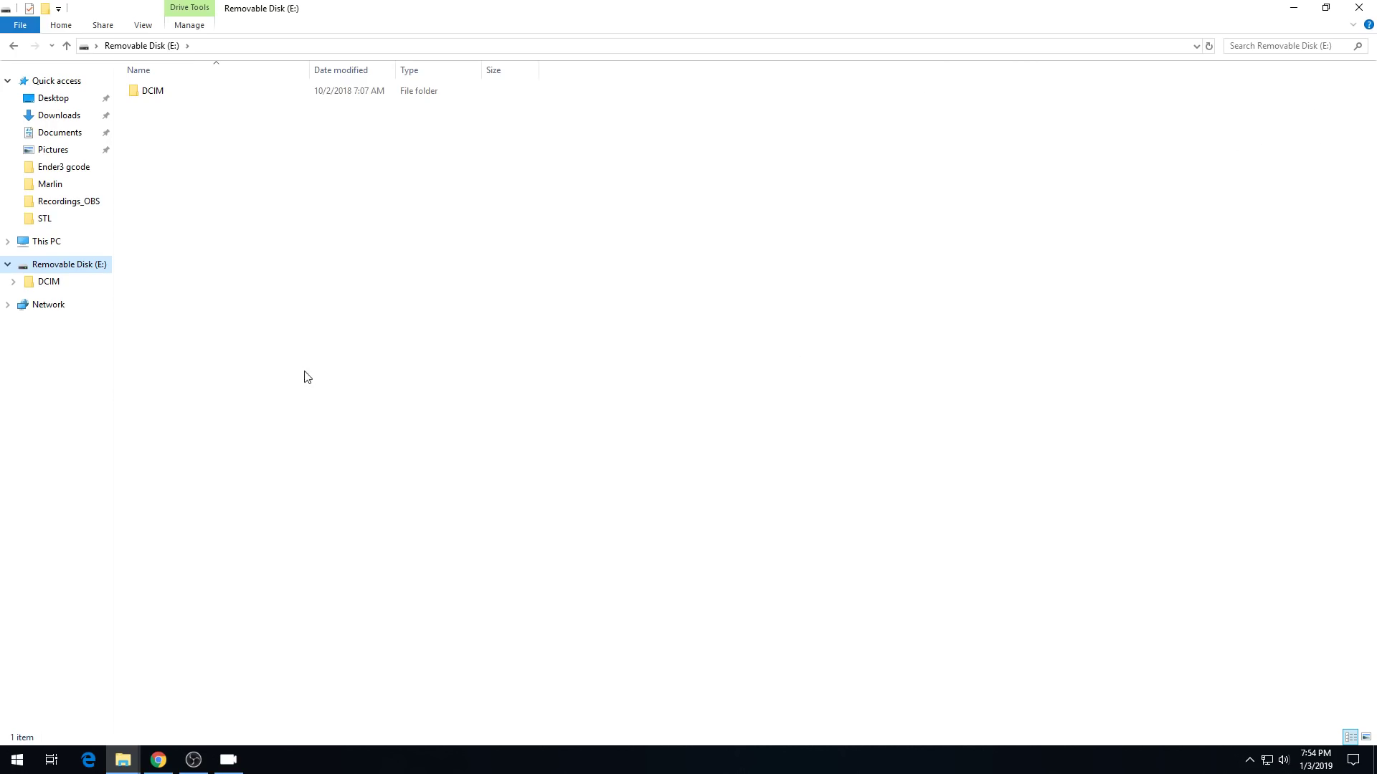
{"action": "left_click", "coordinate": [144, 27]}
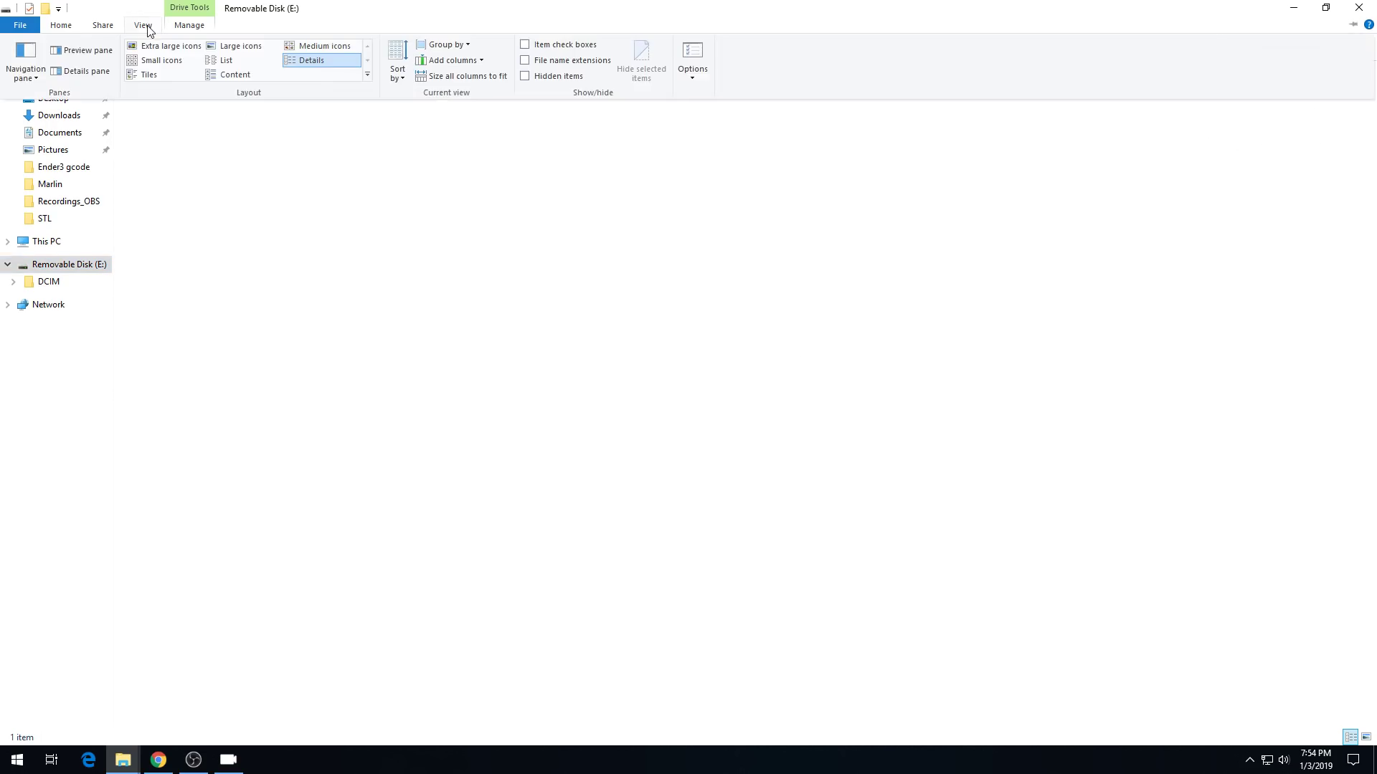
{"action": "left_click", "coordinate": [525, 76]}
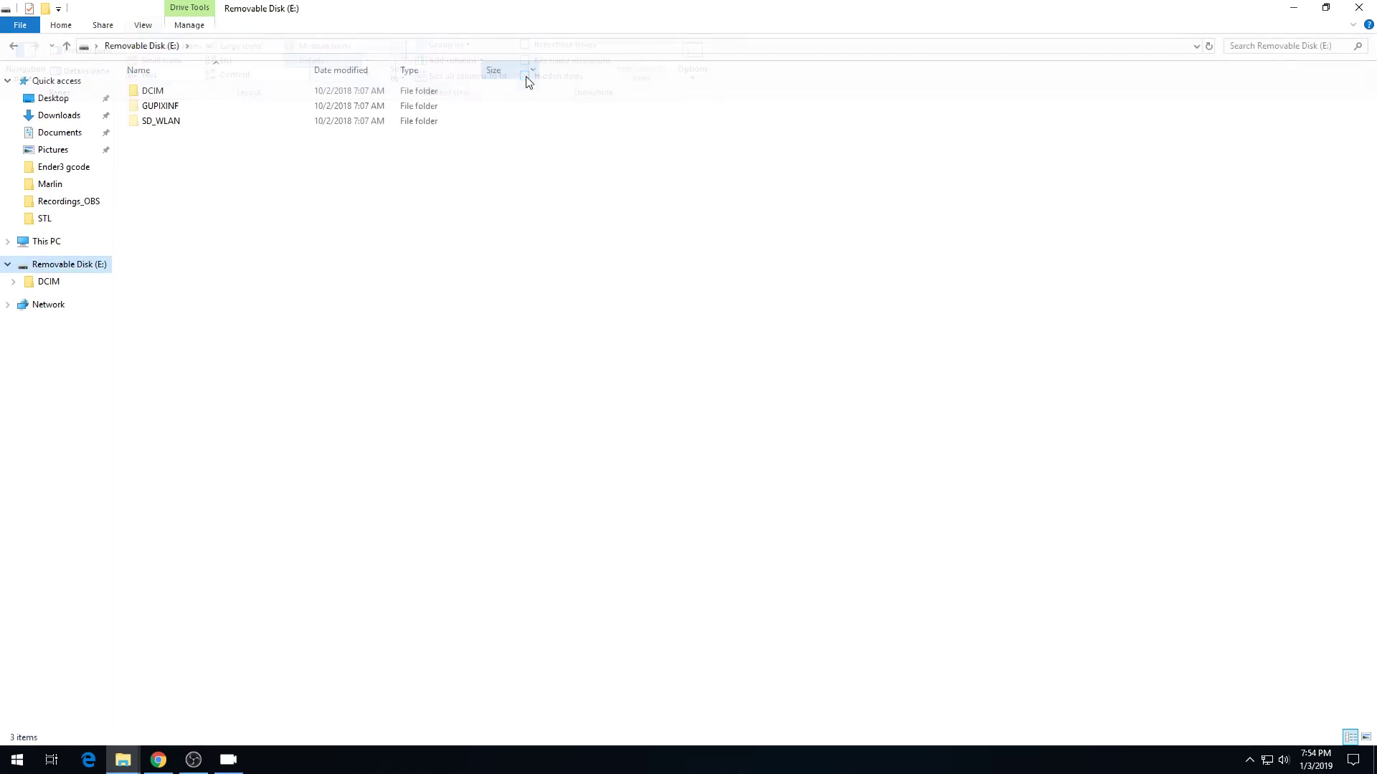
Step: Open the SD_WLAN\CONFIG file in Notepad++
{"action": "double_click", "coordinate": [190, 125]}
{"action": "left_click", "coordinate": [200, 97]}
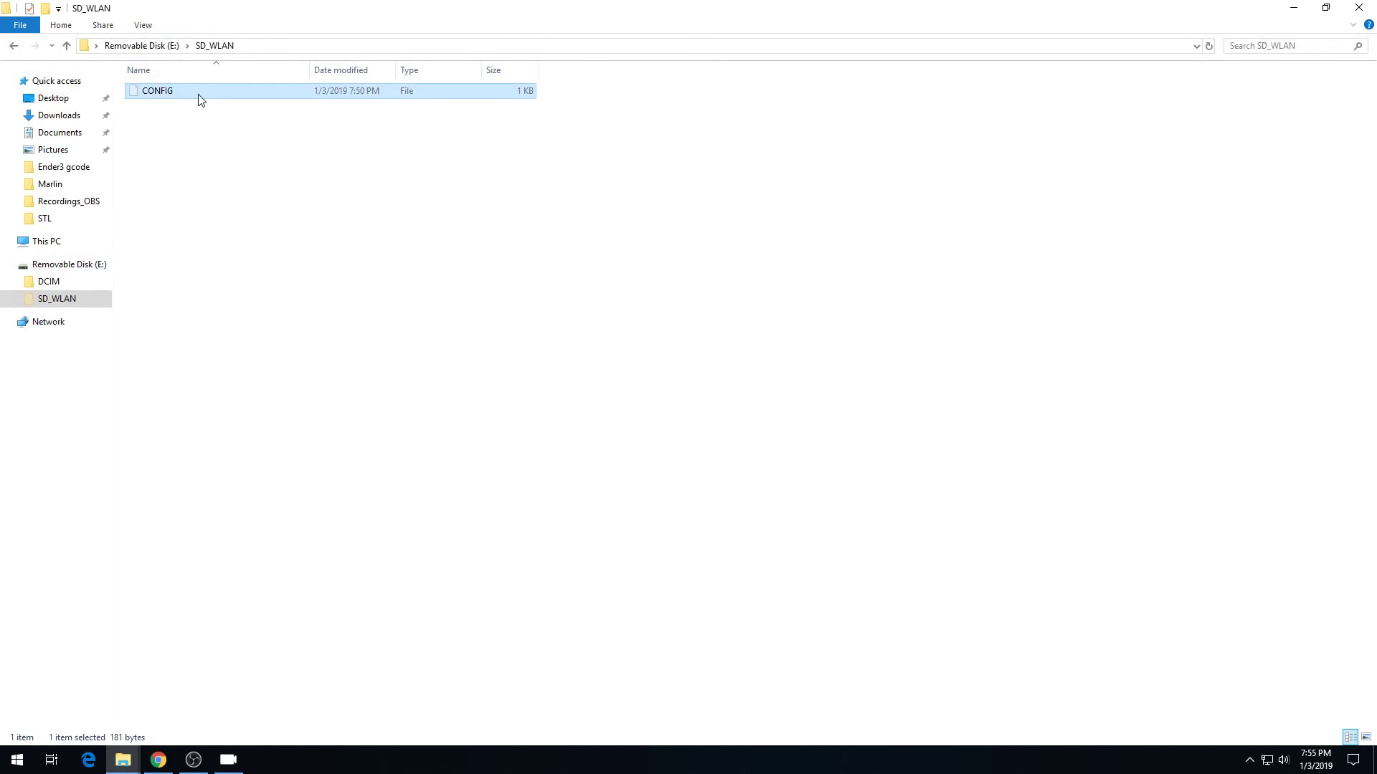
{"action": "right_click", "coordinate": [200, 99]}
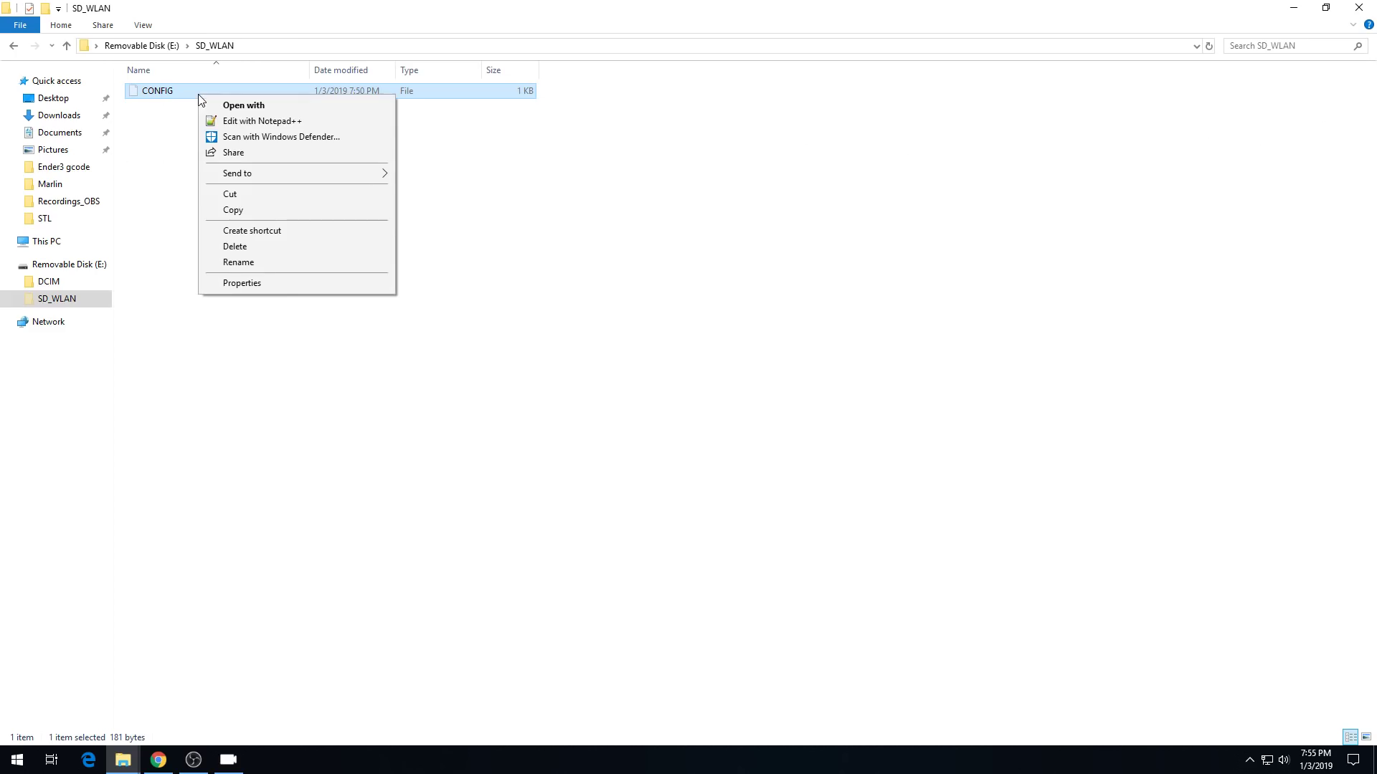
{"action": "left_click", "coordinate": [231, 122]}
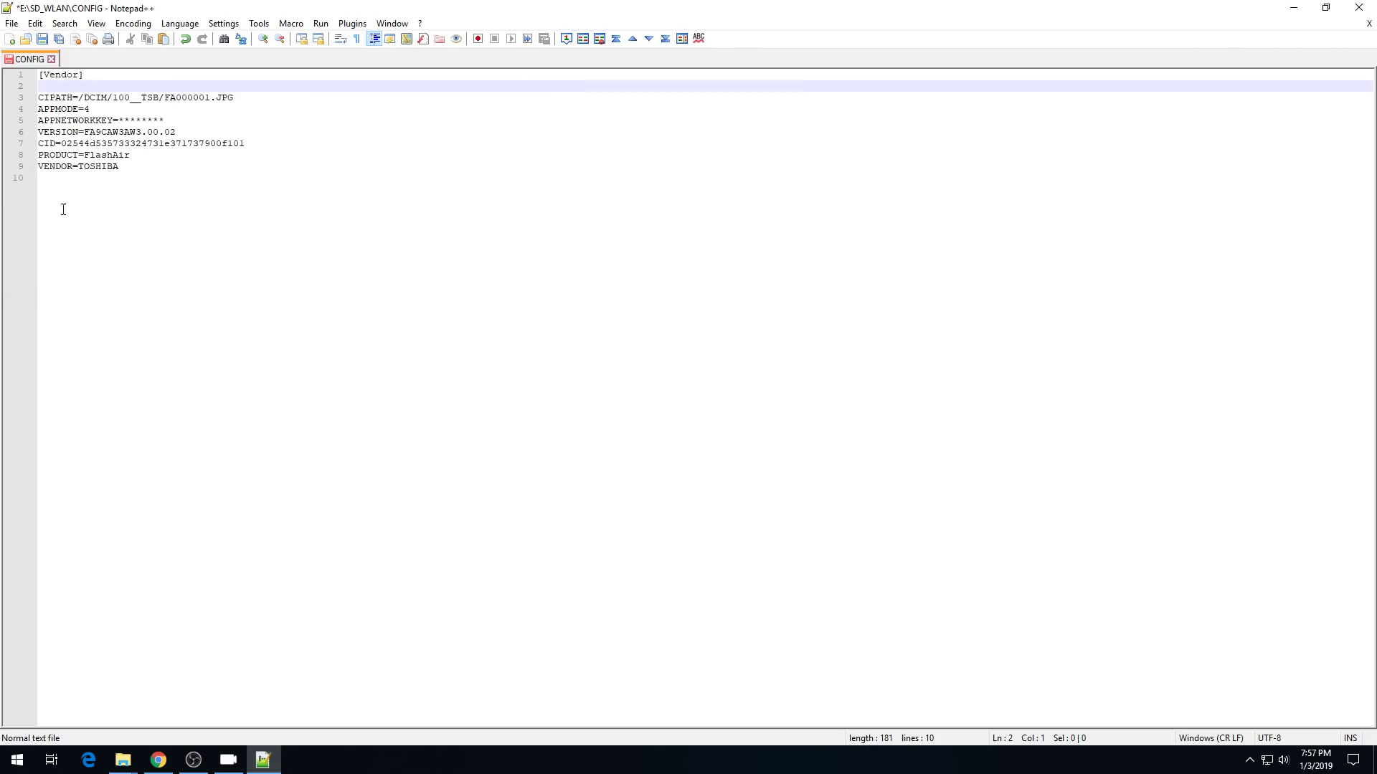
Step: Replace CONFIG's contents with ID=FLASHAIR, APPNAME=flashaircard, the Wi-Fi SSID and the network key
{"action": "left_click_drag", "start_coordinate": [138, 172], "coordinate": [2, 70]}
{"action": "key", "text": "BackSpace"}
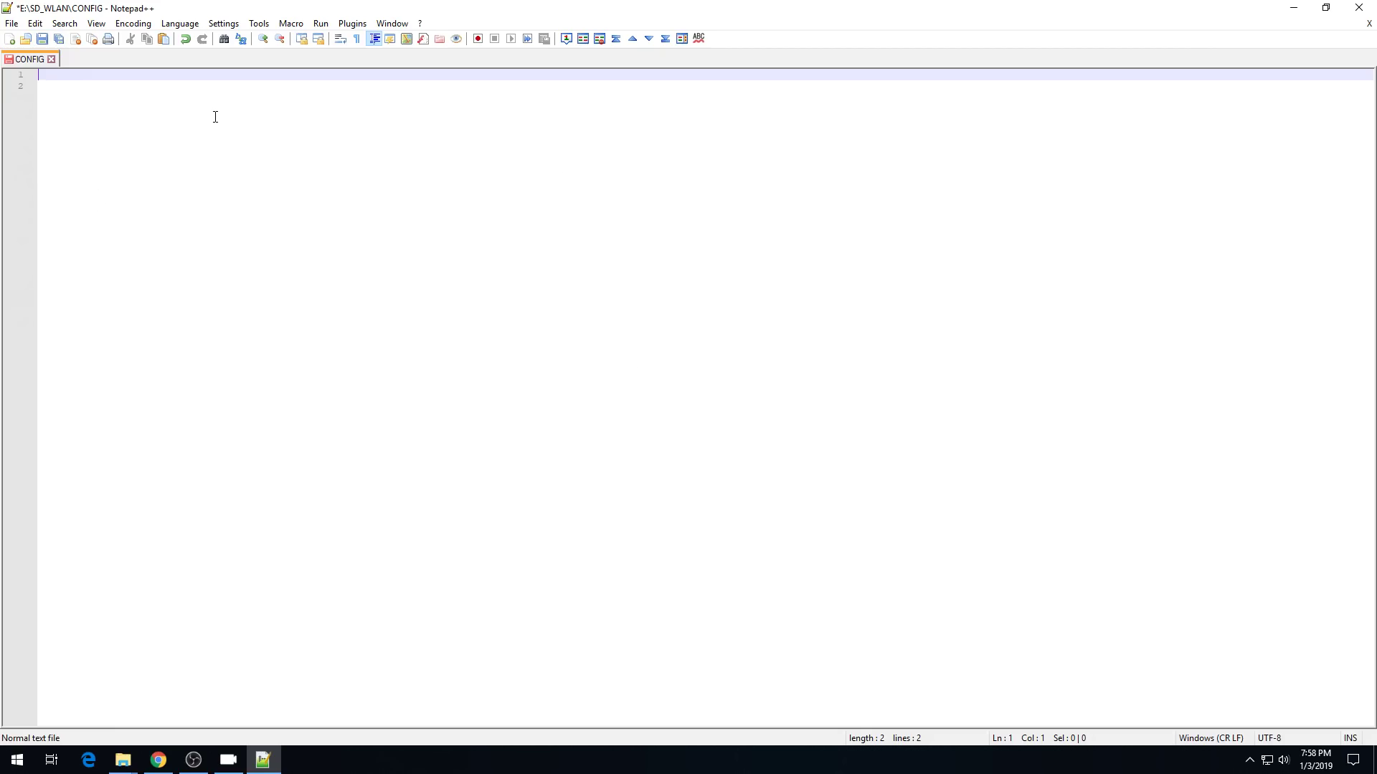
{"action": "type", "text": "ID=FLASHAIR"}
{"action": "key", "text": "Return"}
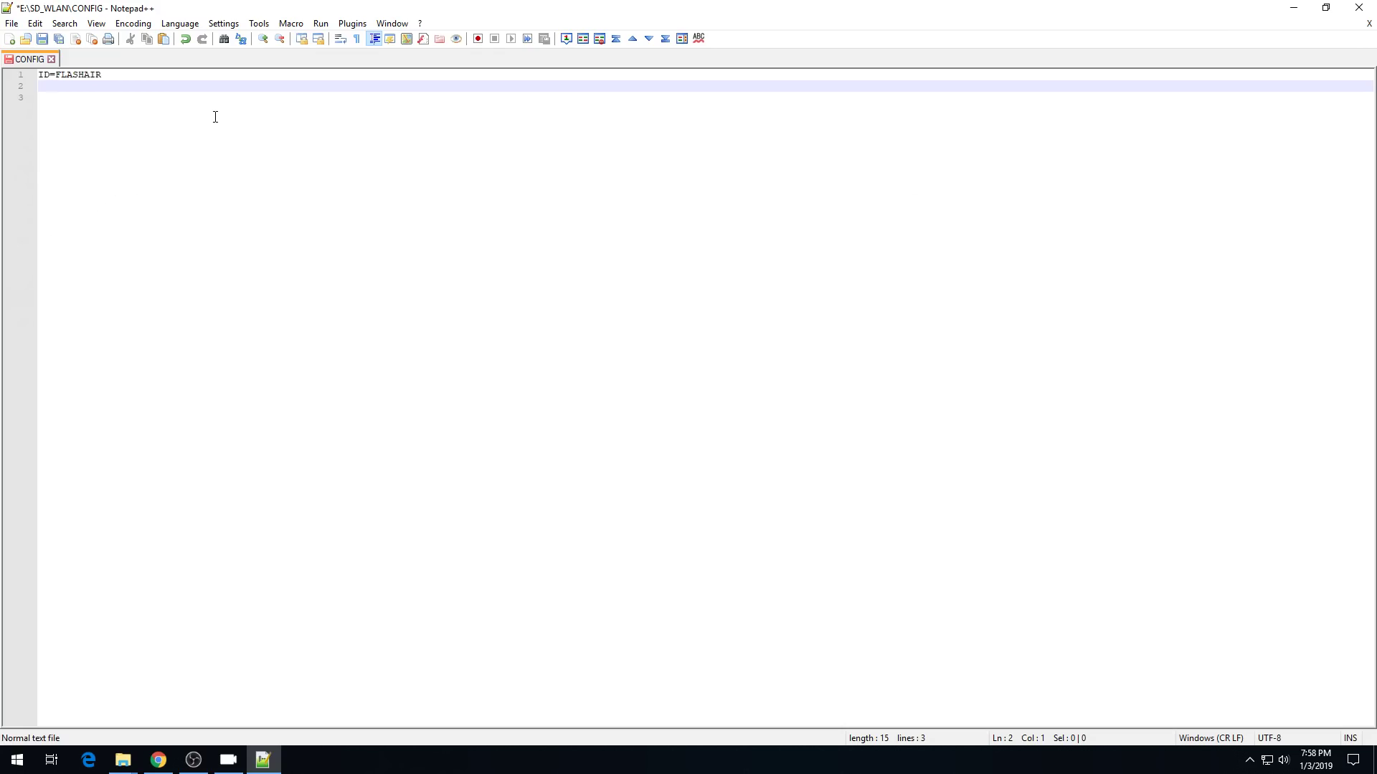
{"action": "type", "text": "APPNAME=flashaircard"}
{"action": "key", "text": "Return"}
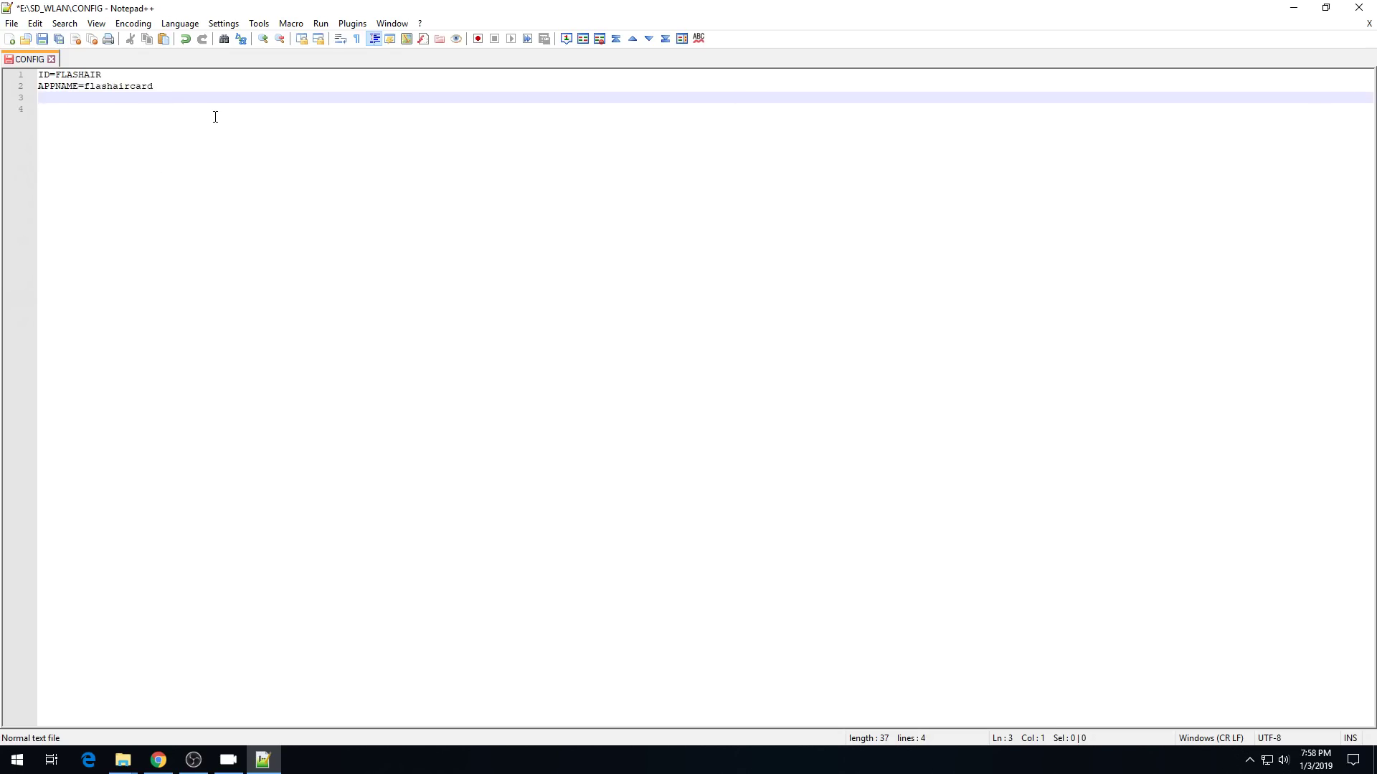
{"action": "type", "text": "APPSSID="}
{"action": "type", "text": "BCWireless"}
{"action": "key", "text": "Return"}
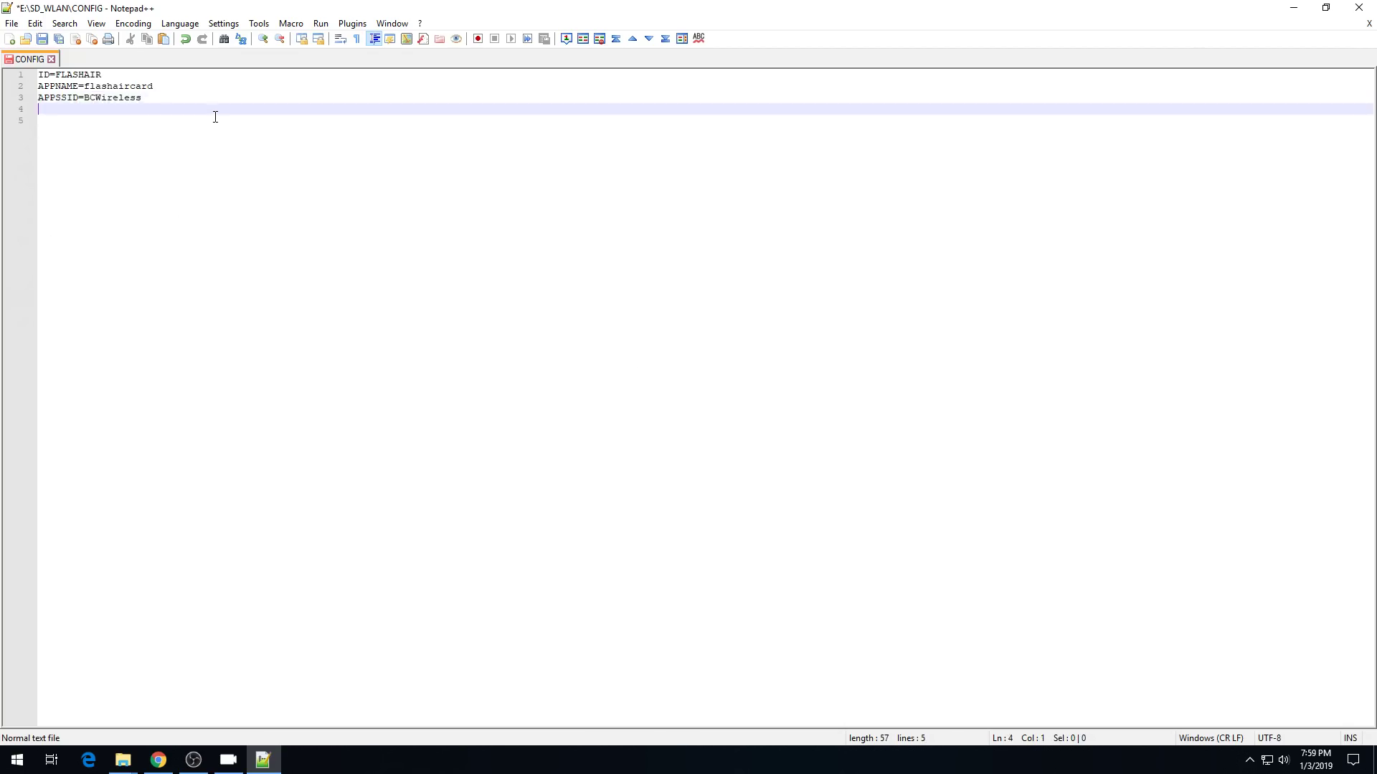
{"action": "type", "text": "APPNETWORKKEY="}
{"action": "key", "text": "ctrl+v"}
Step: Add APPAUTOTIME=0, APPMODE=5, UPDIR=/, UPLOAD=1 and WEBDAV=2 lines, then save CONFIG
{"action": "key", "text": "Return"}
{"action": "type", "text": "APPAU"}
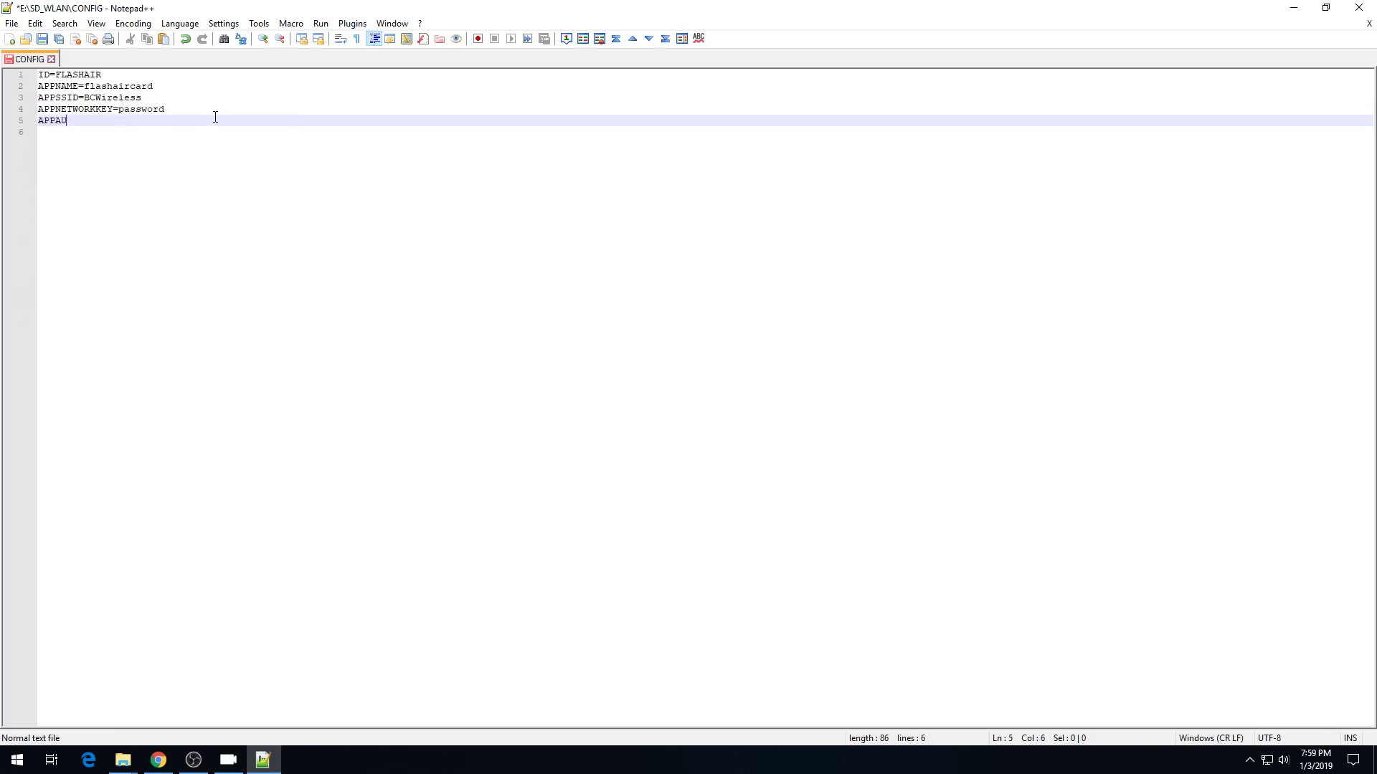
{"action": "type", "text": "TOTIME=0"}
{"action": "key", "text": "Return"}
{"action": "type", "text": "APPMODE"}
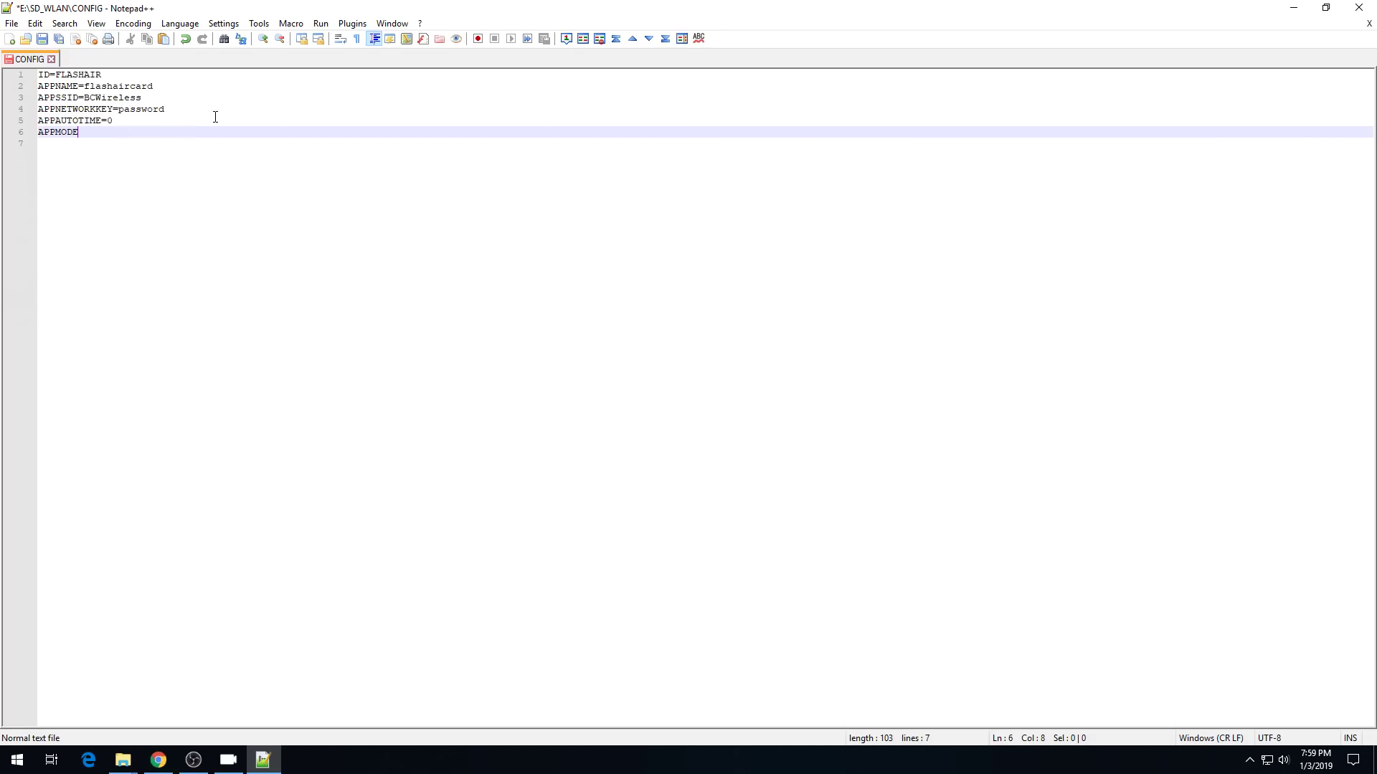
{"action": "type", "text": "+5"}
{"action": "key", "text": "BackSpace"}
{"action": "key", "text": "BackSpace"}
{"action": "type", "text": "=5"}
{"action": "key", "text": "Return"}
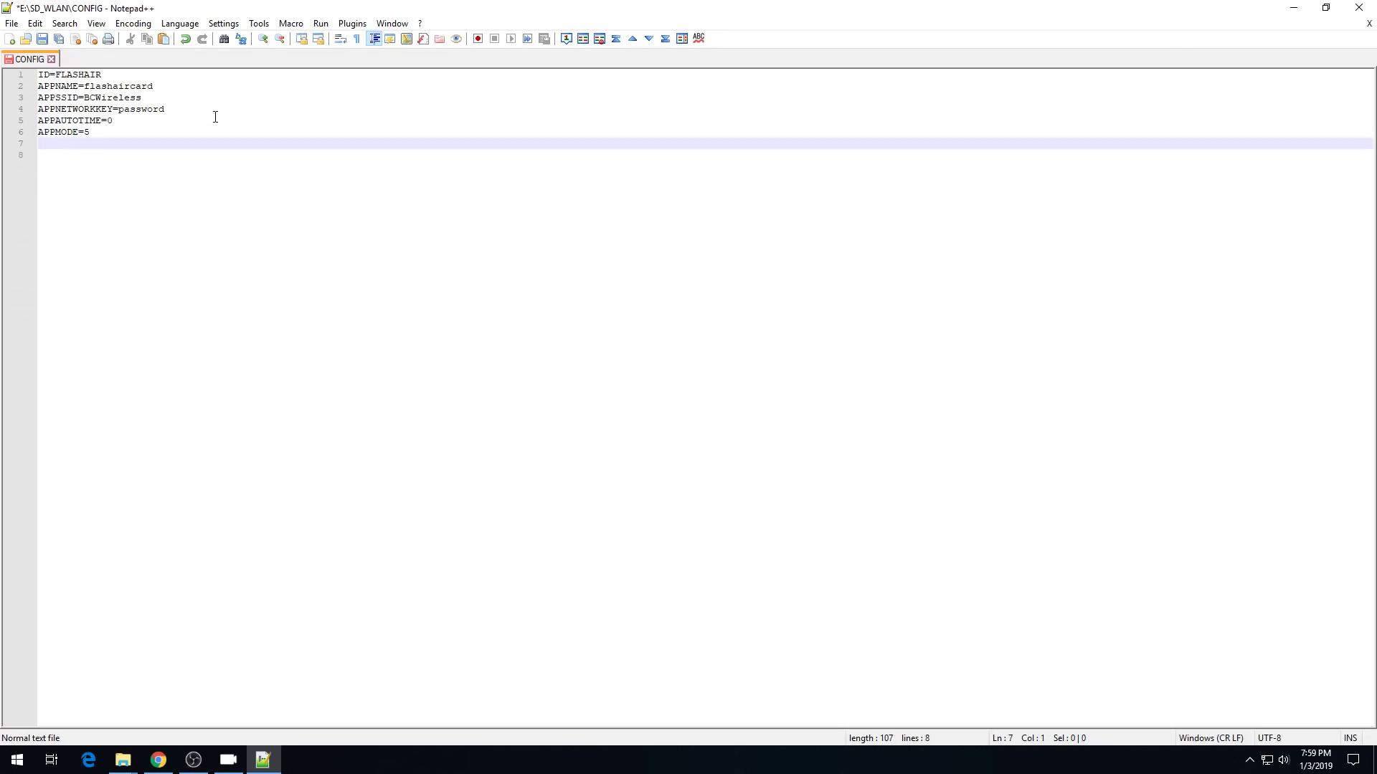
{"action": "type", "text": "UPDIR=/"}
{"action": "key", "text": "Return"}
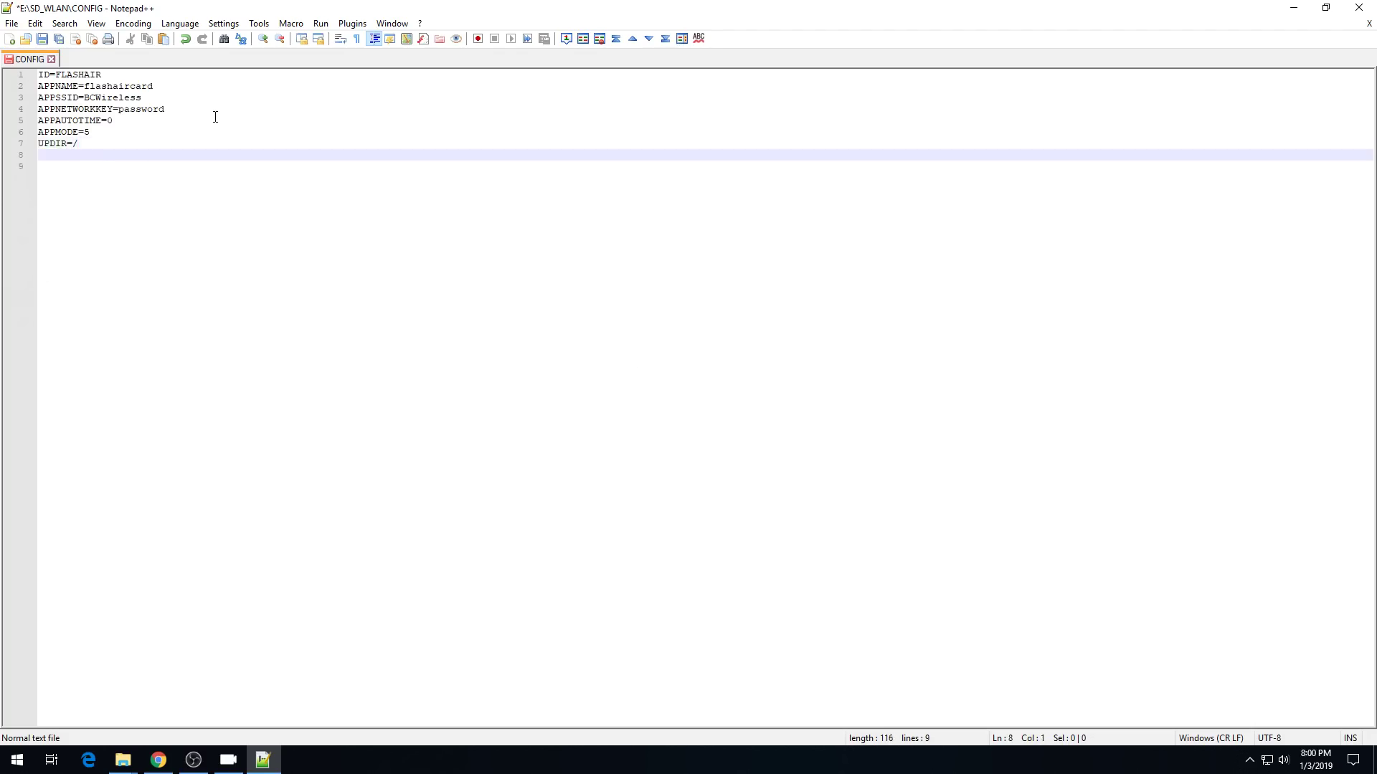
{"action": "type", "text": "UPLOAD=1"}
{"action": "key", "text": "Return"}
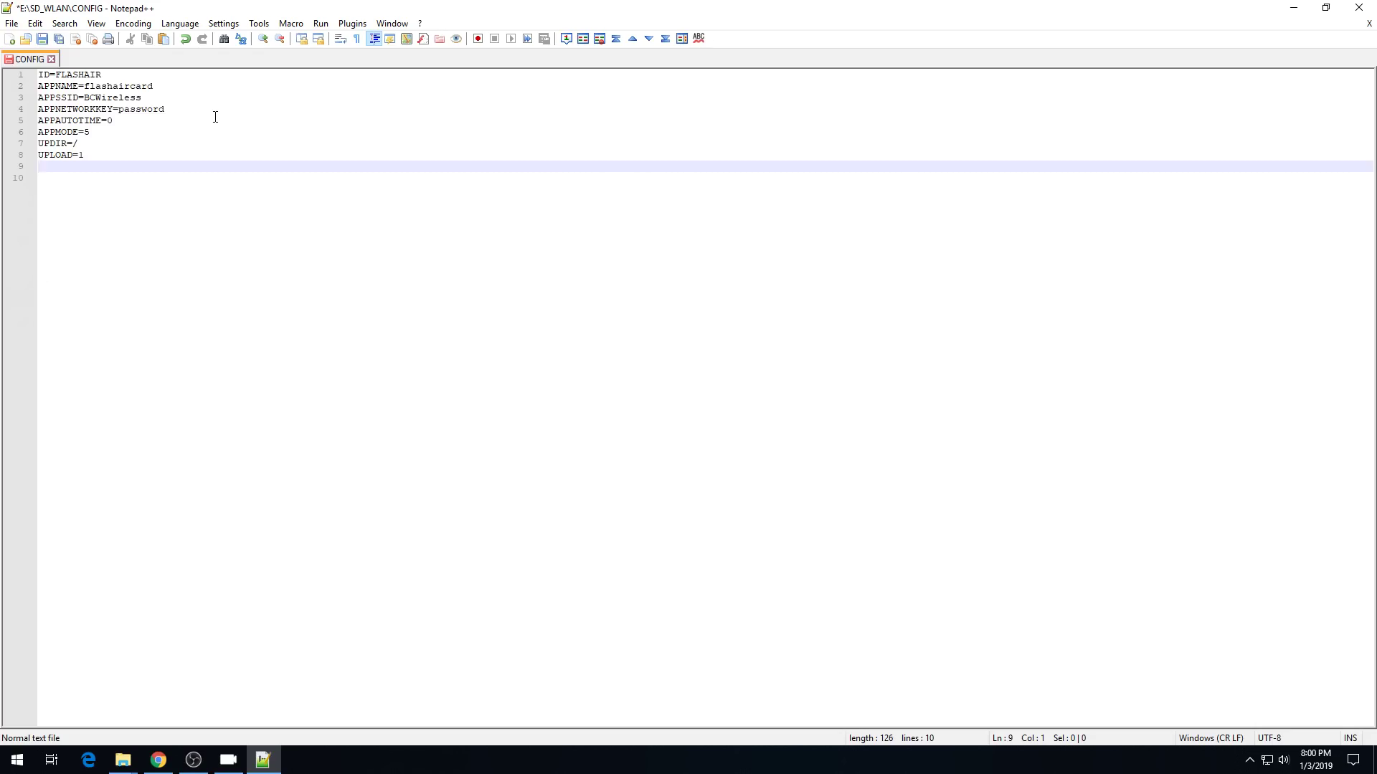
{"action": "type", "text": "WEBDAV=2"}
{"action": "key", "text": "ctrl+s"}
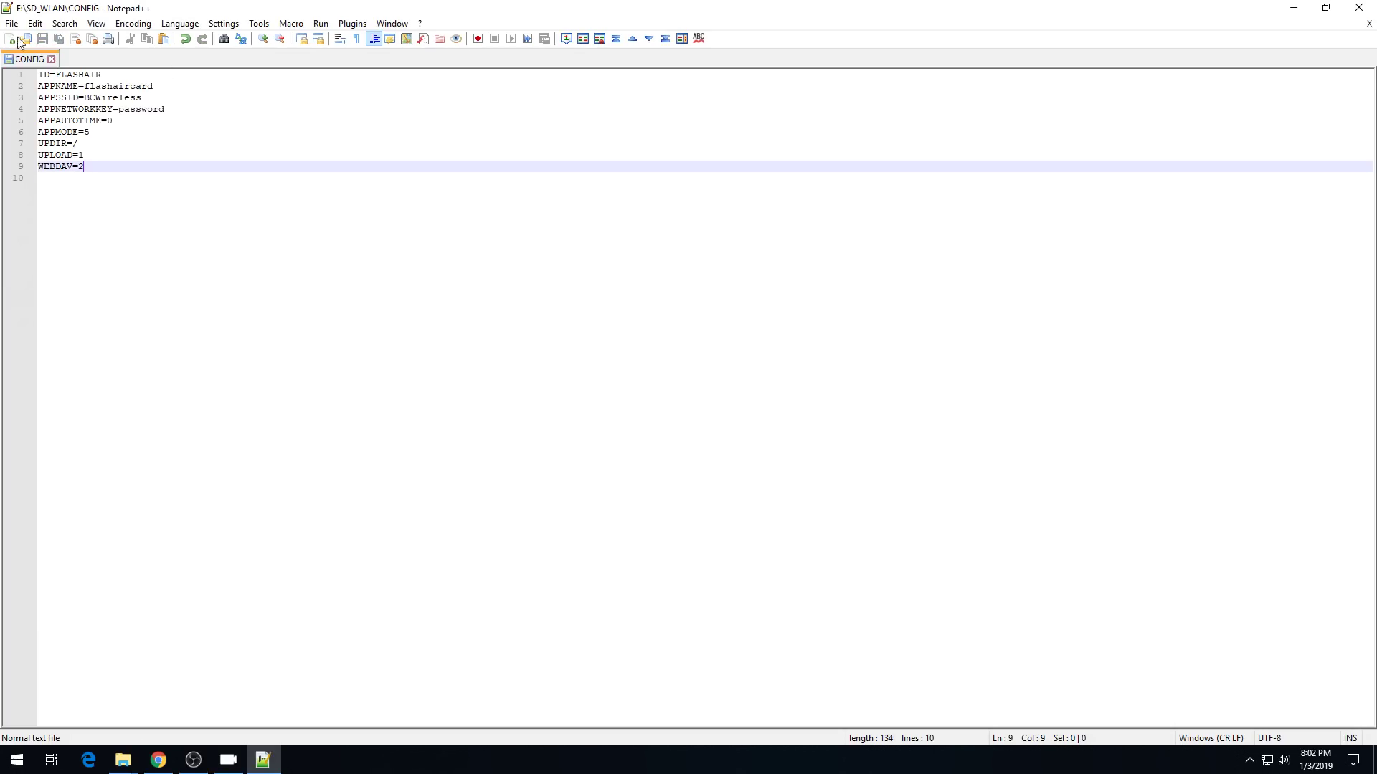
{"action": "left_click", "coordinate": [1358, 7]}
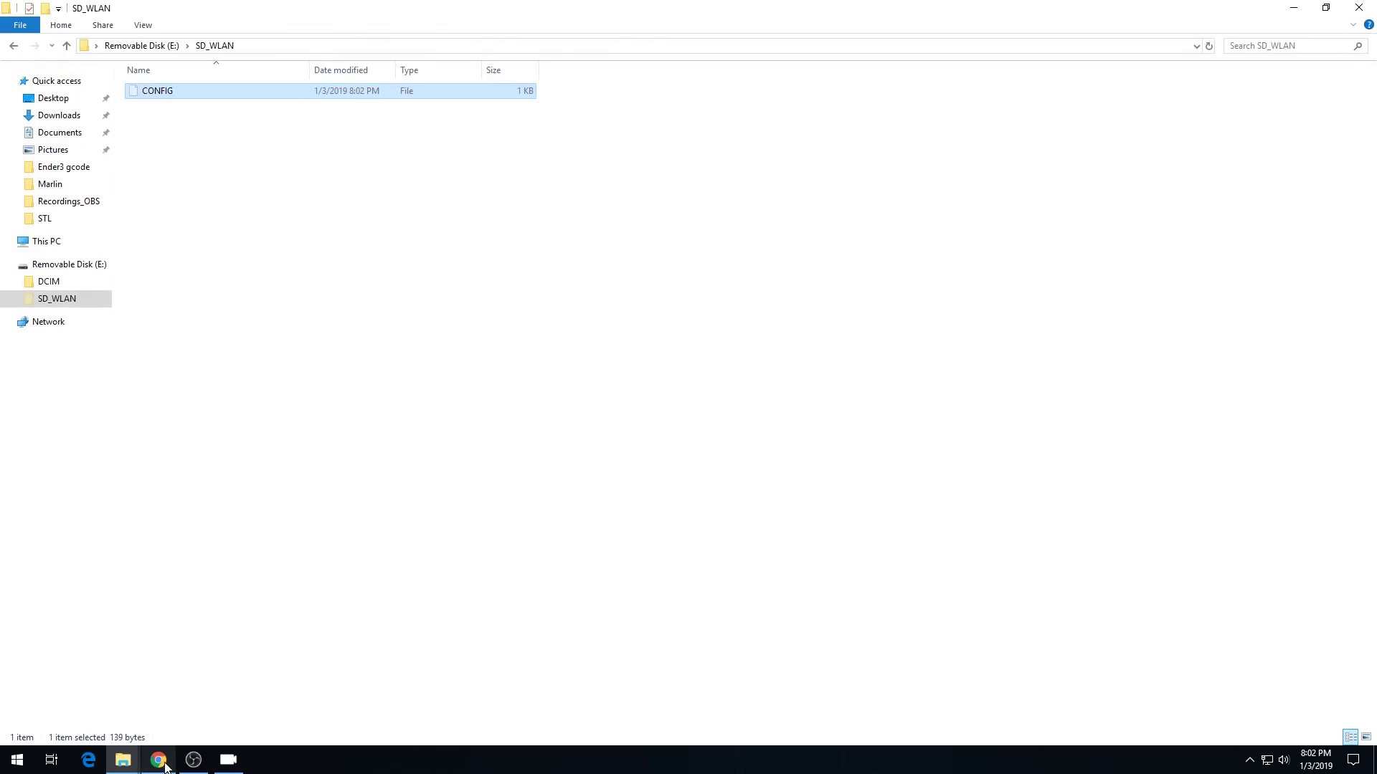
{"action": "left_click", "coordinate": [159, 761]}
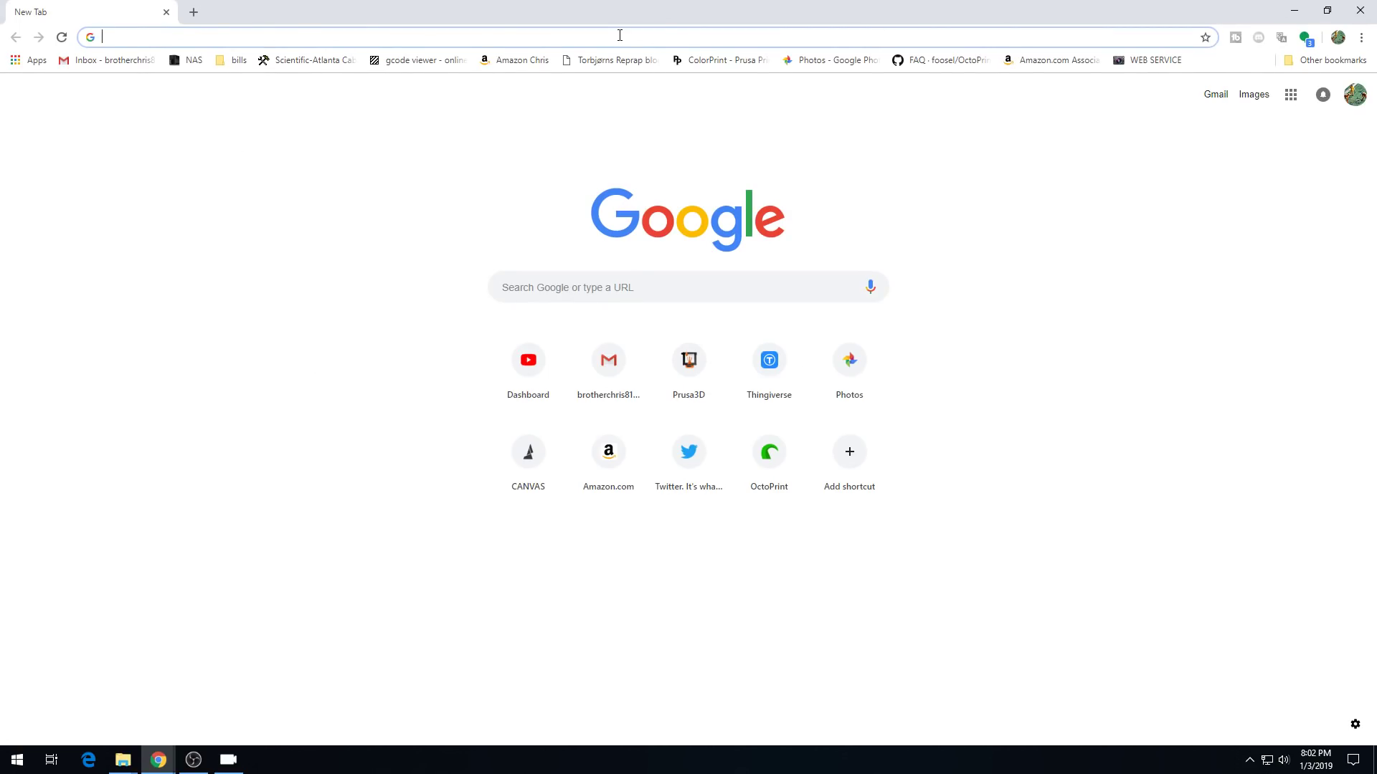
{"action": "type", "text": "http:"}
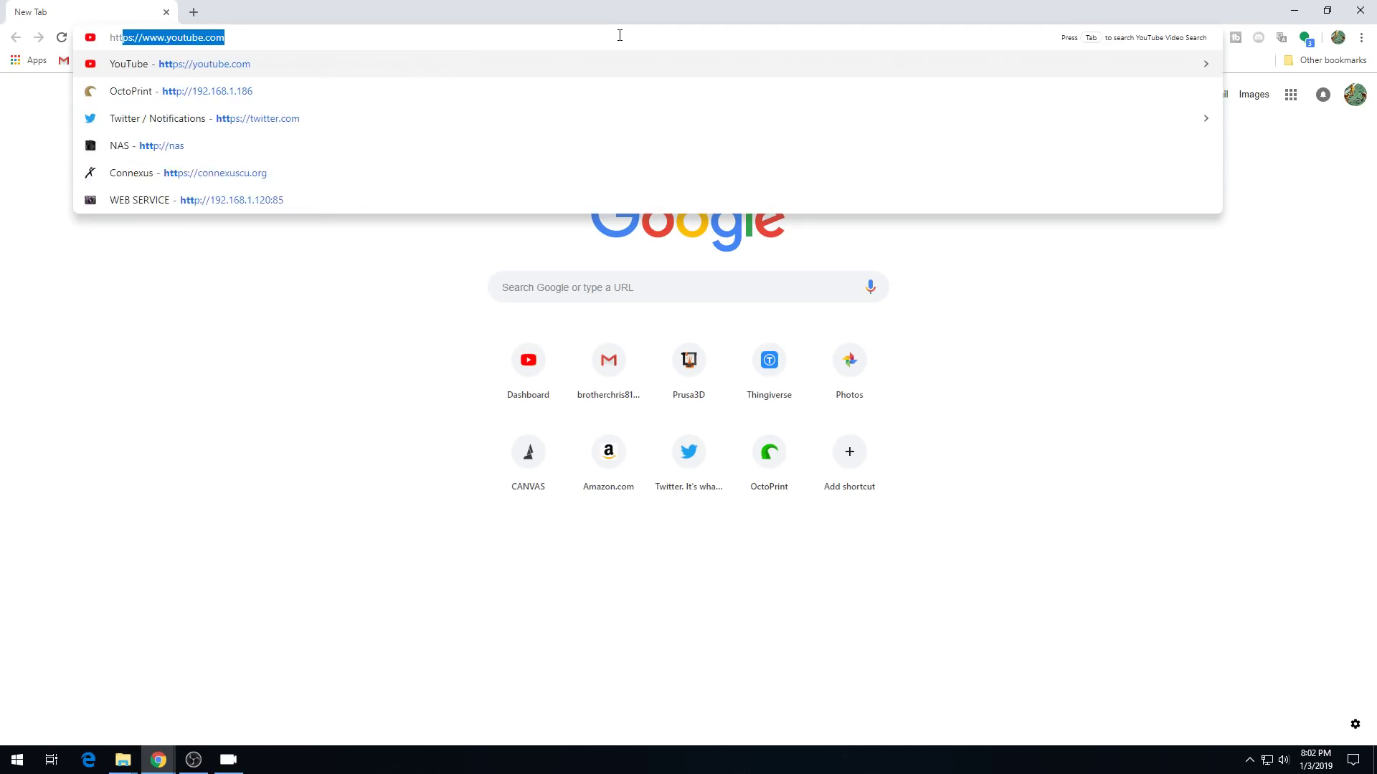
{"action": "type", "text": "//"}
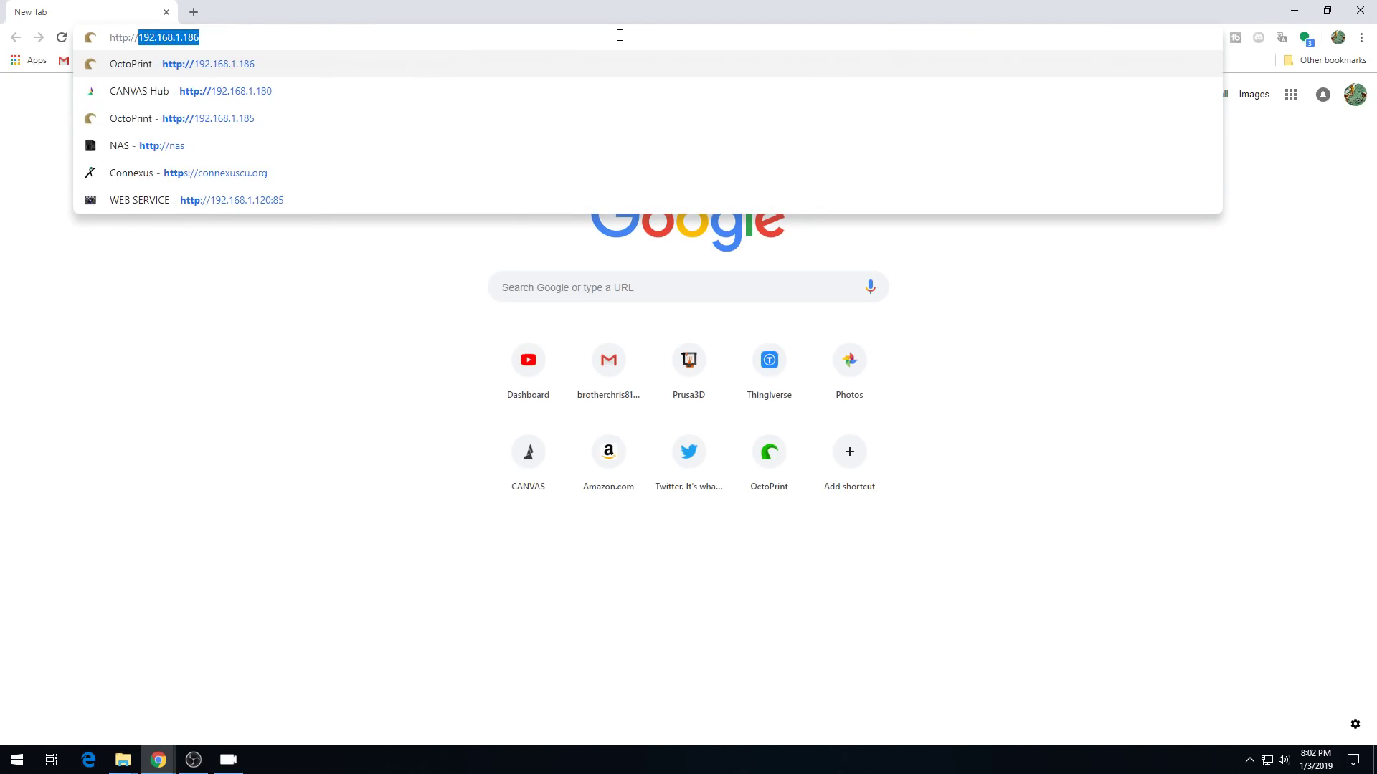
{"action": "type", "text": "flashaircard/"}
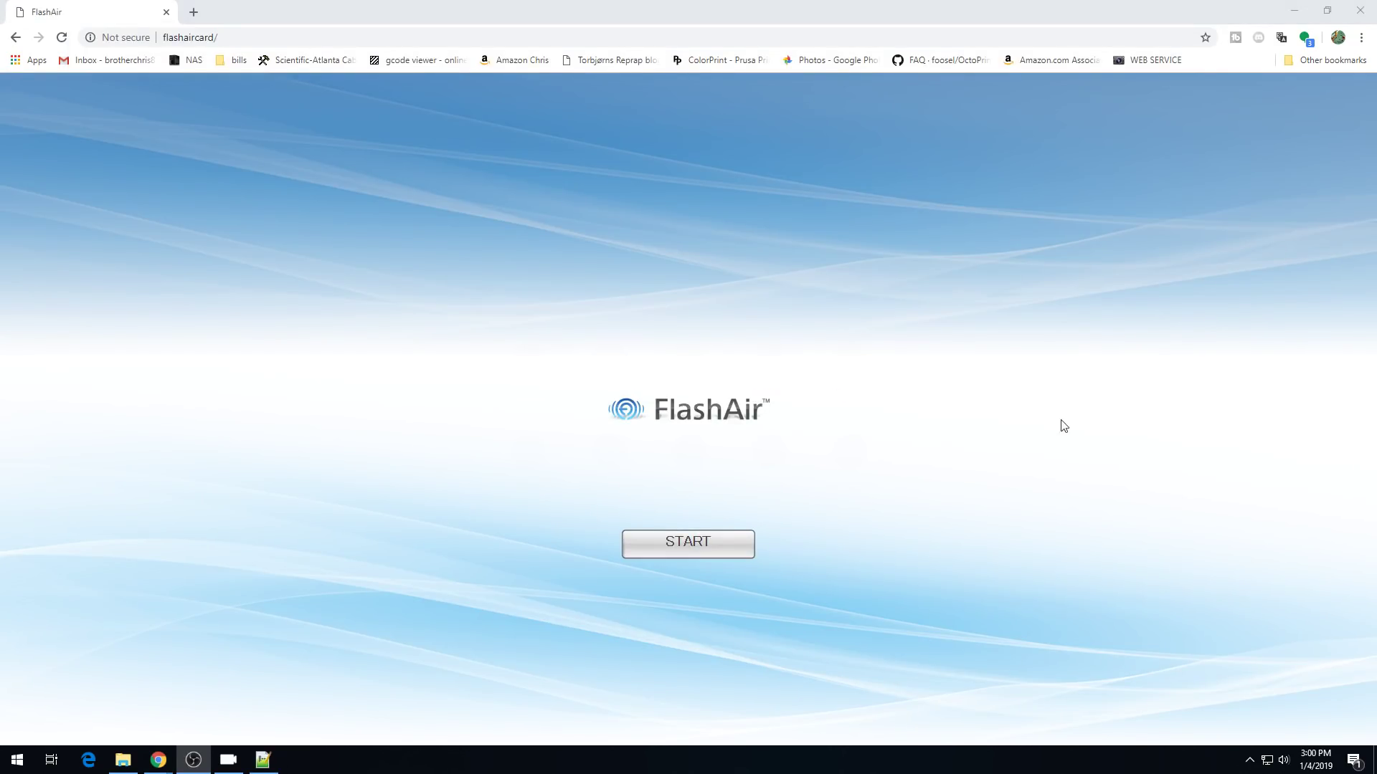
Step: On the card's START settings page, empty the SSID and password, submit, then cancel the change
{"action": "left_click", "coordinate": [717, 543]}
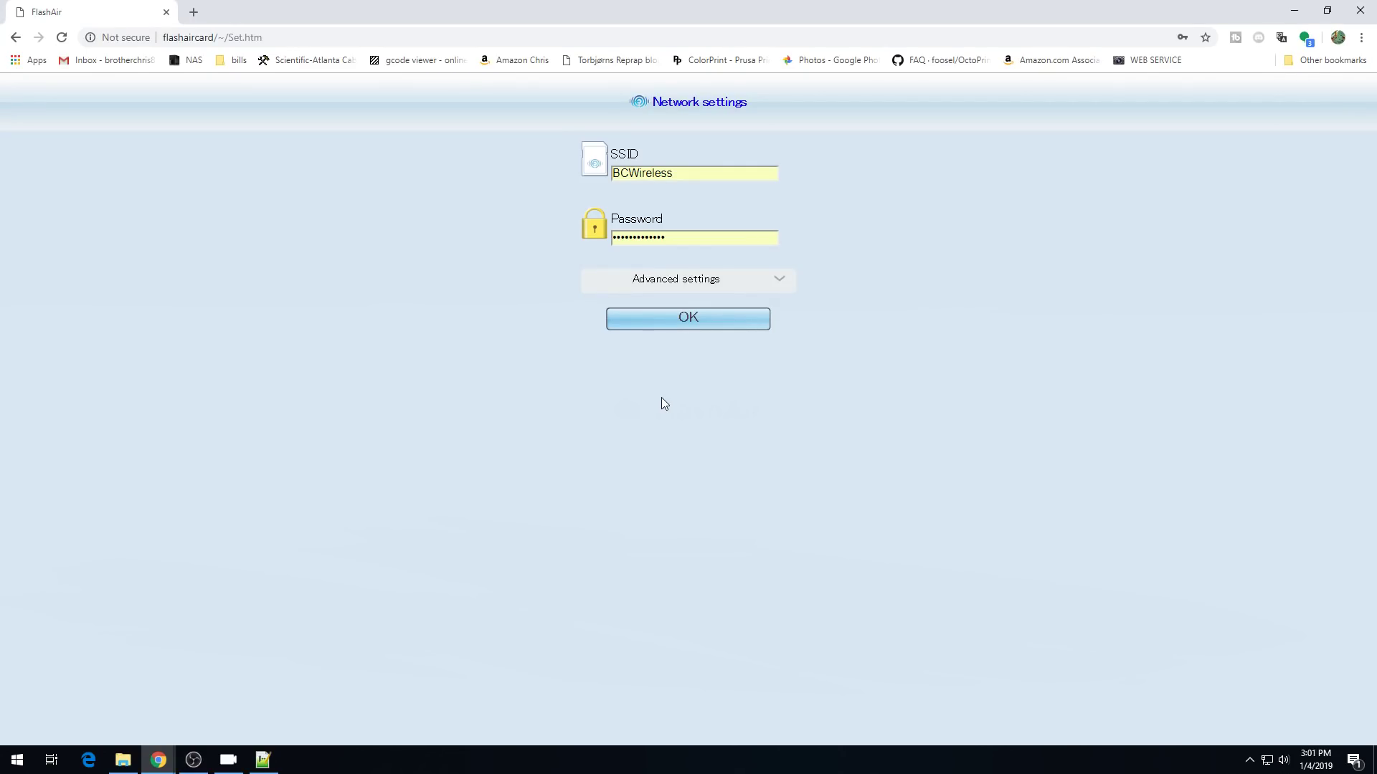
{"action": "key", "text": "Tab"}
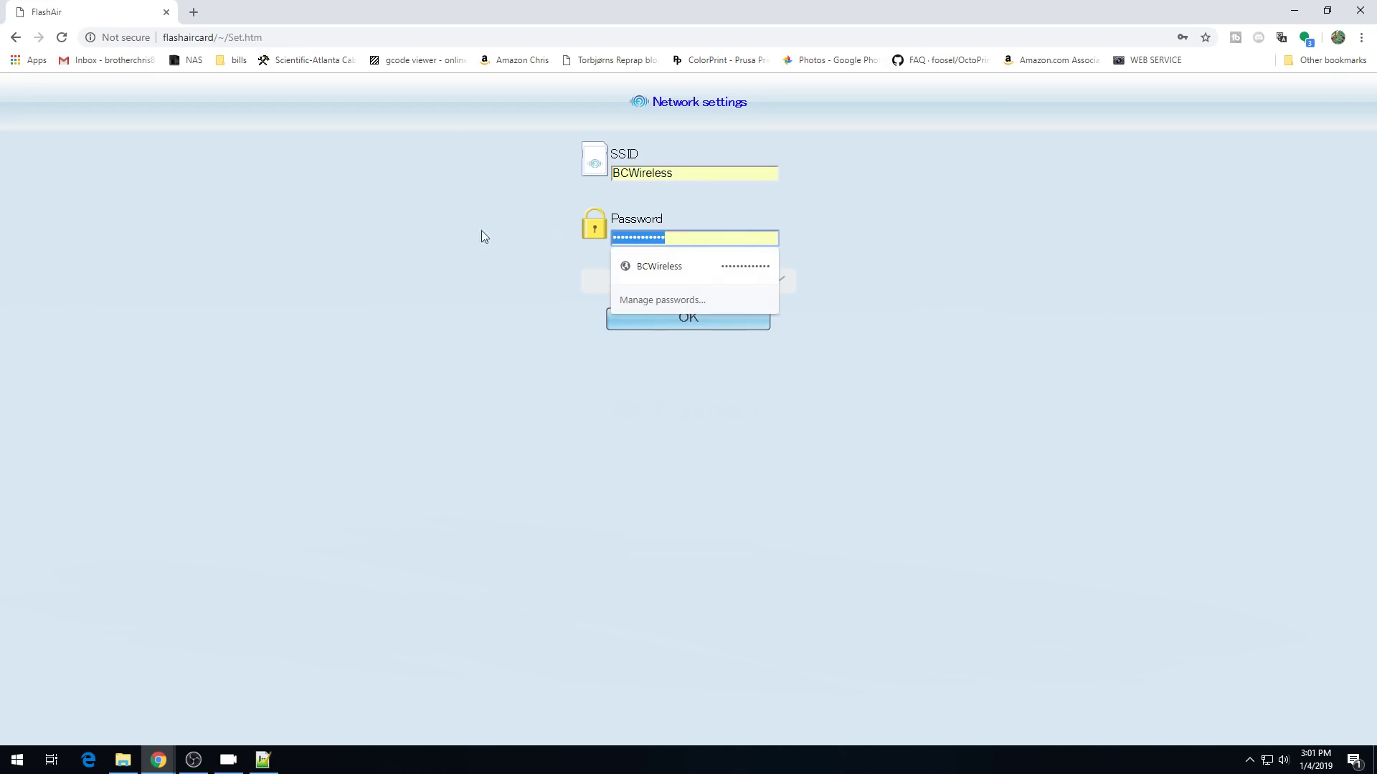
{"action": "key", "text": "BackSpace"}
{"action": "key", "text": "shift+Tab"}
{"action": "key", "text": "BackSpace"}
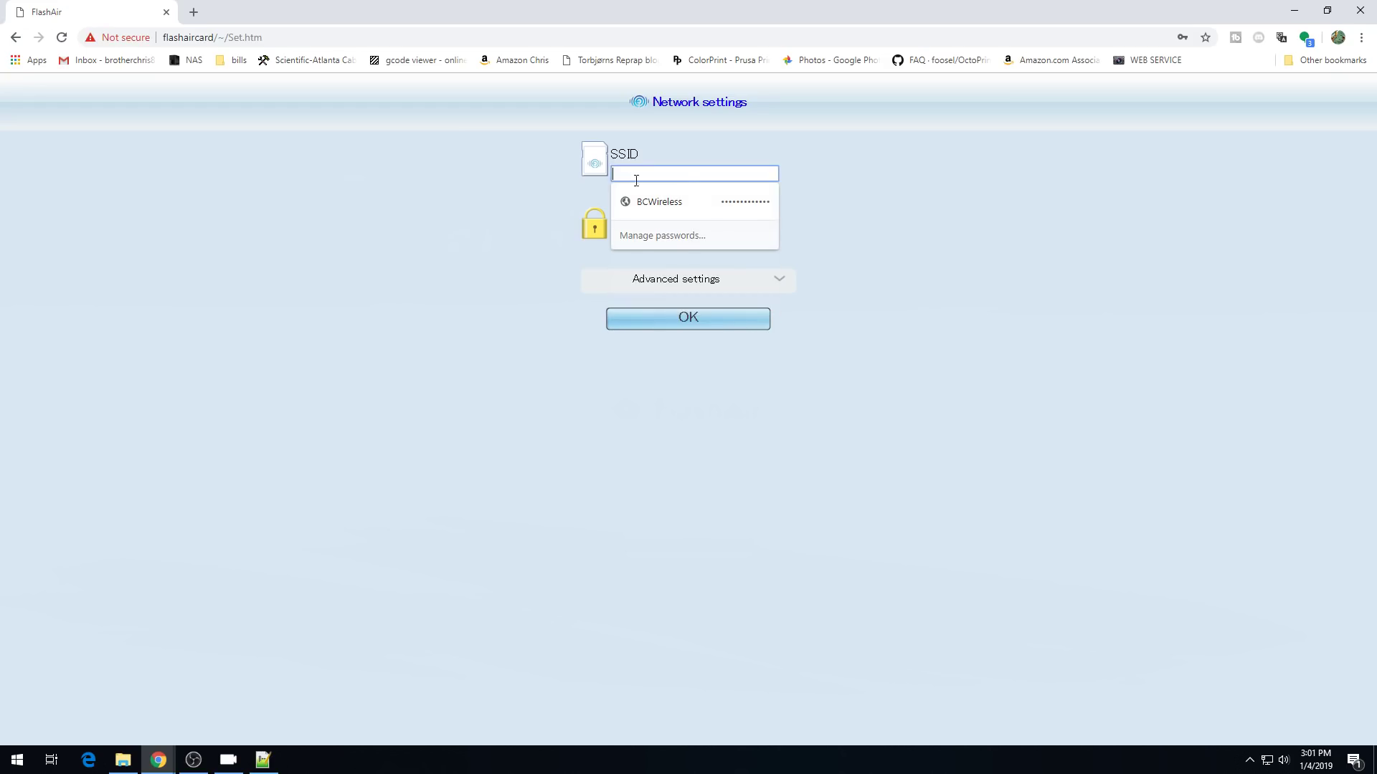
{"action": "left_click", "coordinate": [688, 323]}
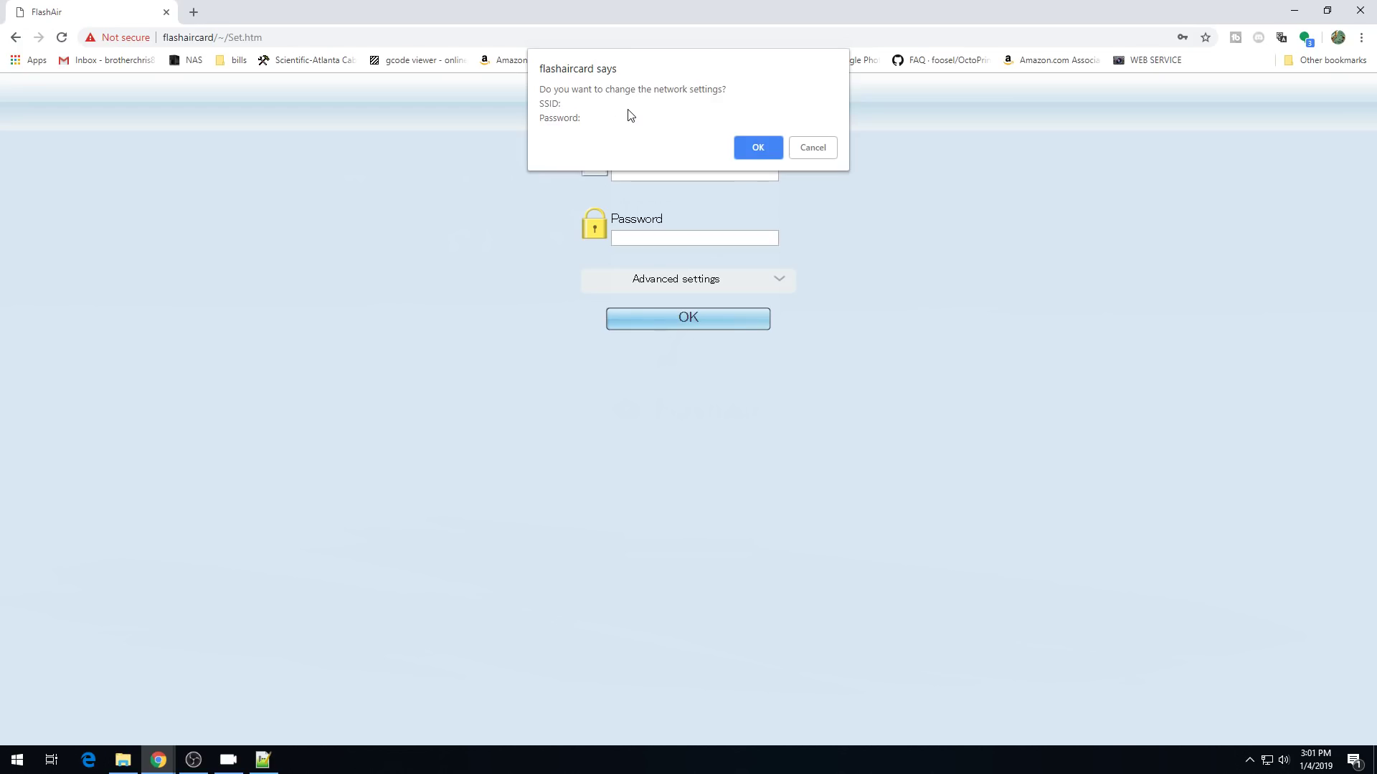
{"action": "left_click", "coordinate": [810, 147]}
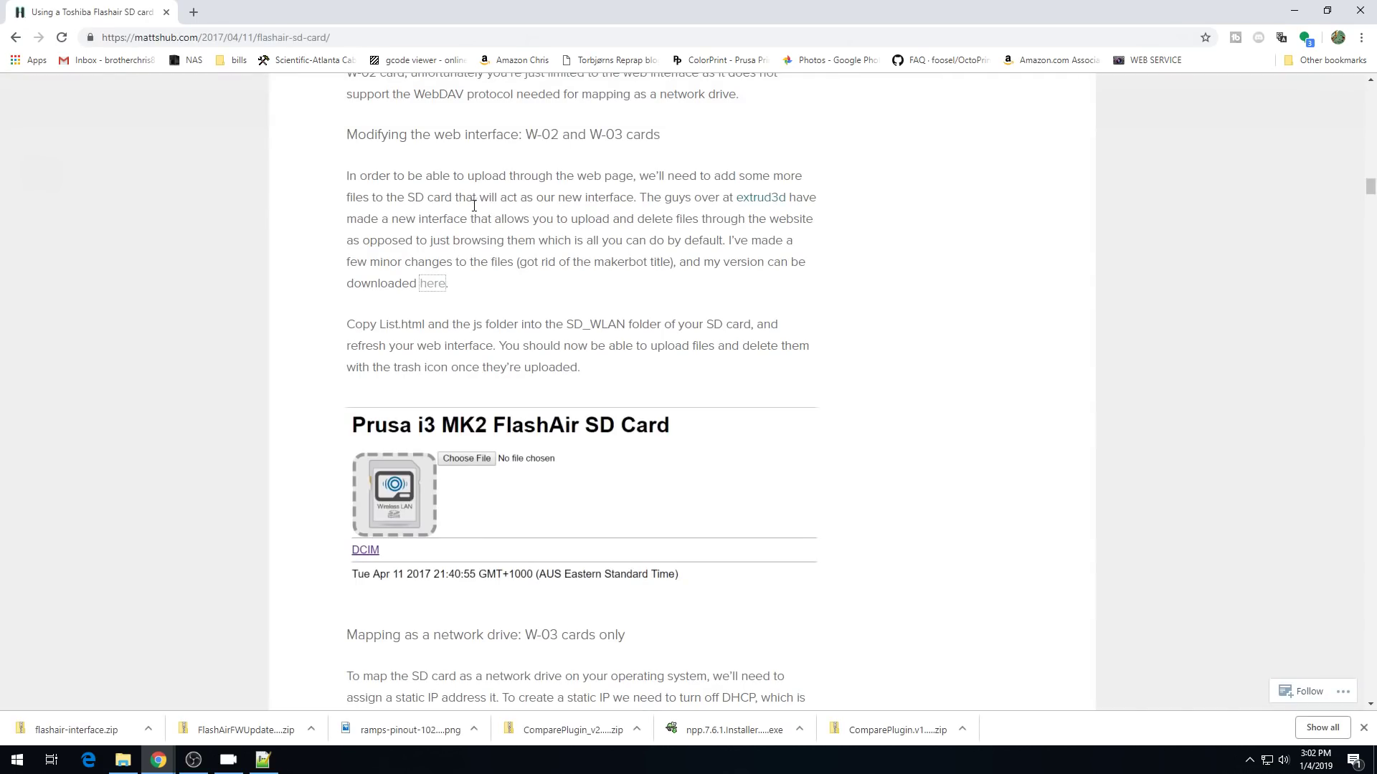
Step: Download the modified web interface and open the flashair-interface archive from Downloads
{"action": "left_click", "coordinate": [433, 286]}
{"action": "left_click", "coordinate": [126, 767]}
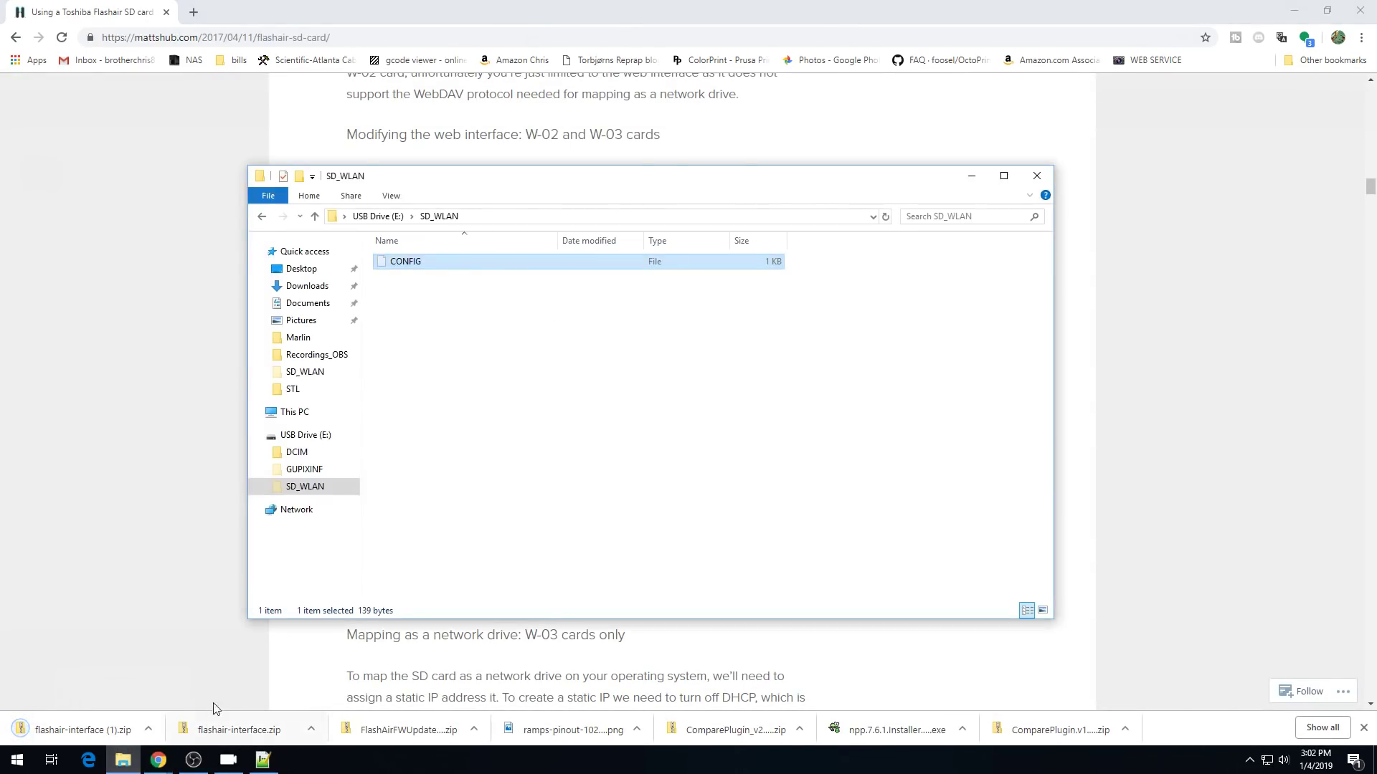
{"action": "left_click", "coordinate": [307, 286]}
{"action": "left_click", "coordinate": [469, 280]}
{"action": "right_click", "coordinate": [468, 280]}
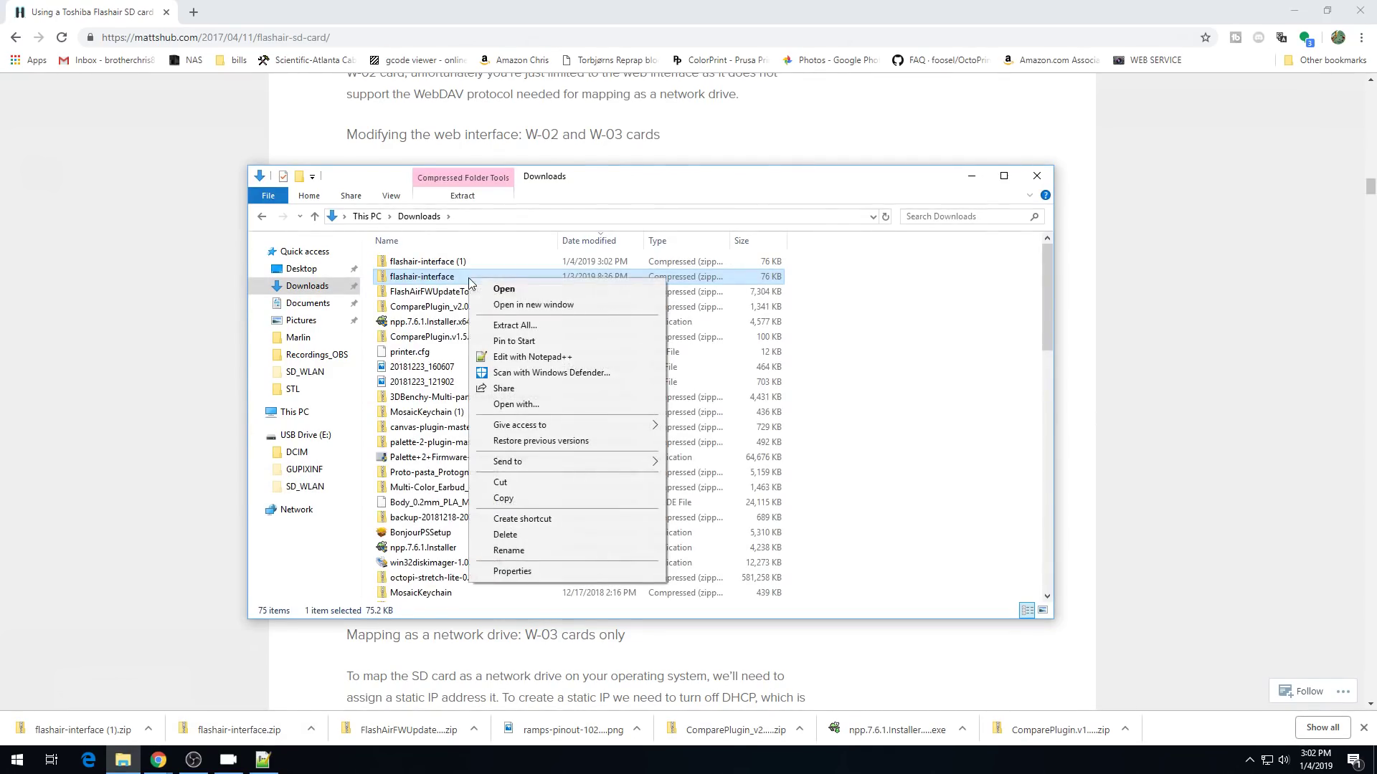
{"action": "left_click", "coordinate": [508, 334]}
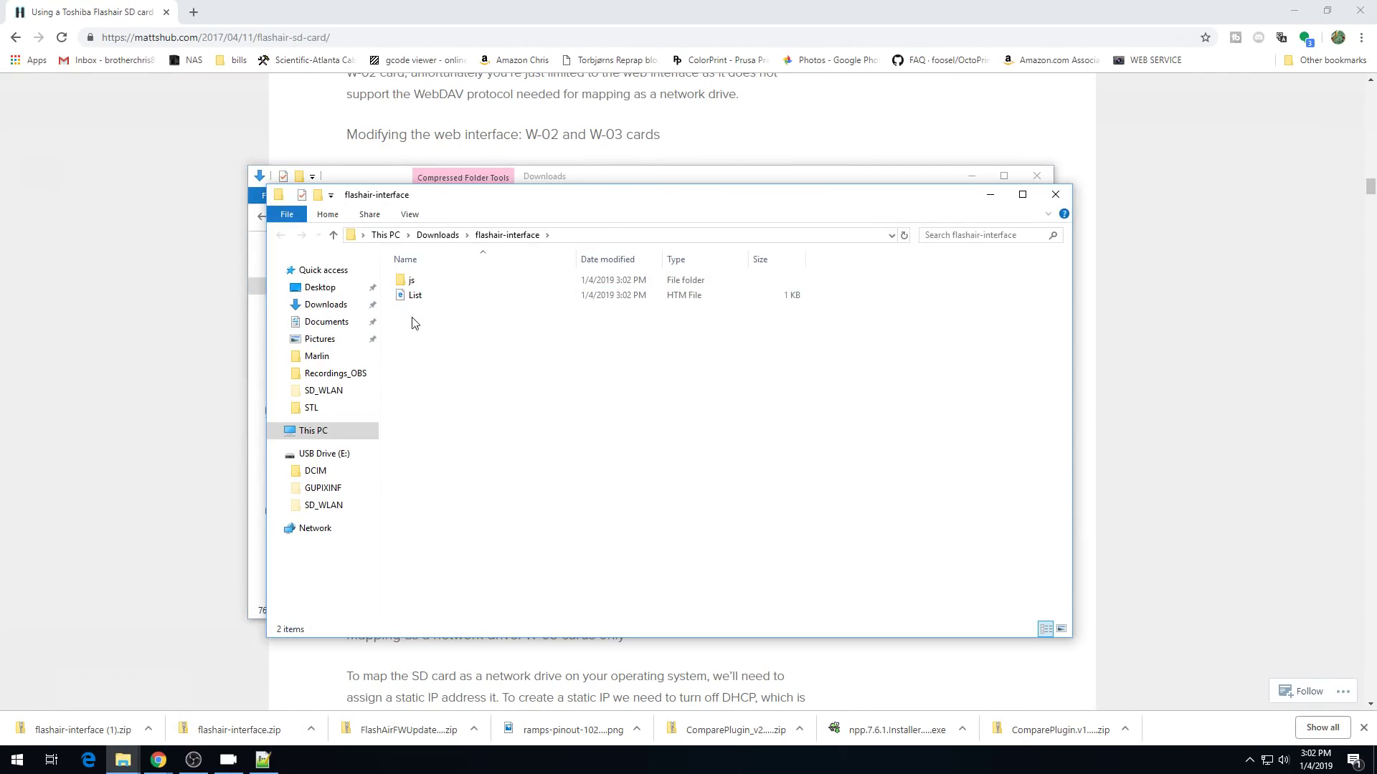
Step: Copy the js folder and List file into the card's SD_WLAN folder
{"action": "left_click_drag", "start_coordinate": [413, 318], "coordinate": [426, 287]}
{"action": "right_click", "coordinate": [426, 287]}
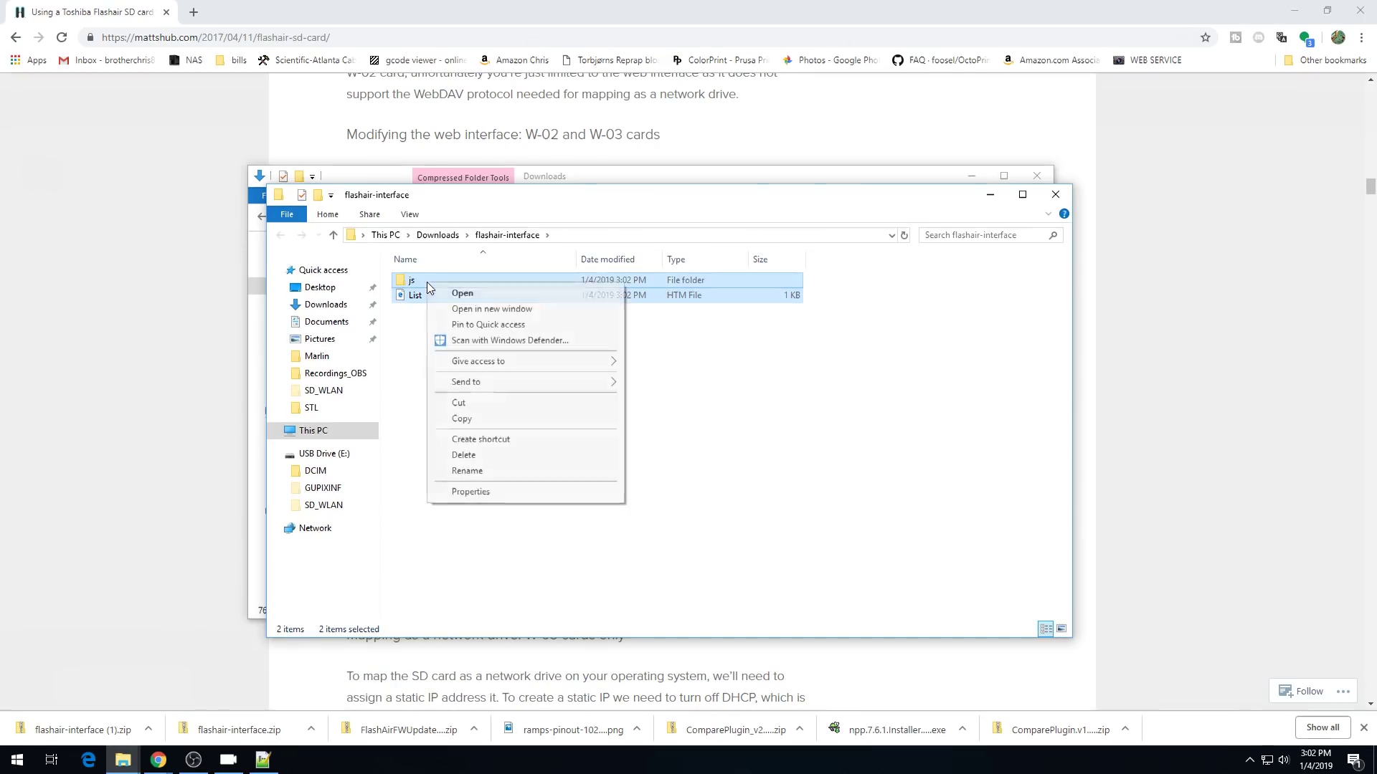
{"action": "left_click", "coordinate": [443, 416]}
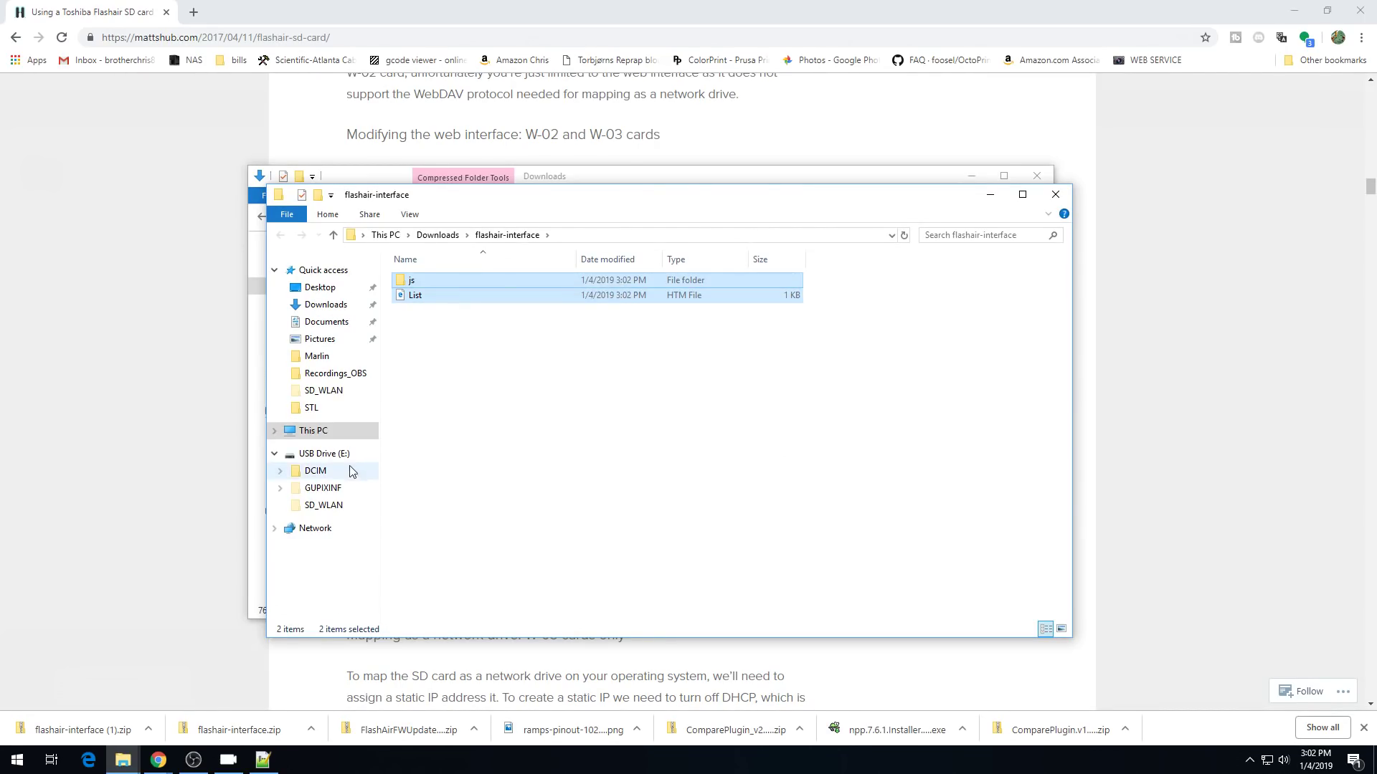
{"action": "left_click", "coordinate": [339, 509]}
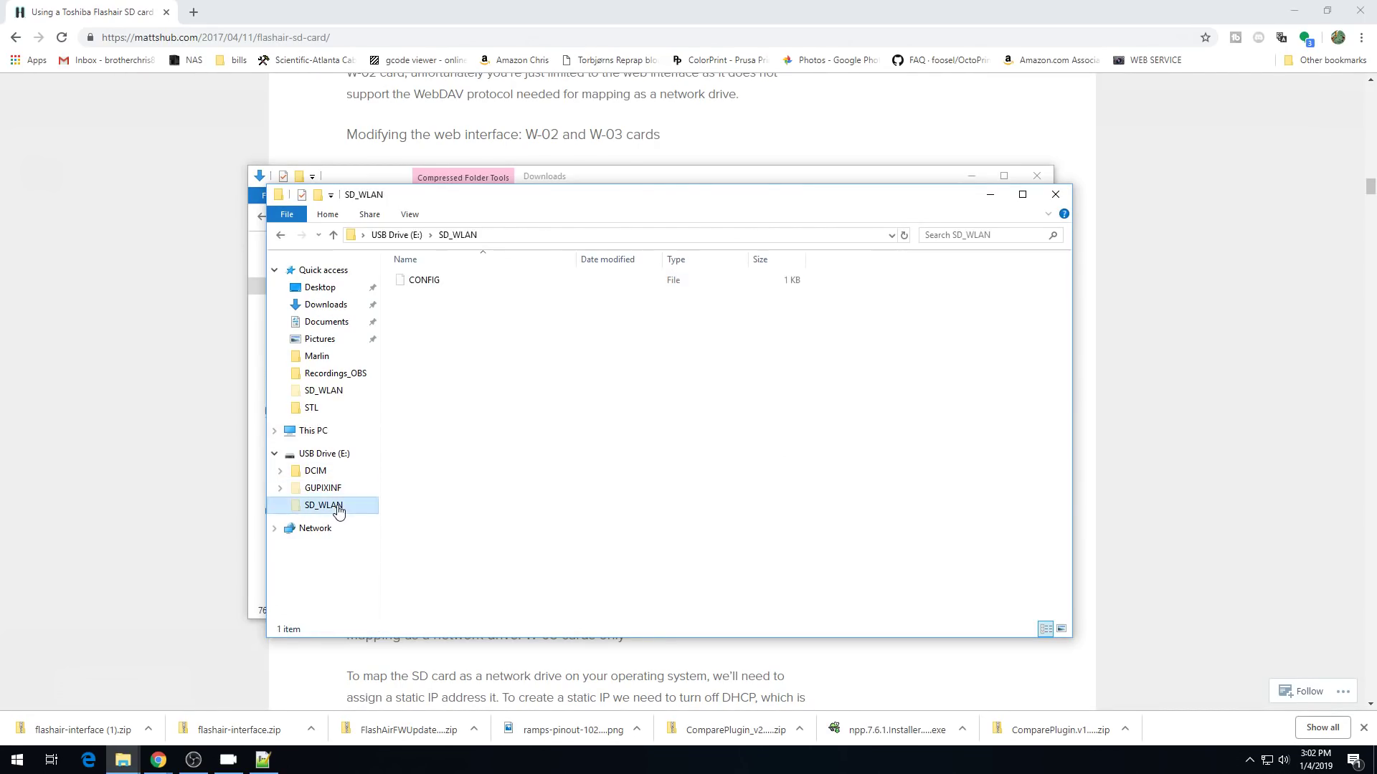
{"action": "right_click", "coordinate": [551, 424]}
{"action": "left_click", "coordinate": [585, 521]}
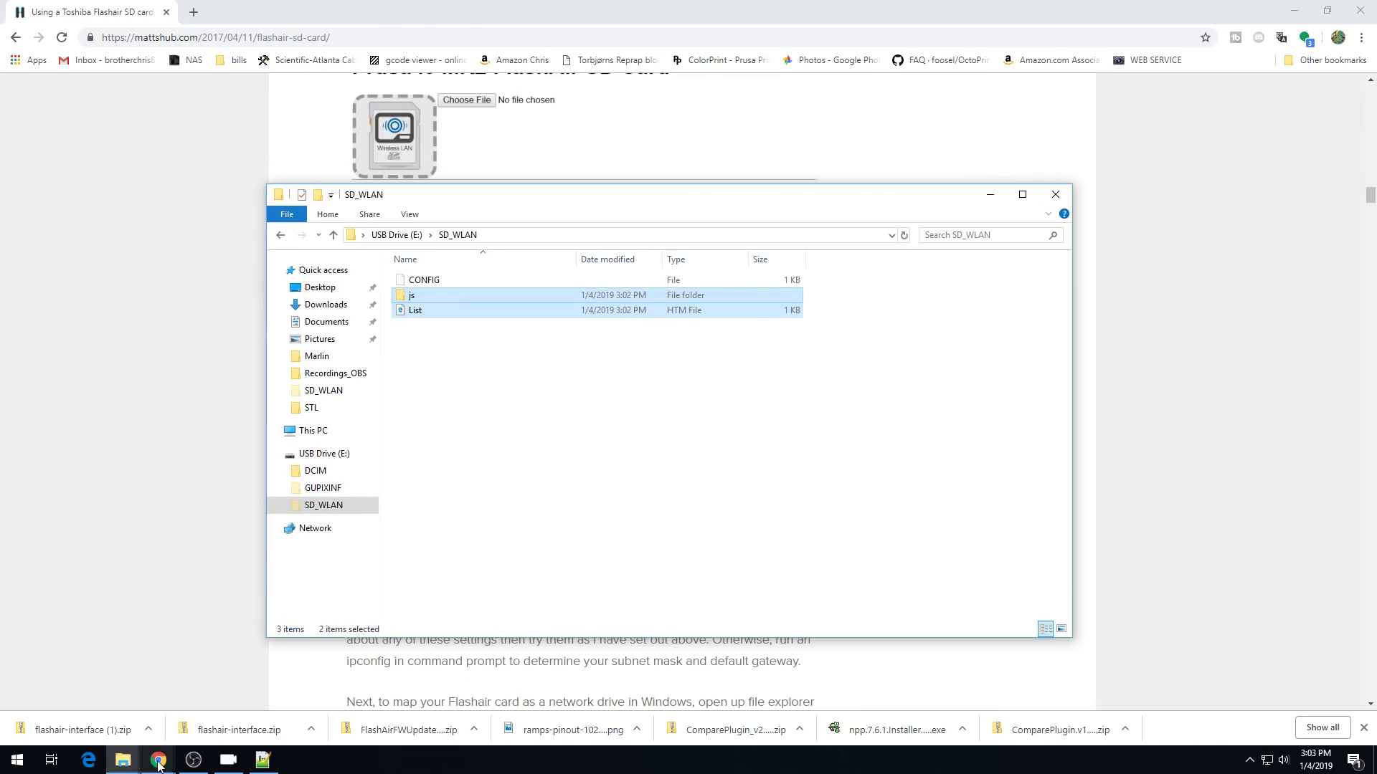
Step: Load the customised flashaircard upload page and drop a G-code file onto its upload box
{"action": "mouse_move", "coordinate": [158, 760]}
{"action": "left_click", "coordinate": [212, 719]}
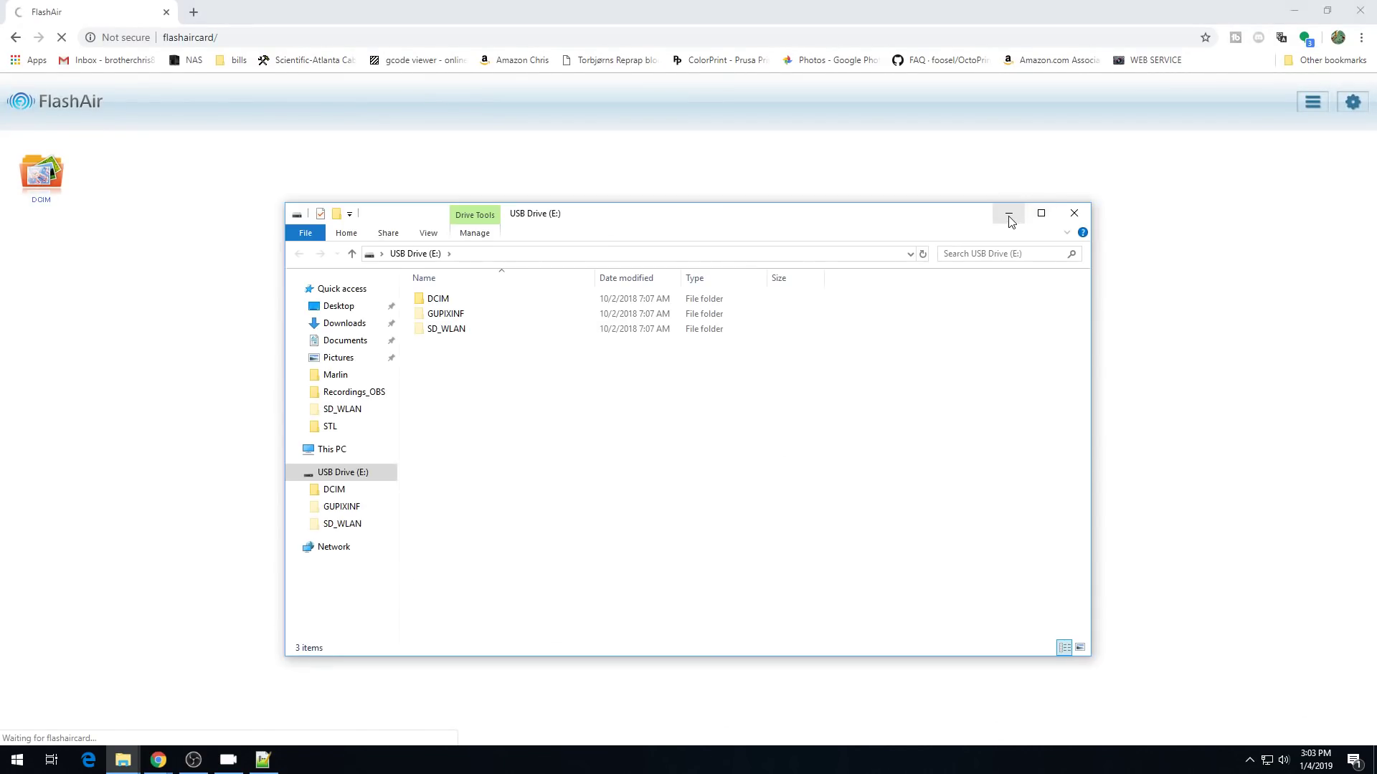
{"action": "left_click", "coordinate": [1011, 212]}
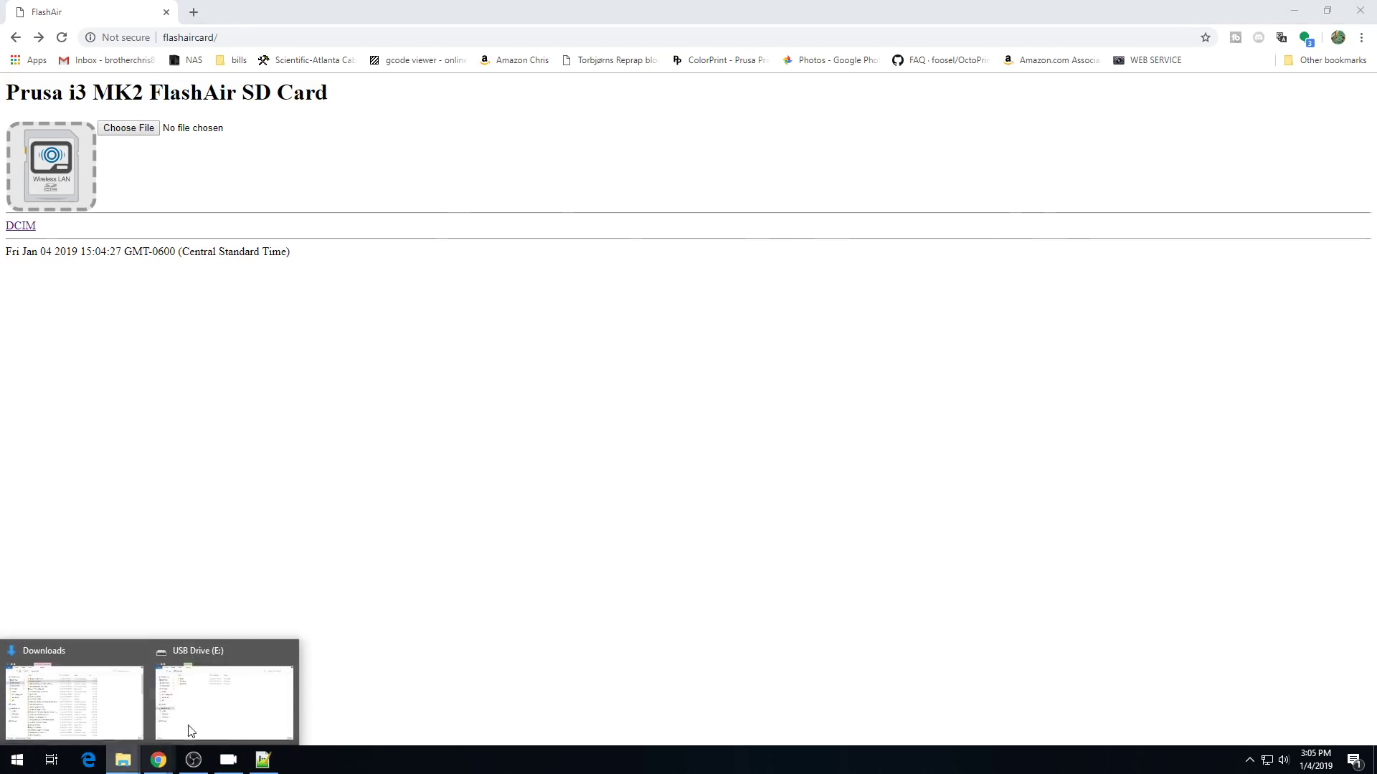
{"action": "left_click", "coordinate": [191, 731]}
{"action": "left_click_drag", "start_coordinate": [532, 391], "coordinate": [107, 324]}
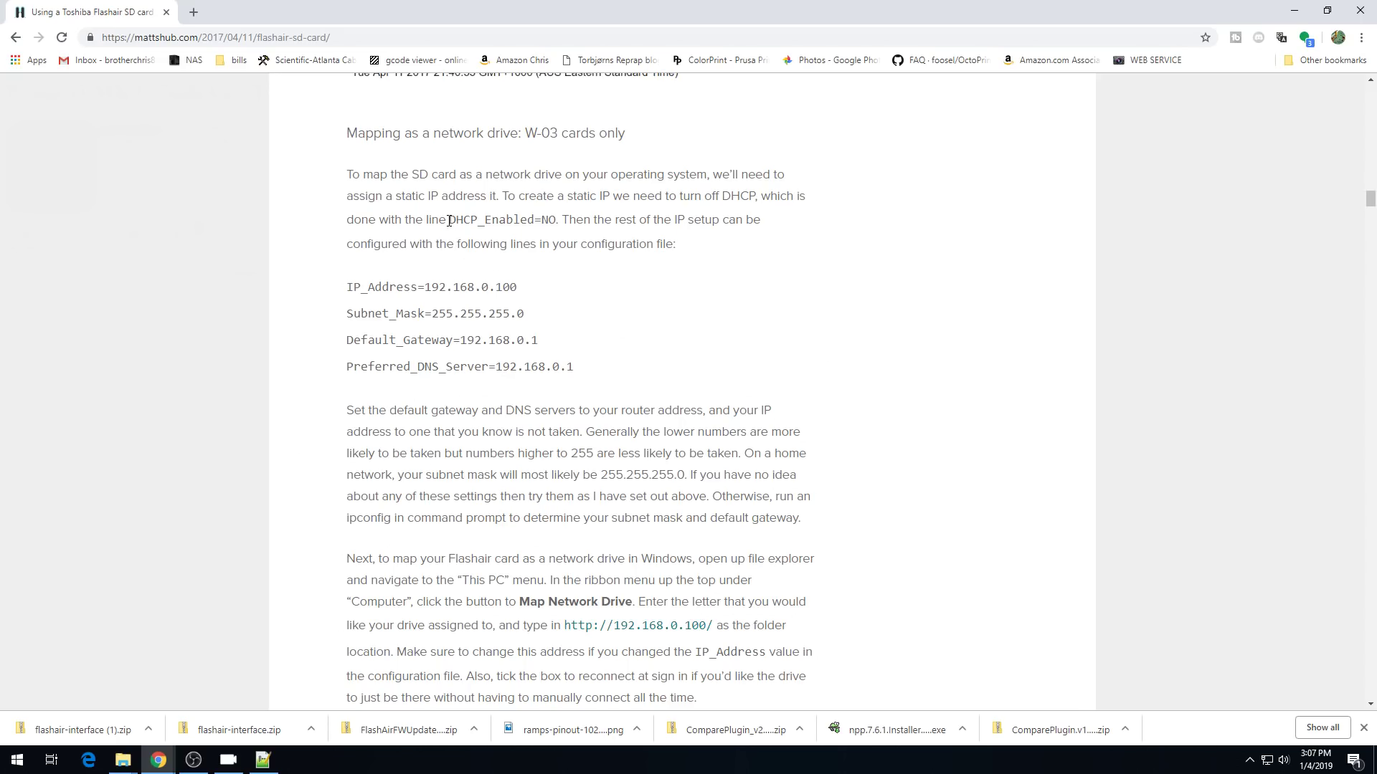
Step: Highlight DHCP_Enabled=NO in the article's W-03 network-drive section
{"action": "left_click_drag", "start_coordinate": [448, 221], "coordinate": [556, 219]}
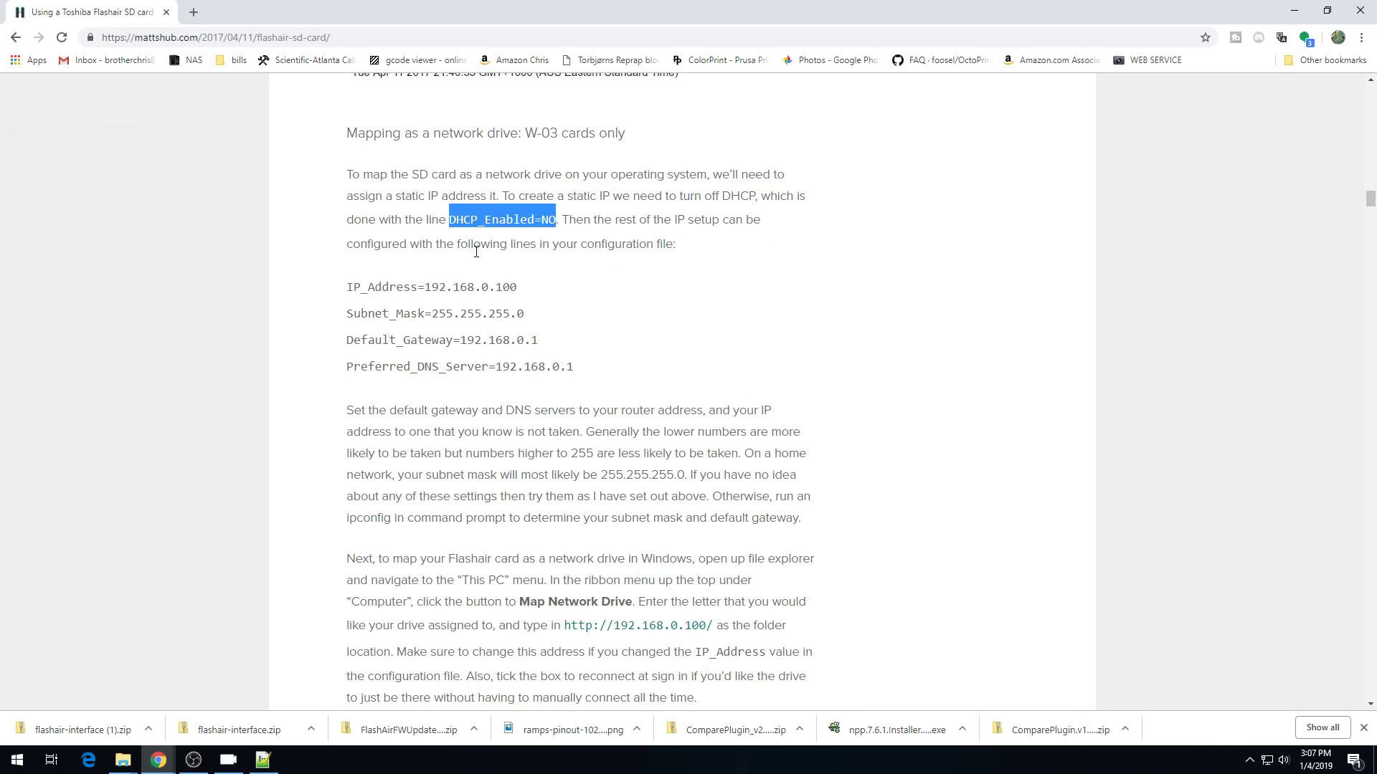
Step: Paste a DHCP_Enabled=NO line at the end of CONFIG, add an empty line, and save
{"action": "key", "text": "alt+Tab"}
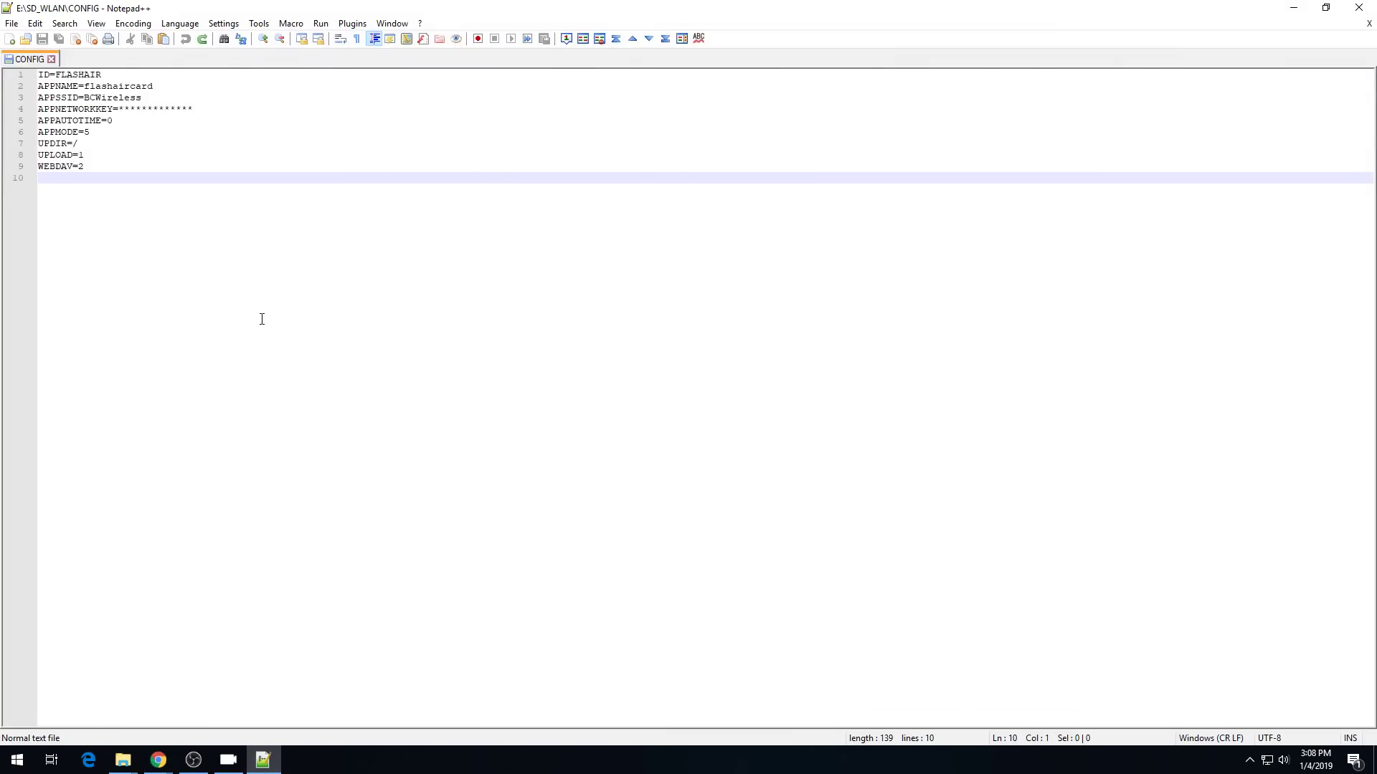
{"action": "key", "text": "ctrl+v"}
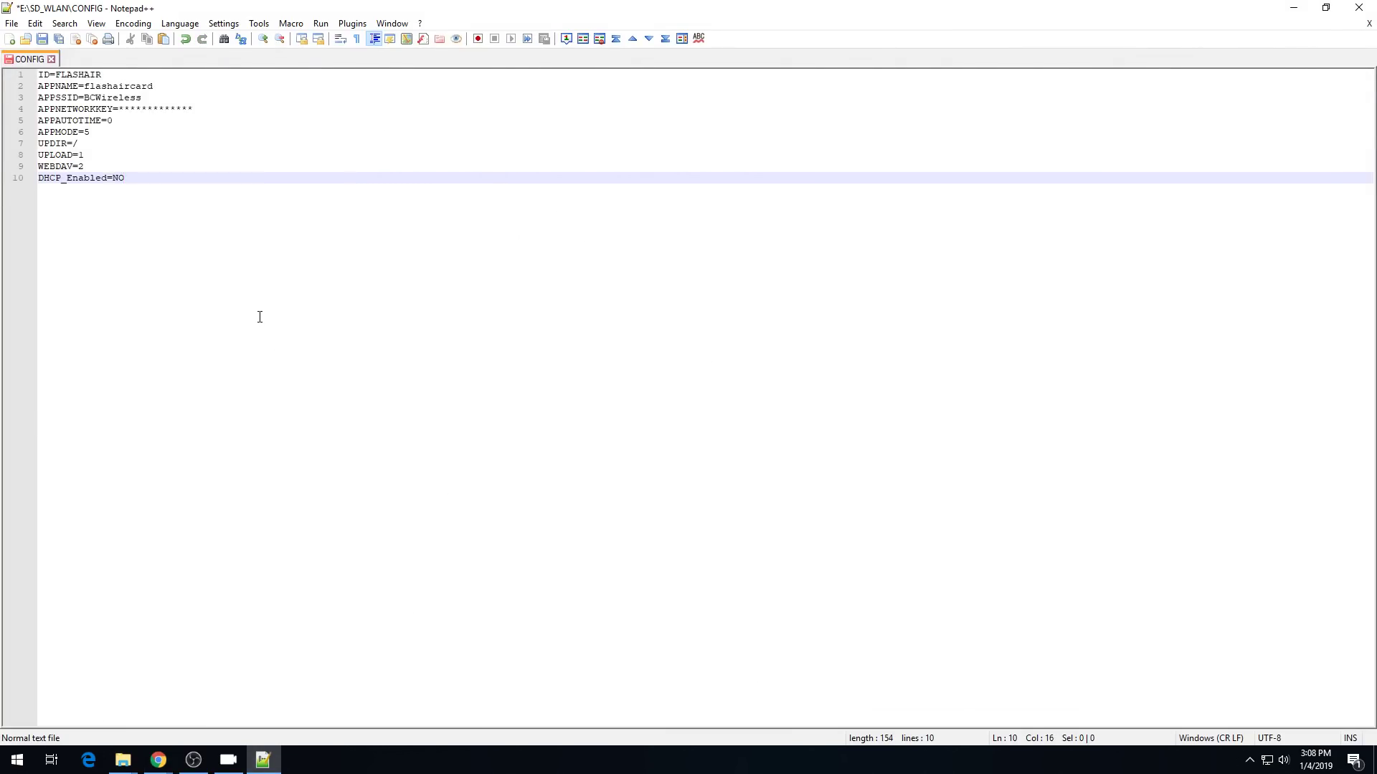
{"action": "key", "text": "Return"}
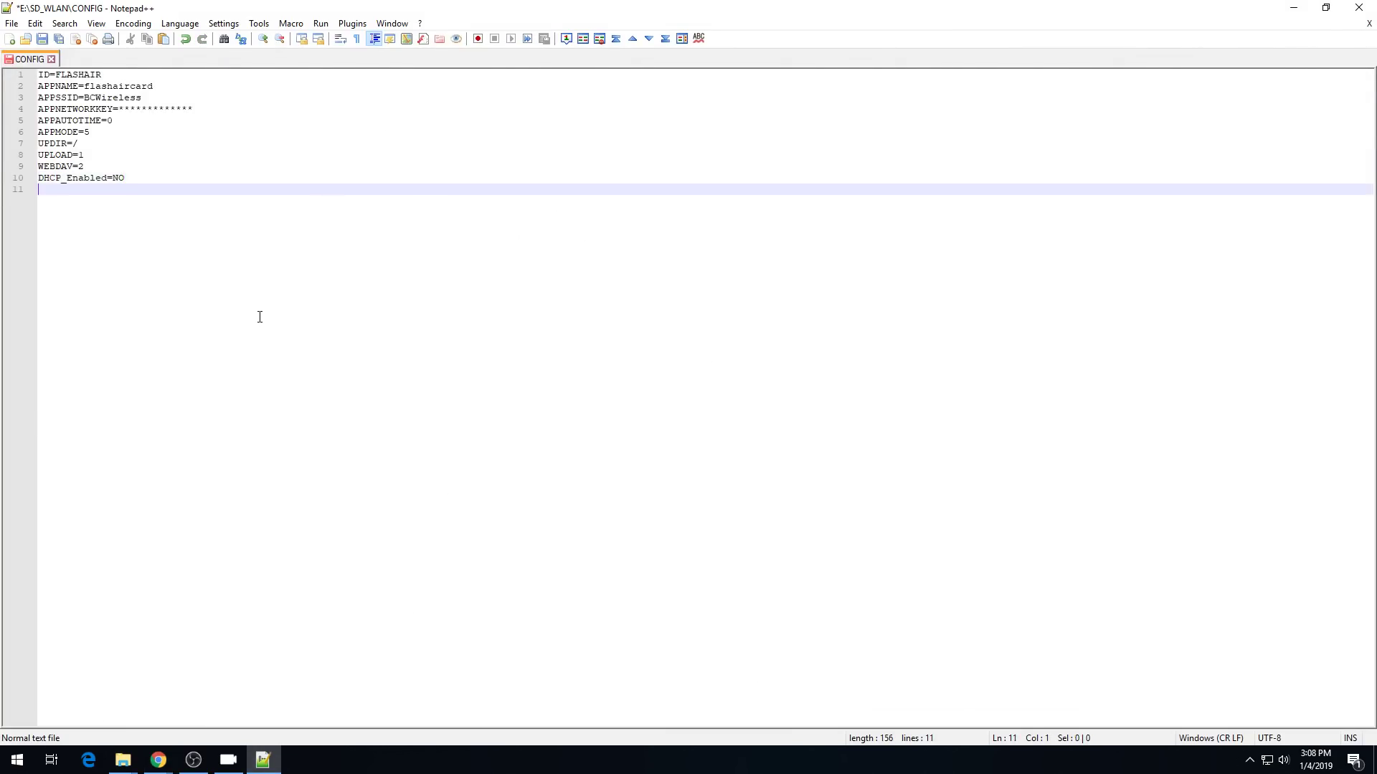
{"action": "left_click", "coordinate": [62, 39]}
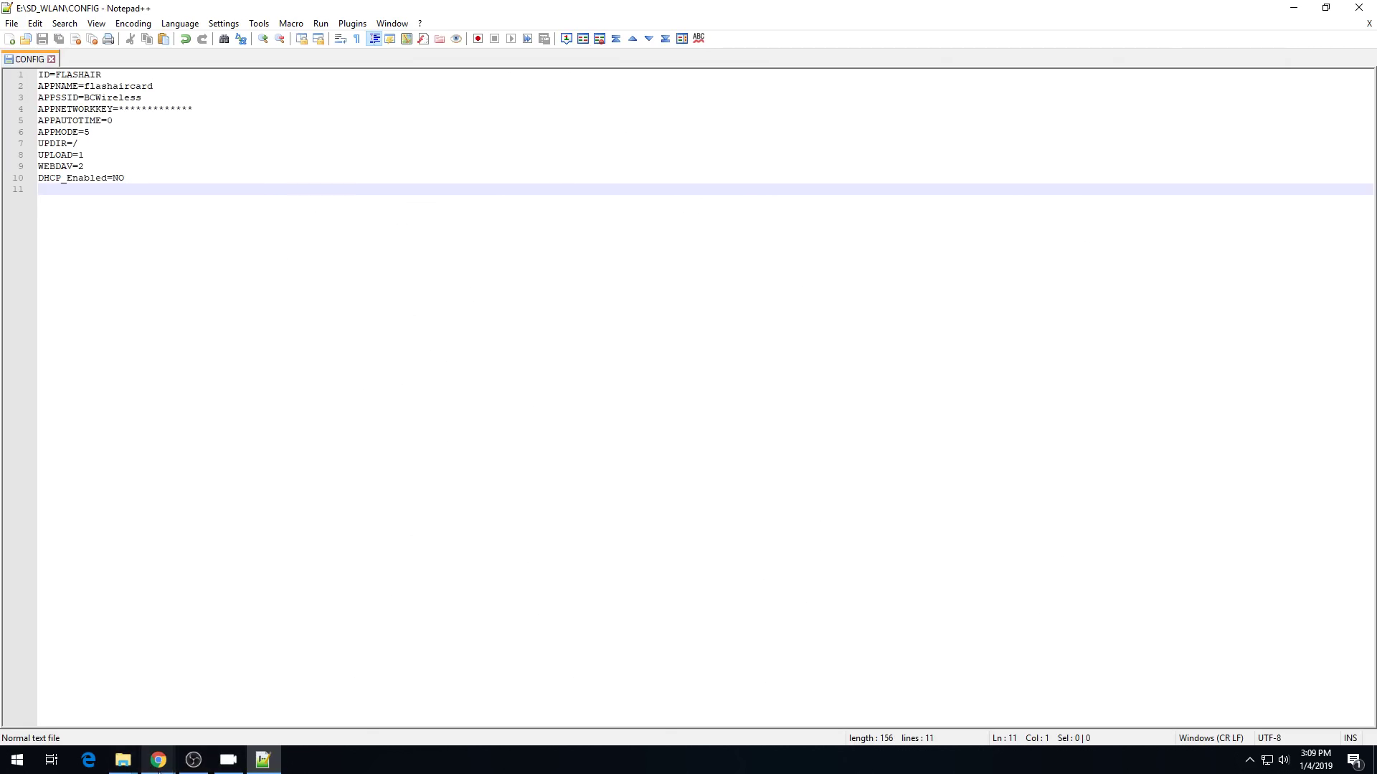
Step: Search for Angry IP Scanner in a new tab and open the downloaded 3.5.5 64-bit installer
{"action": "mouse_move", "coordinate": [158, 760]}
{"action": "left_click", "coordinate": [187, 720]}
{"action": "type", "text": "Angry IP Scanner"}
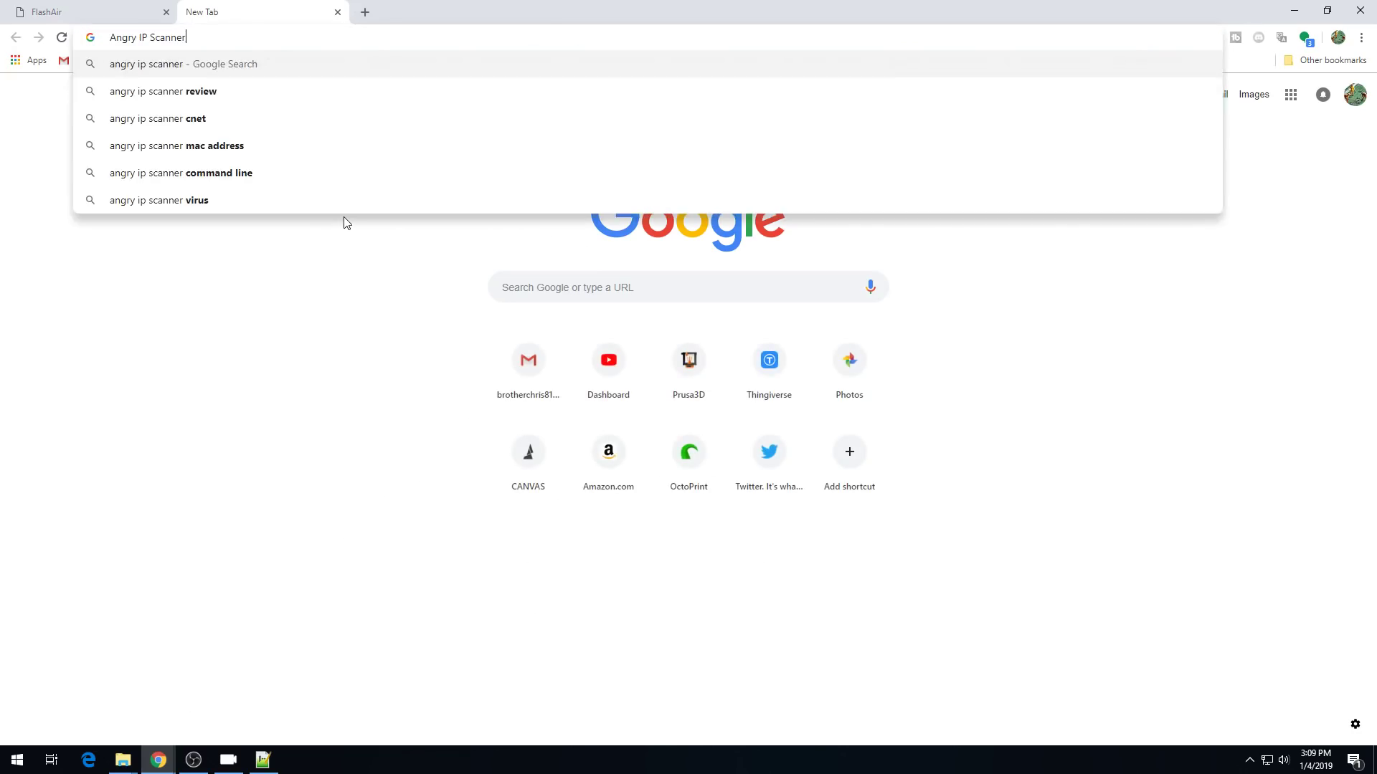
{"action": "key", "text": "Return"}
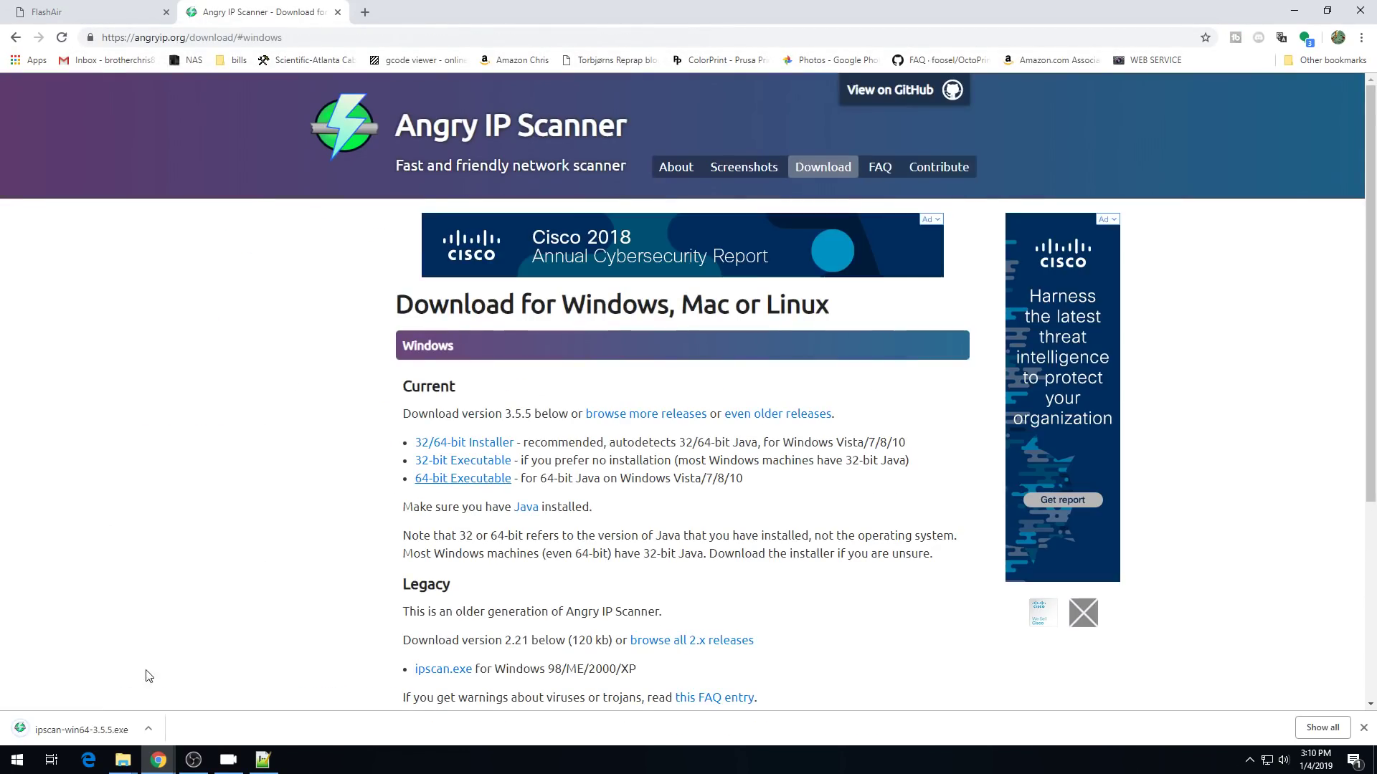
{"action": "left_click", "coordinate": [97, 728]}
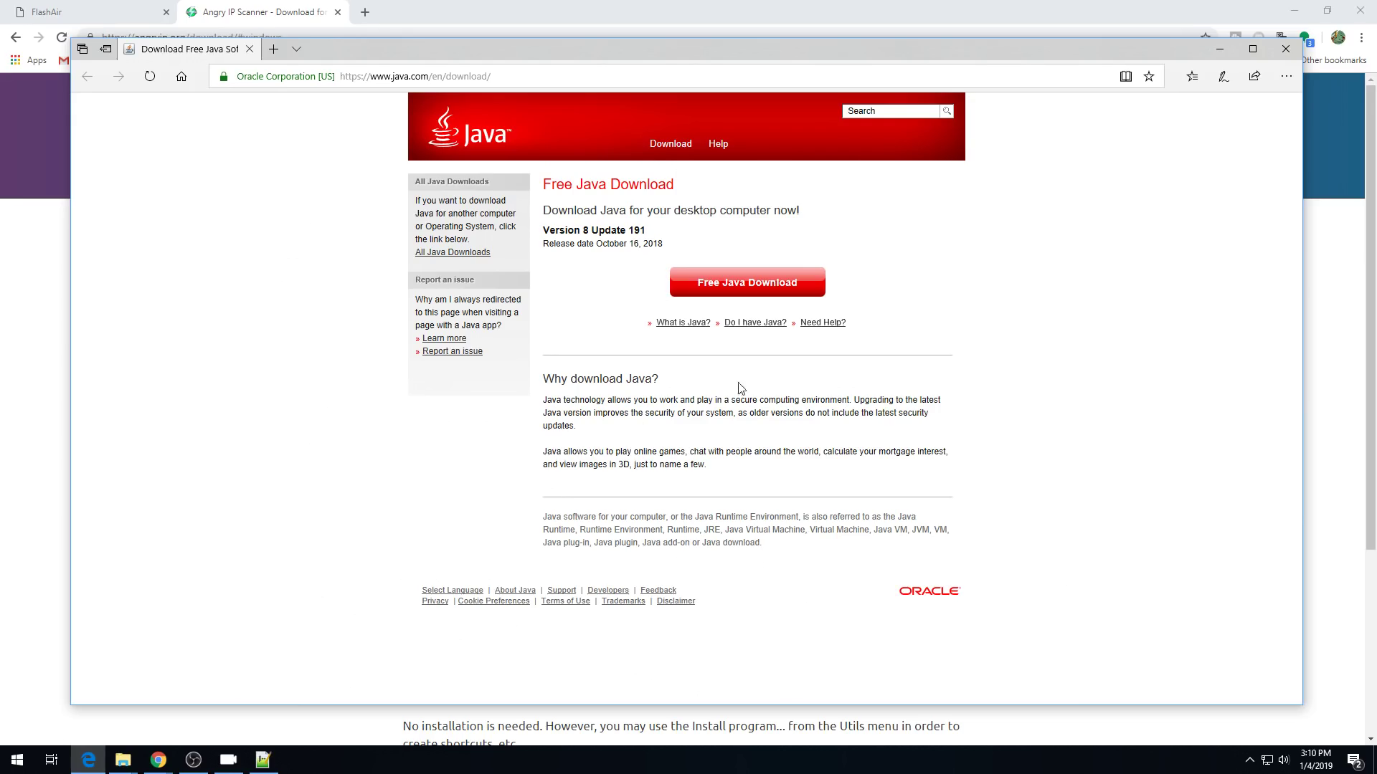
Step: Install Angry IP Scanner 3.5.5 to the default folder, launch it on finish, and dismiss the tips
{"action": "left_click", "coordinate": [740, 285]}
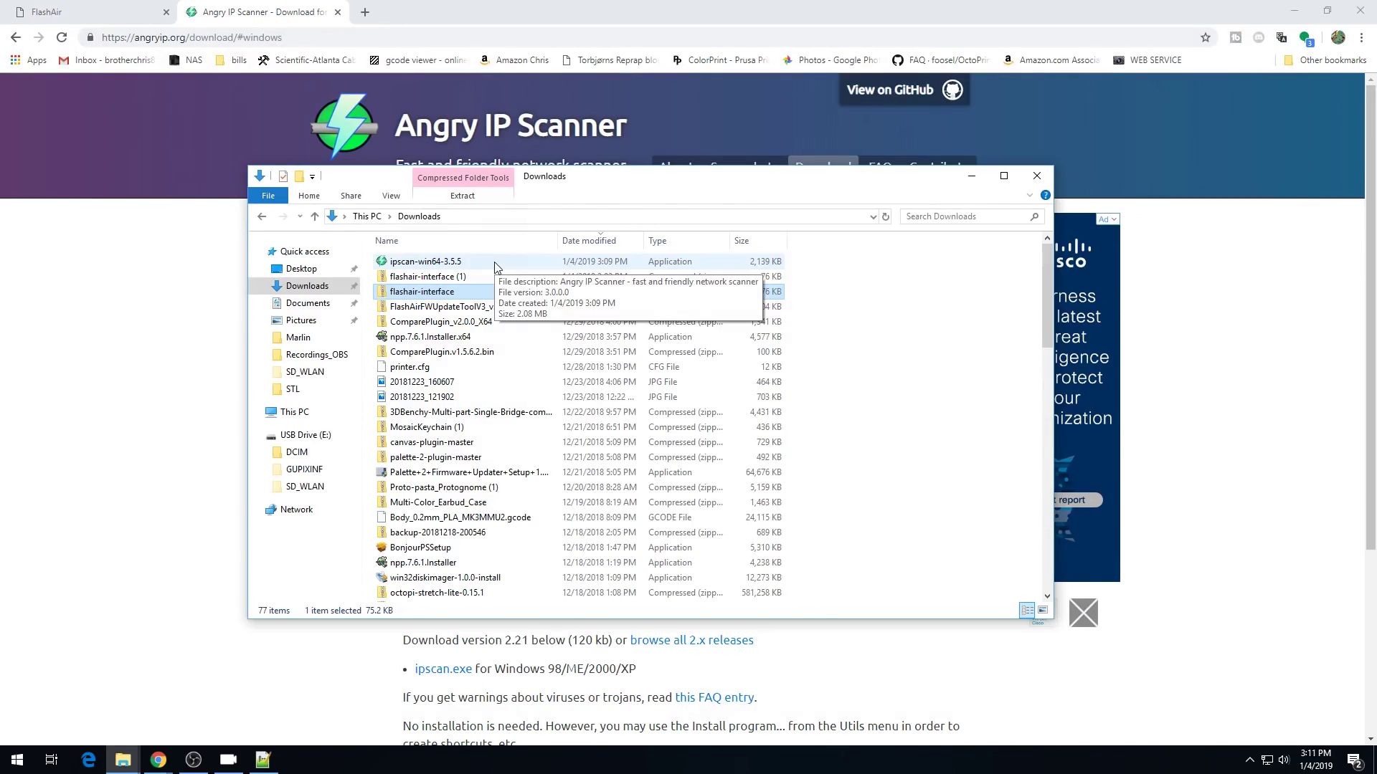
{"action": "left_click", "coordinate": [494, 263]}
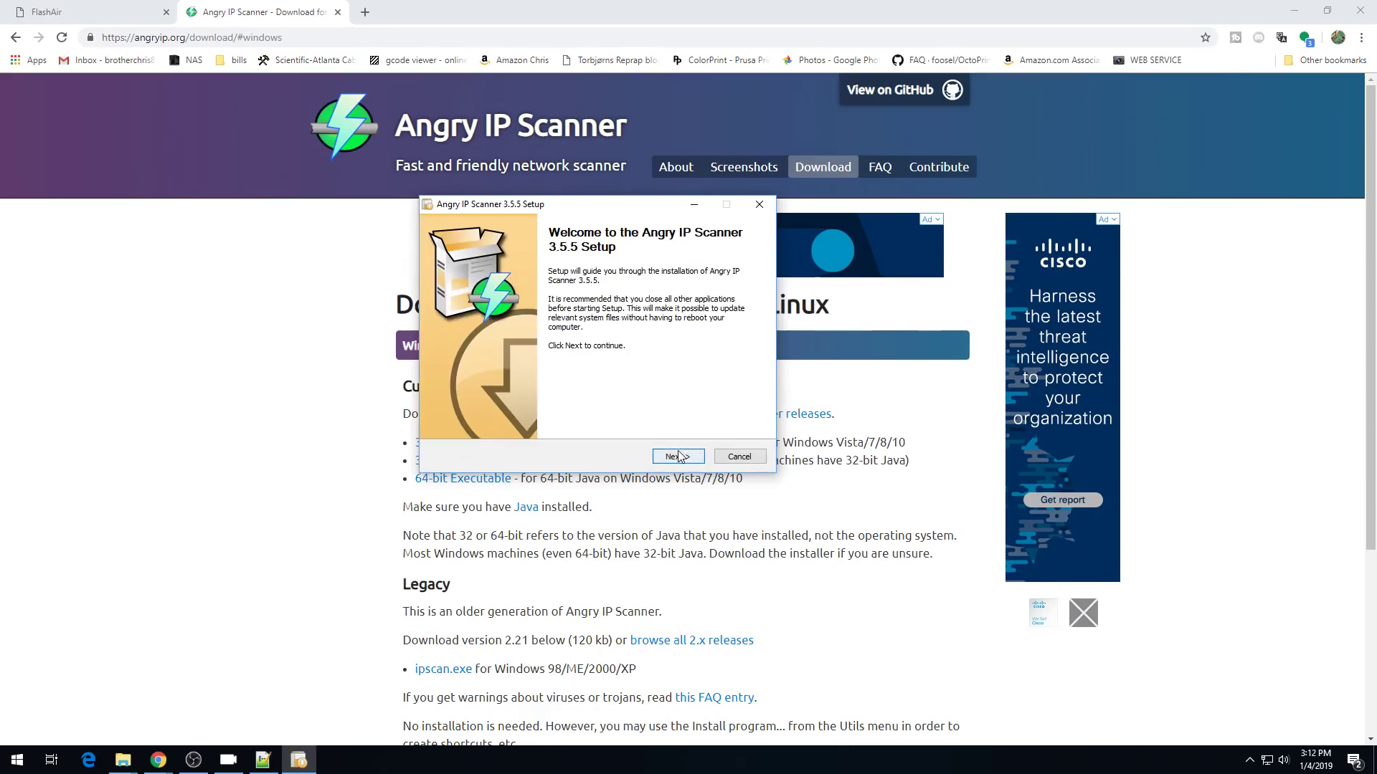
{"action": "left_click", "coordinate": [674, 457]}
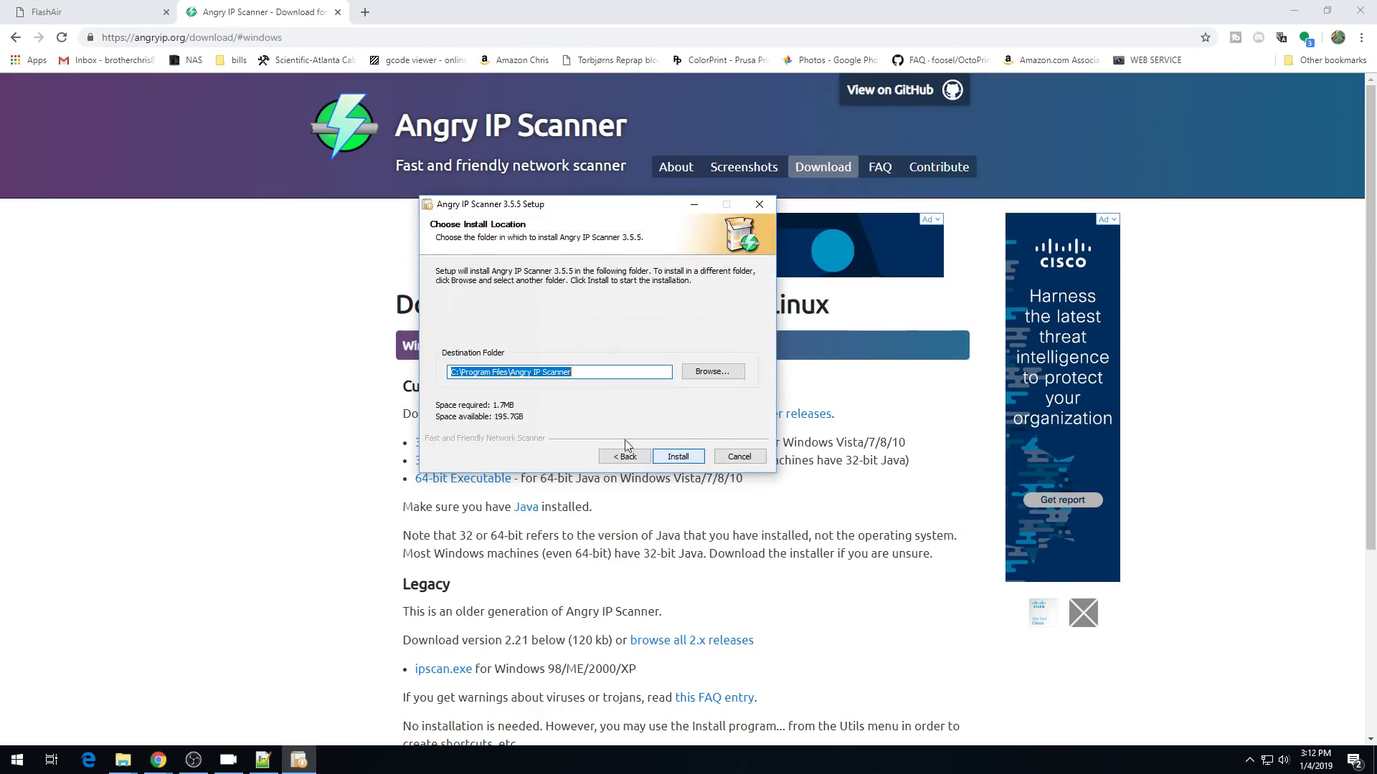
{"action": "left_click", "coordinate": [676, 456]}
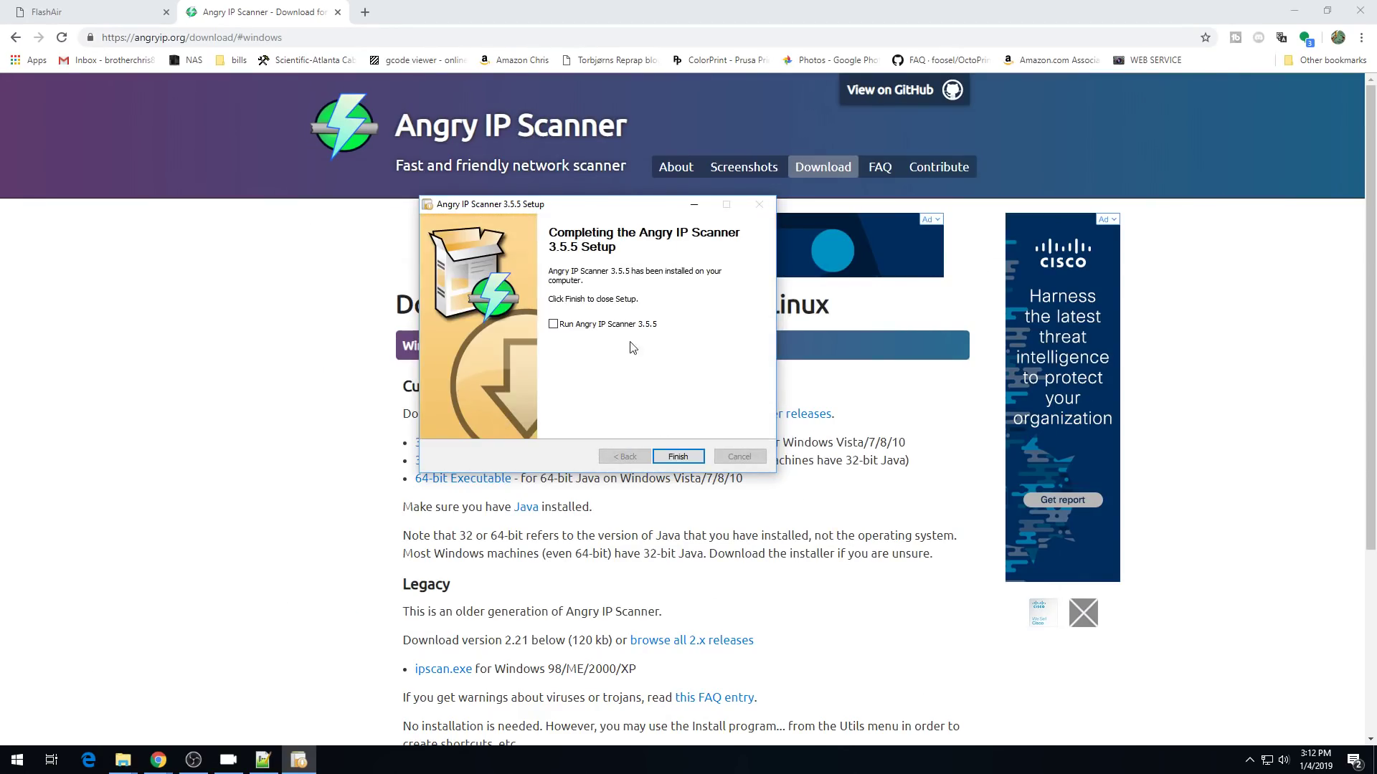
{"action": "left_click", "coordinate": [628, 324]}
{"action": "left_click", "coordinate": [677, 456]}
{"action": "left_click", "coordinate": [521, 387]}
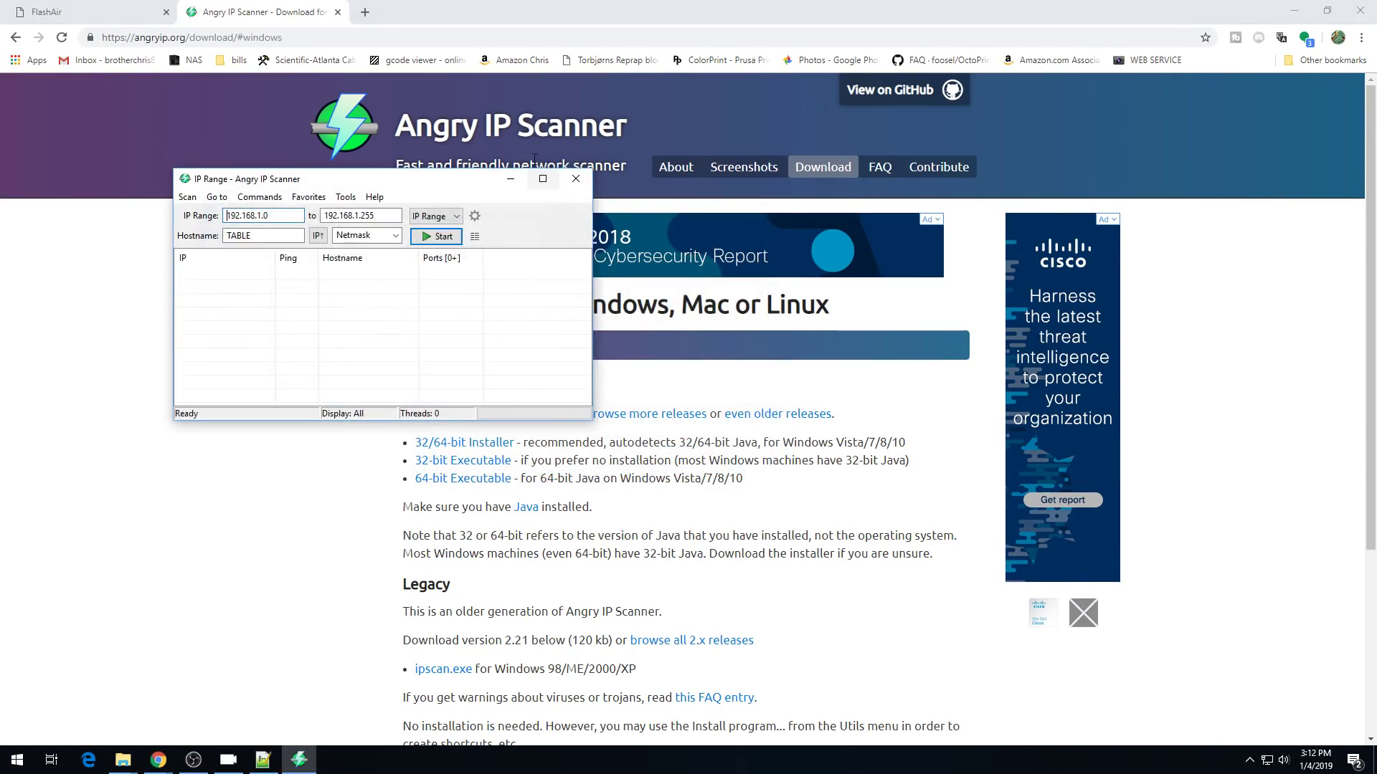
Step: Maximize Angry IP Scanner and scan the range 192.168.1.0 to 192.168.1.255
{"action": "left_click", "coordinate": [543, 178]}
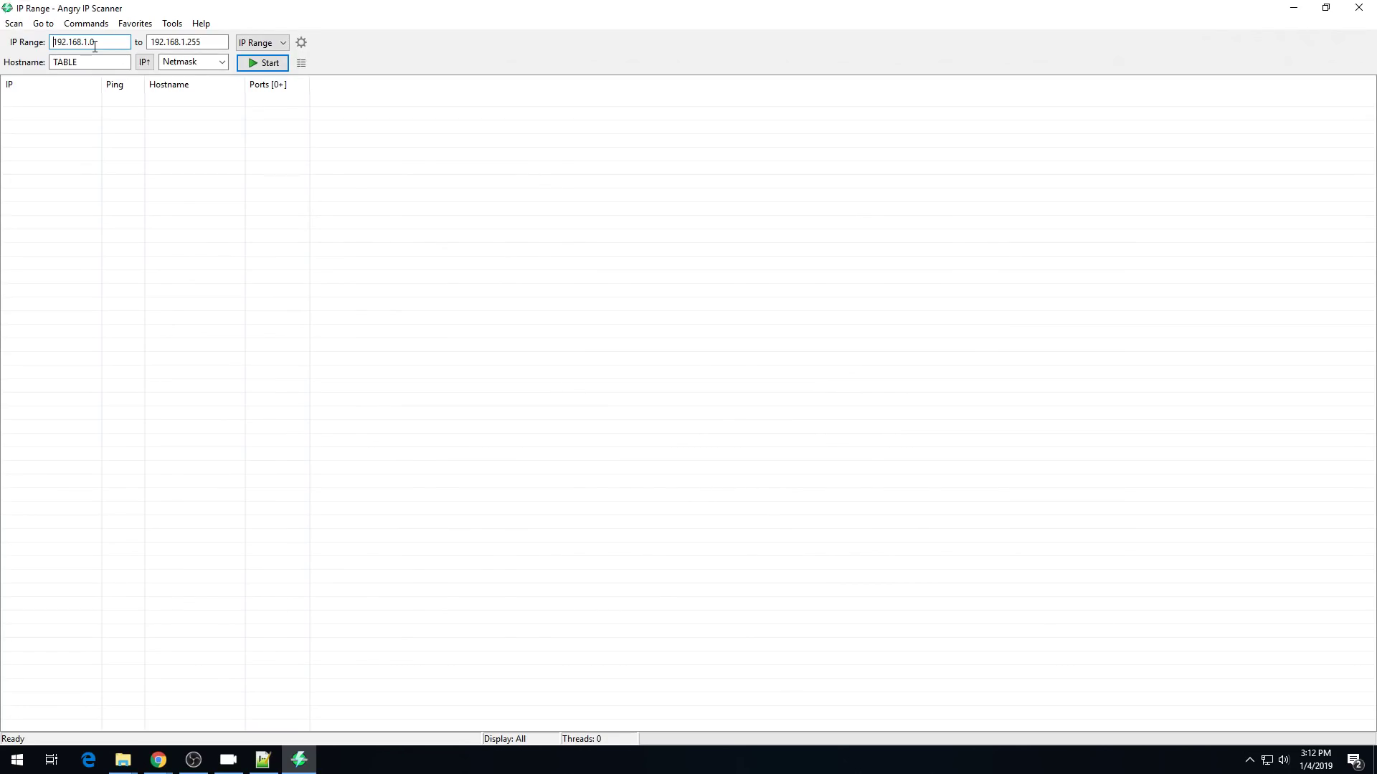
{"action": "left_click", "coordinate": [261, 63]}
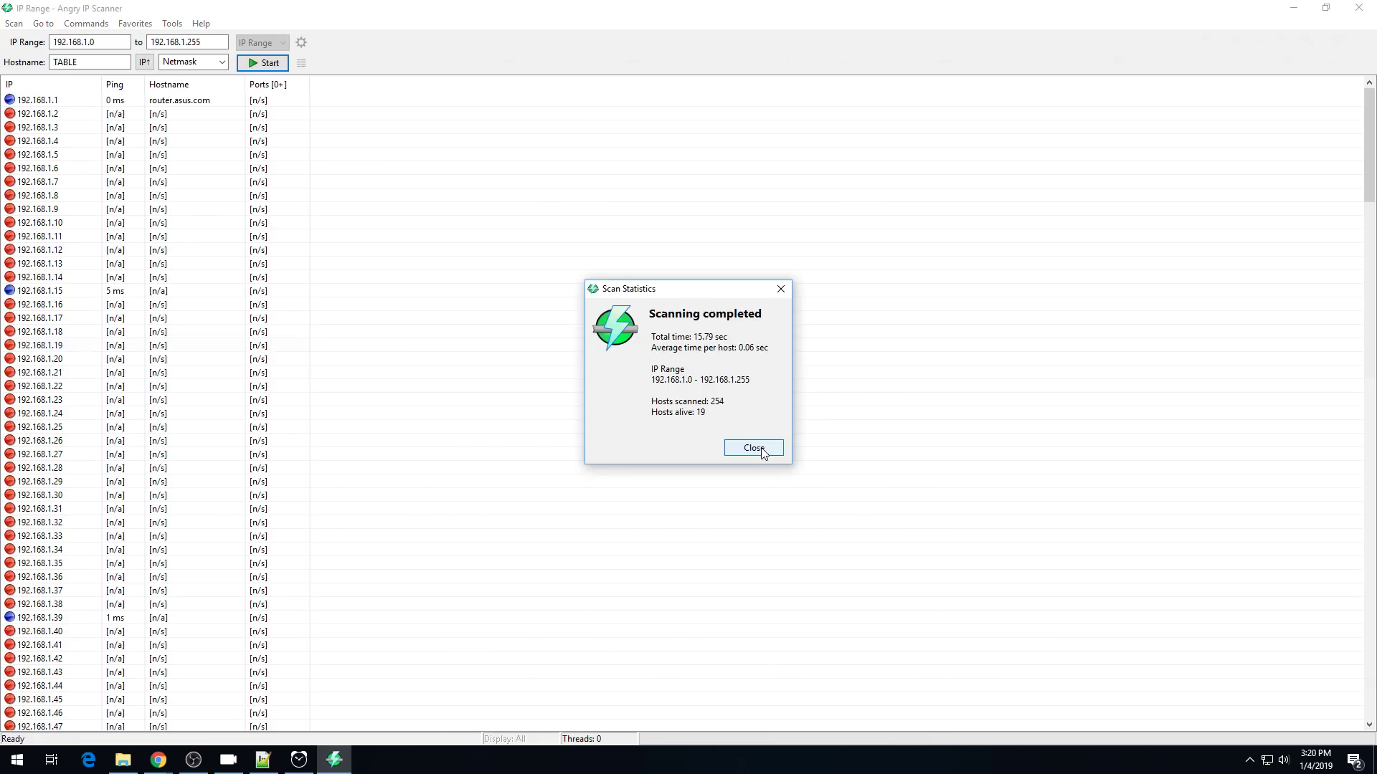
Step: Close the scan statistics and check the 192.168.1.40 row in the results
{"action": "left_click", "coordinate": [753, 448]}
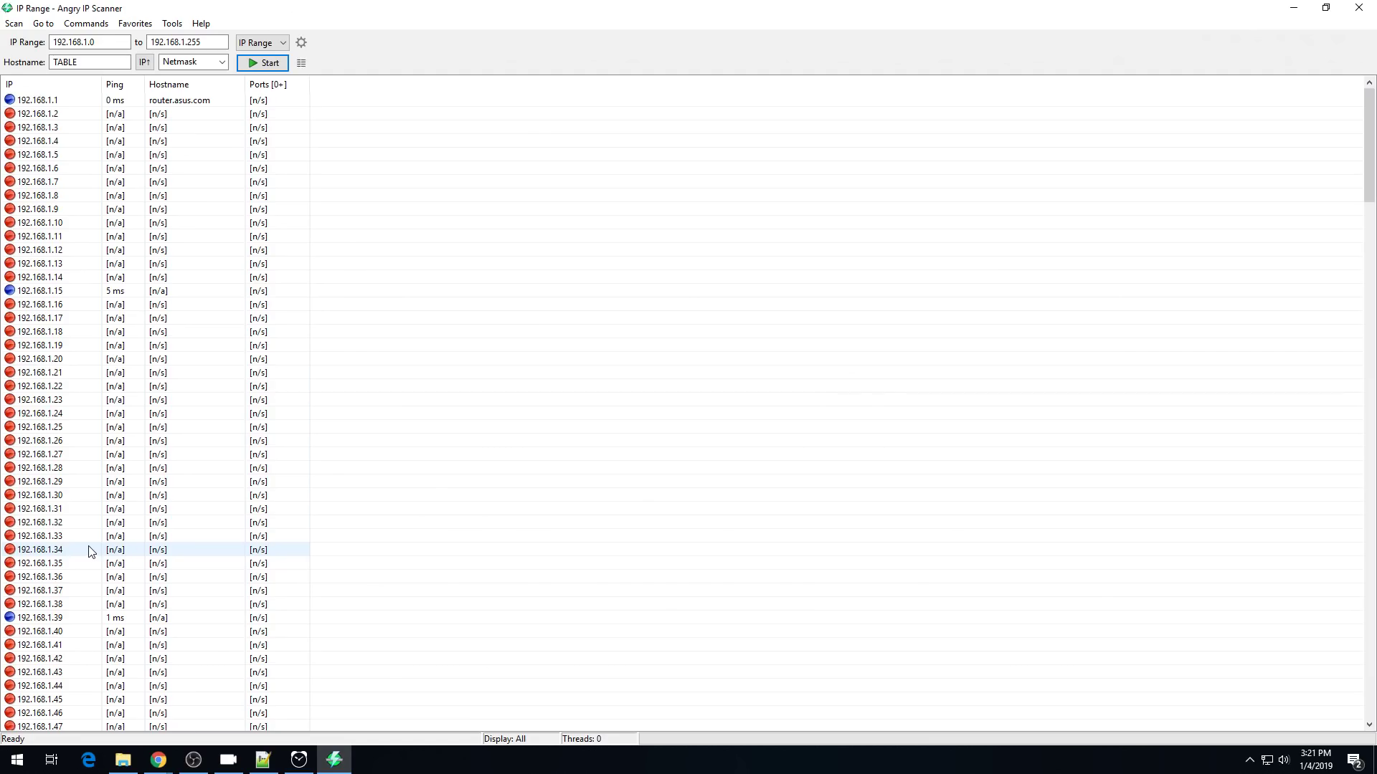
{"action": "scroll", "coordinate": [88, 551], "scroll_direction": "down", "scroll_amount": 5}
{"action": "left_click", "coordinate": [86, 427]}
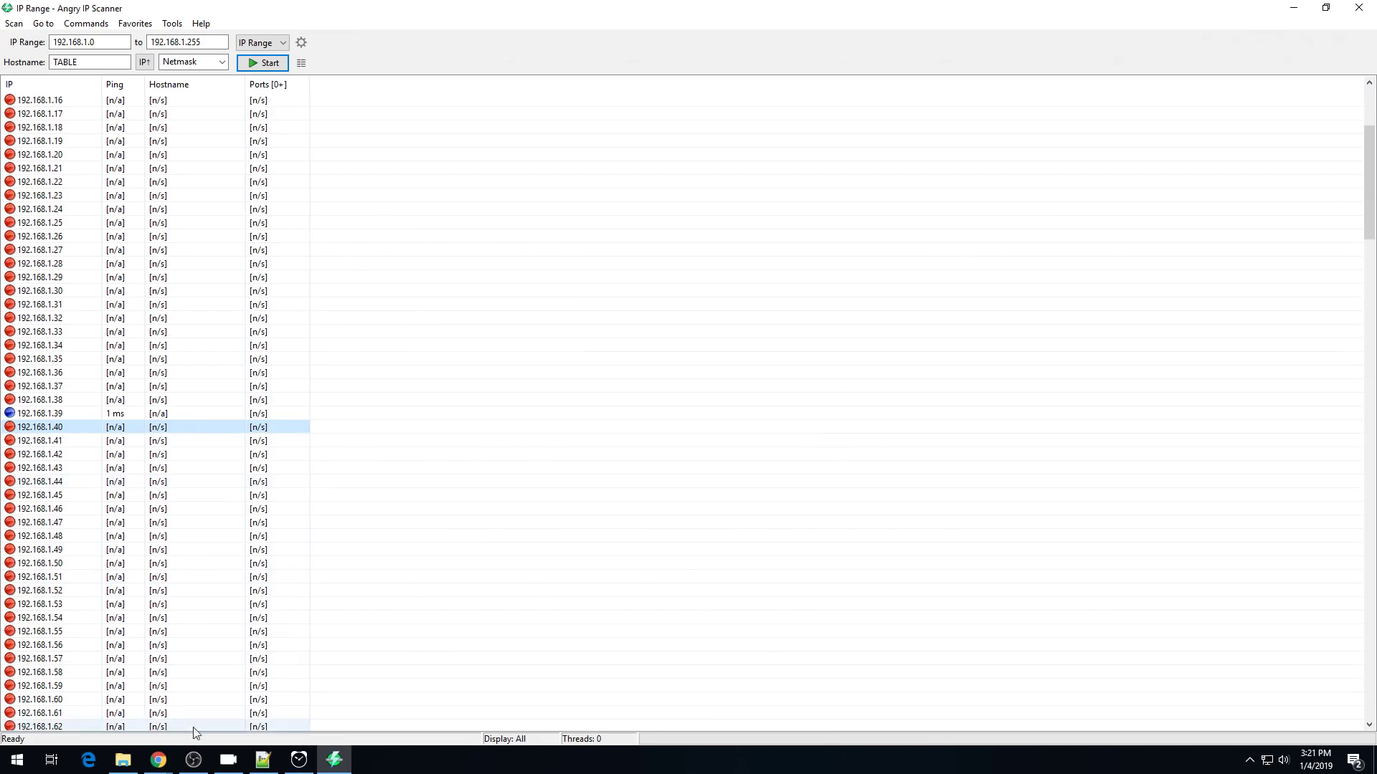
Step: Add IP_Address=192.168.1.40 and Subnet_Mask=255.255.255.0 lines to CONFIG
{"action": "left_click", "coordinate": [263, 760]}
{"action": "type", "text": "IP_Adr"}
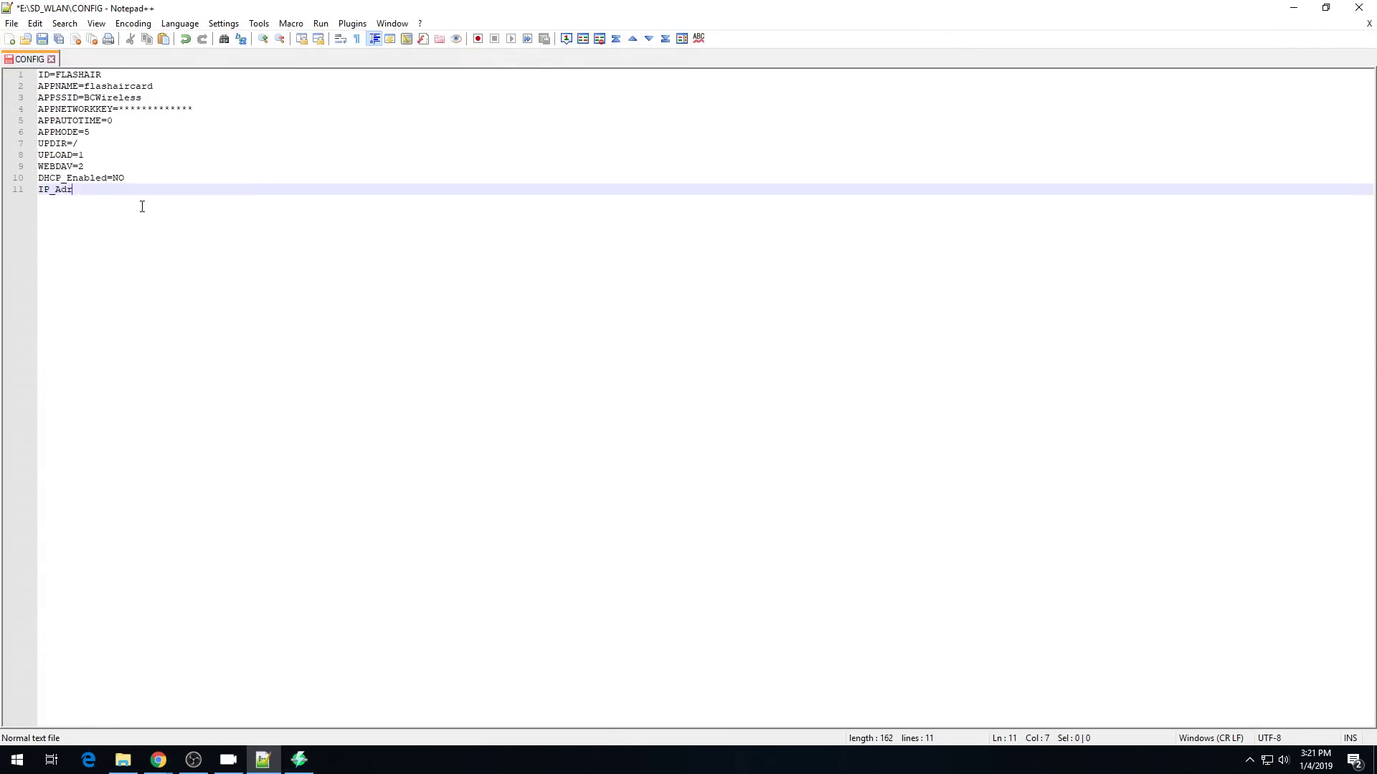
{"action": "key", "text": "BackSpace"}
{"action": "type", "text": "dress=192.168.1.40"}
{"action": "key", "text": "Return"}
{"action": "type", "text": "Subnet_Mask="}
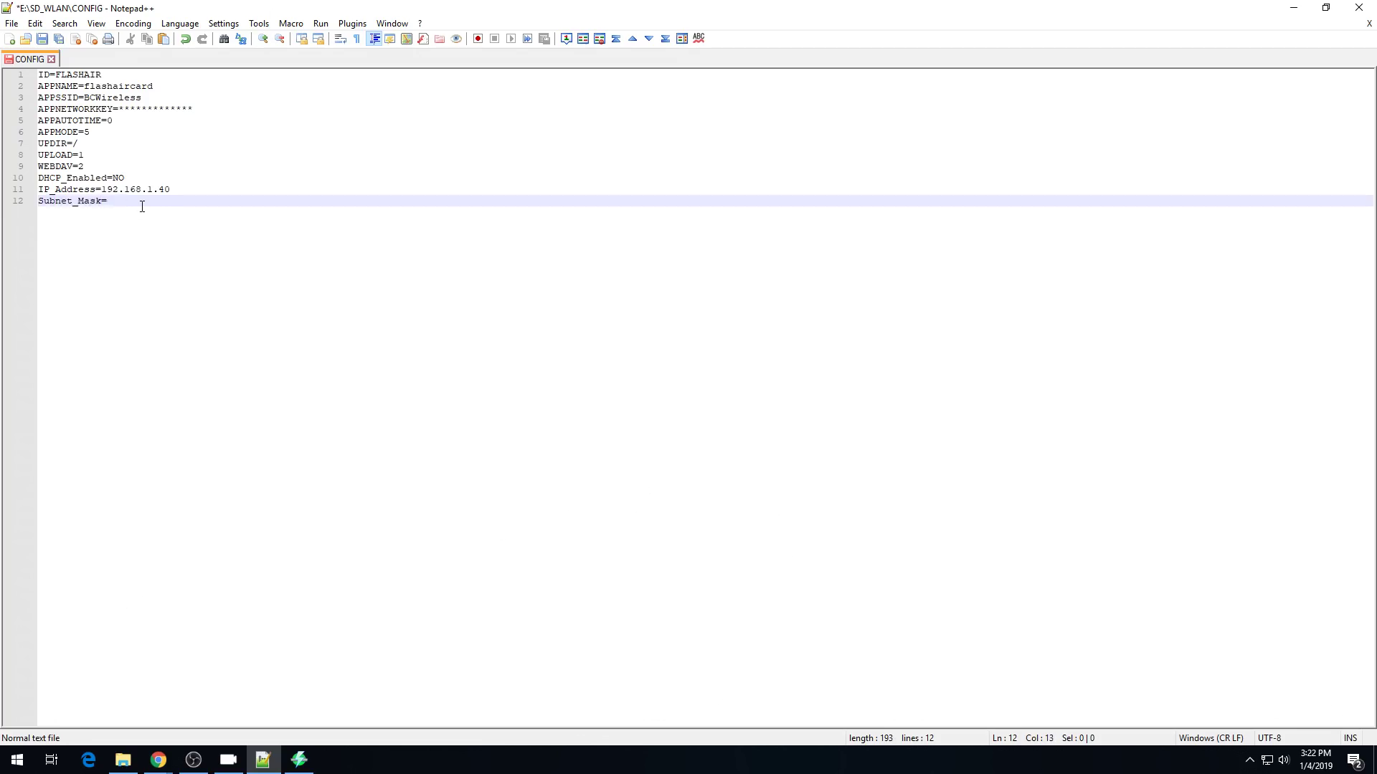
{"action": "type", "text": "255.255.255.0"}
Step: Add Default_Gateway and Preferred_DNS_Server lines set to 192.168.1.1, then save CONFIG
{"action": "key", "text": "Return"}
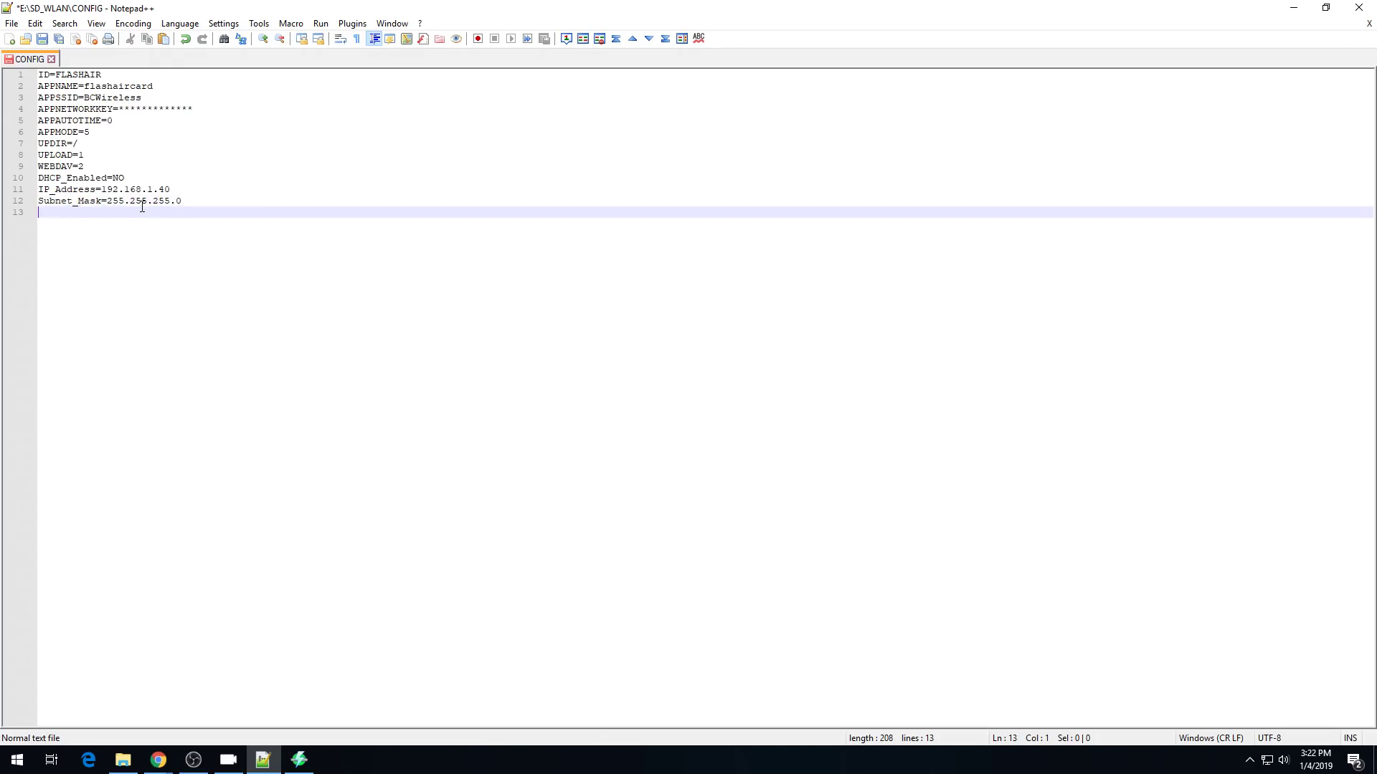
{"action": "type", "text": "Default_Gateway="}
{"action": "type", "text": "1922.168.1.1"}
{"action": "key", "text": "Return"}
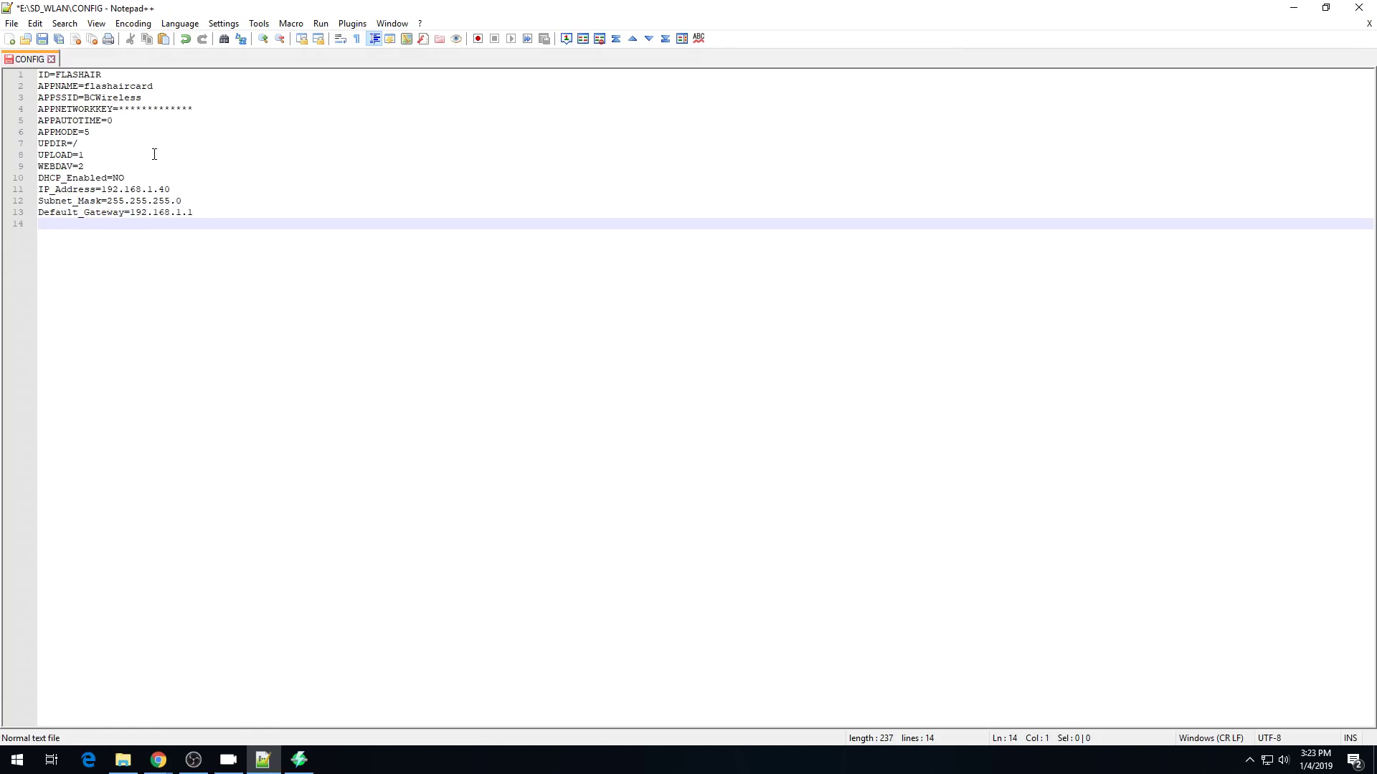
{"action": "type", "text": "Preferred_DNS_Server"}
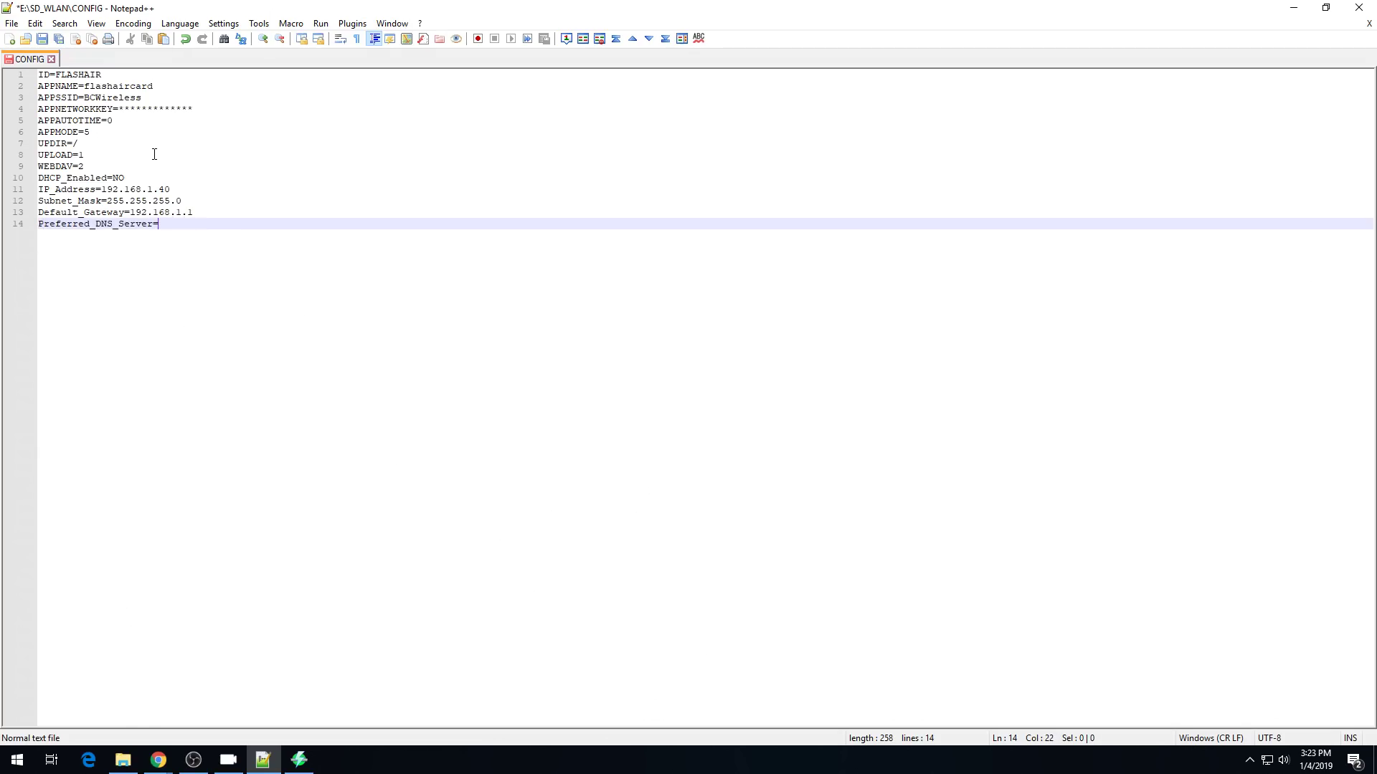
{"action": "type", "text": "=192.168.1.1"}
{"action": "key", "text": "Return"}
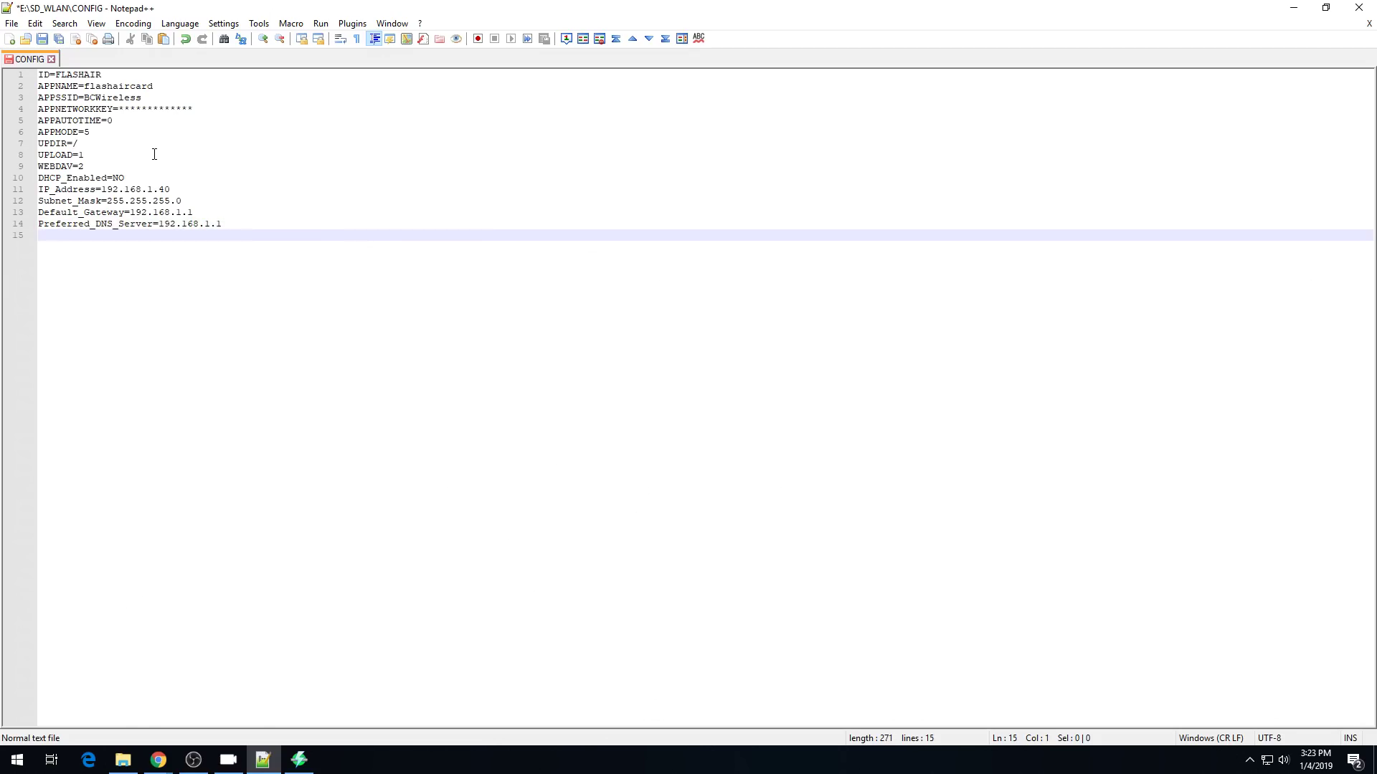
{"action": "key", "text": "ctrl+s"}
{"action": "left_click", "coordinate": [123, 759]}
Step: Load 192.168.1.40 in Chrome to open the FlashAir card's file listing page
{"action": "left_click", "coordinate": [159, 760]}
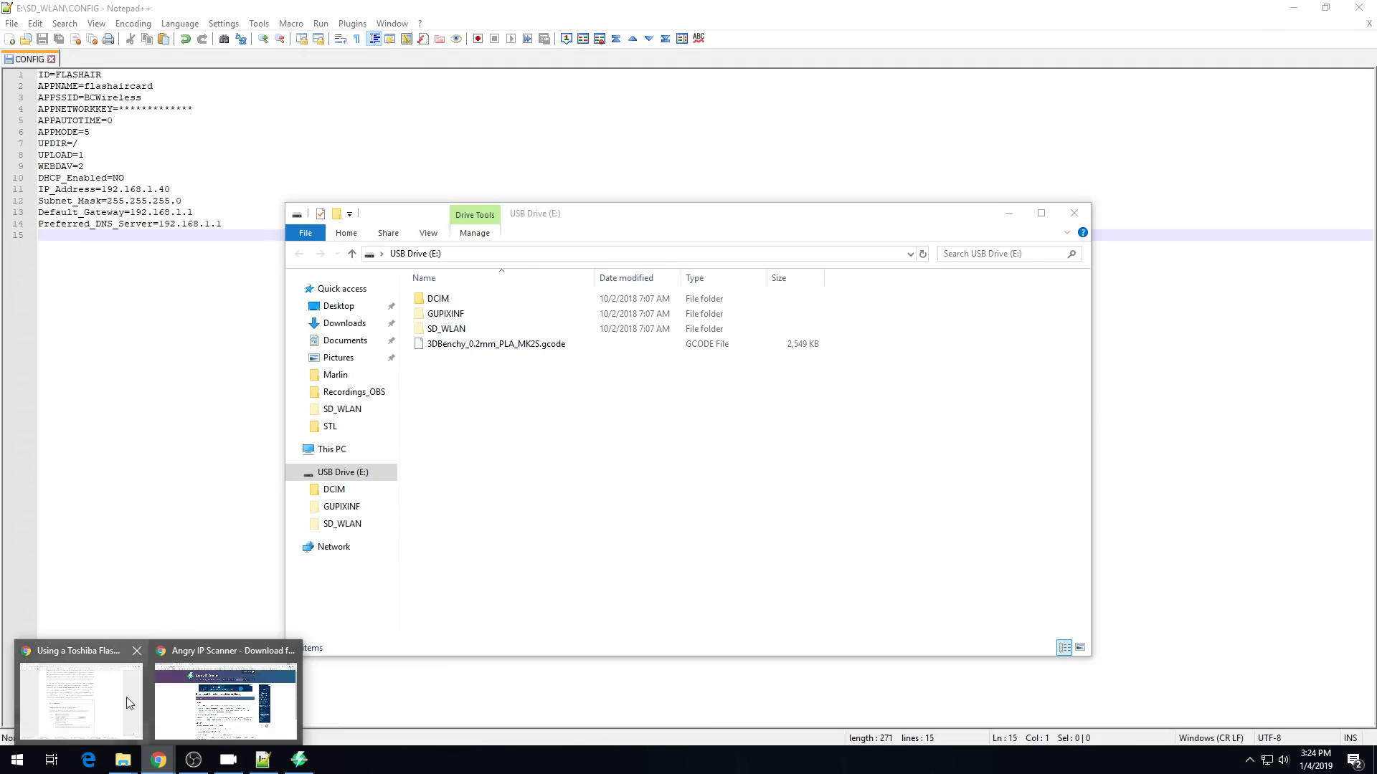
{"action": "left_click", "coordinate": [202, 710]}
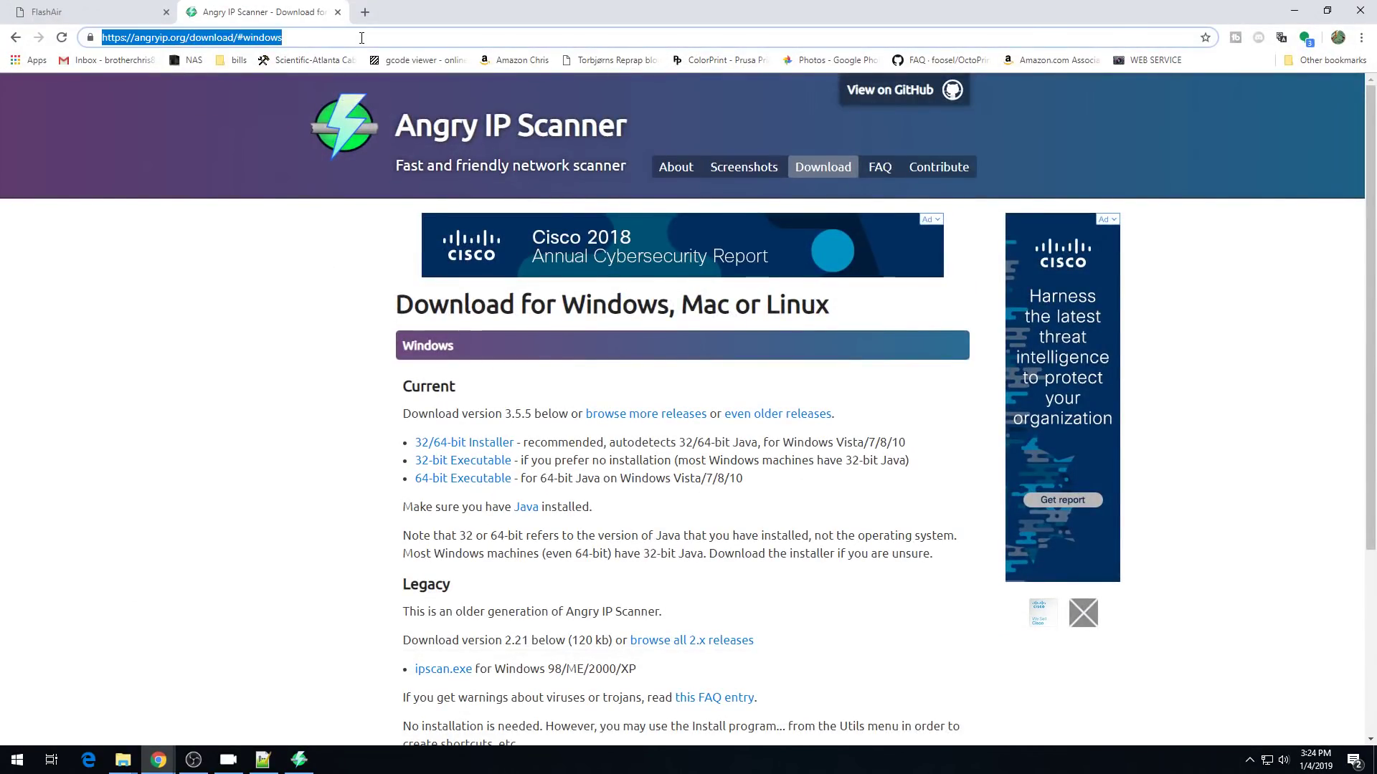
{"action": "type", "text": "192.16"}
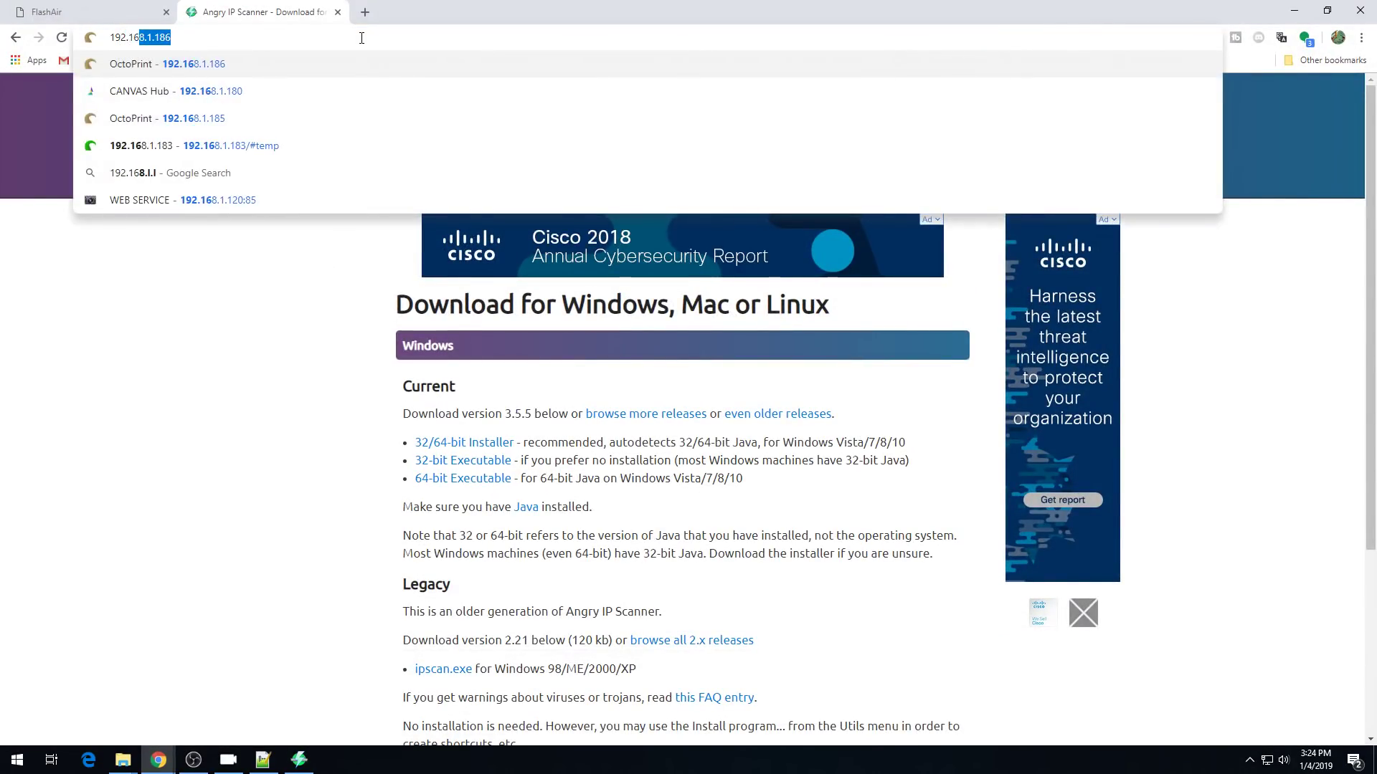
{"action": "key", "text": "BackSpace"}
{"action": "type", "text": "8."}
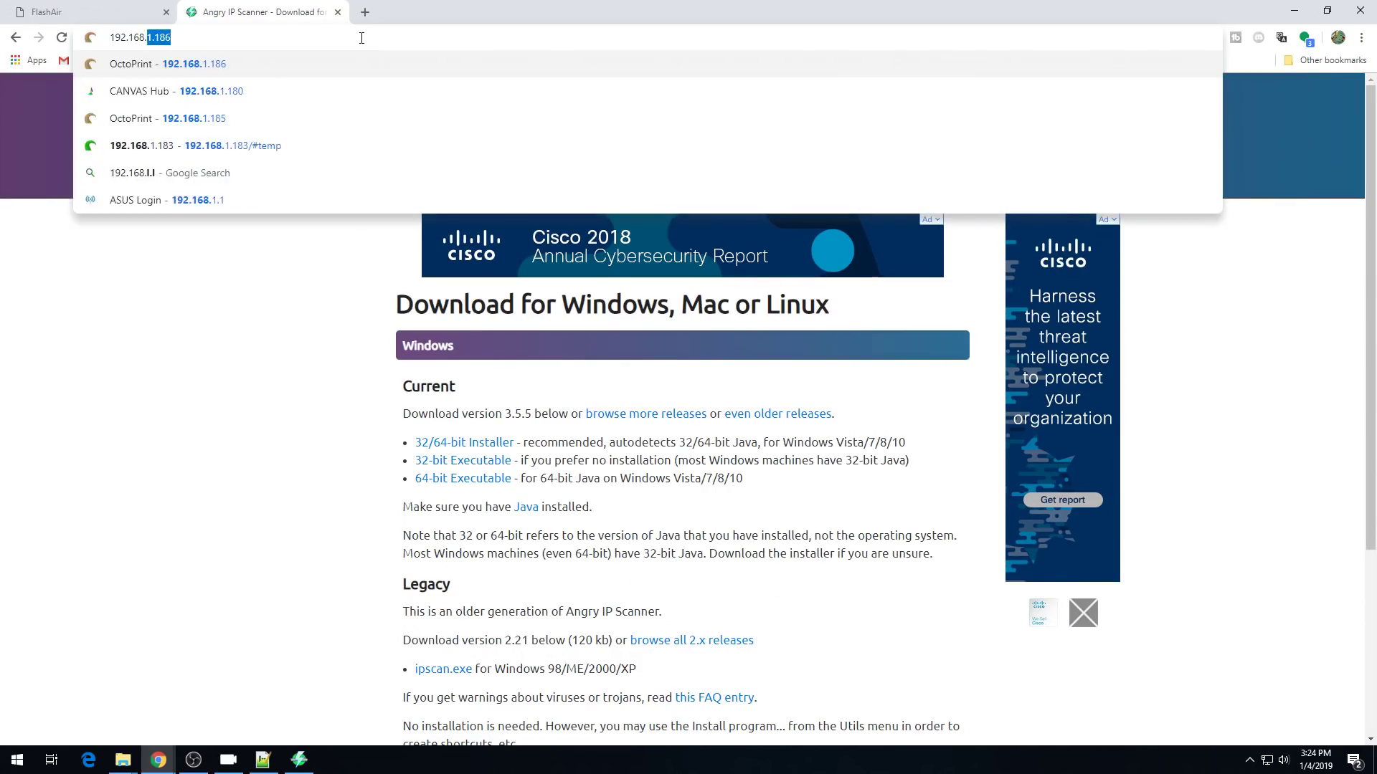
{"action": "type", "text": "1."}
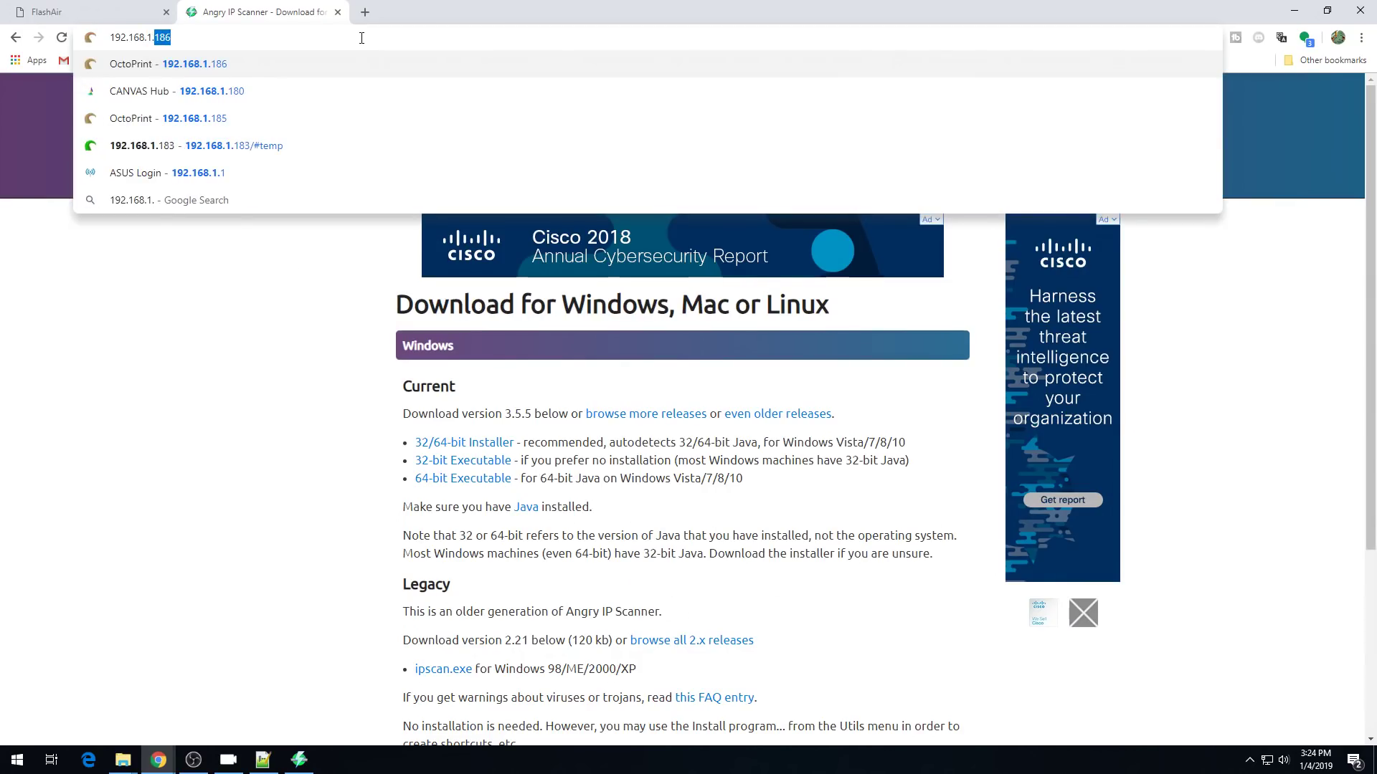
{"action": "type", "text": "40"}
{"action": "key", "text": "Return"}
{"action": "left_click", "coordinate": [701, 555]}
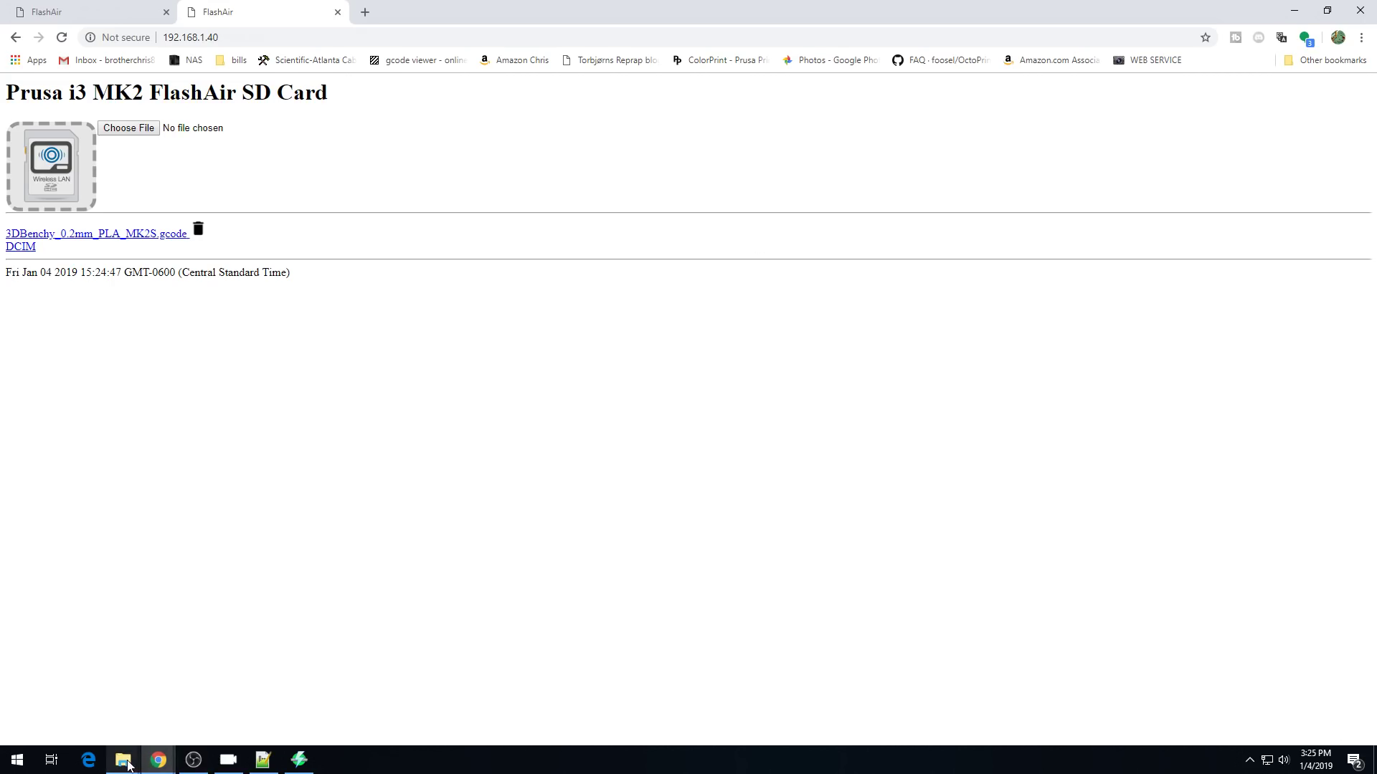
Step: From the This PC view, start the Add a network location wizard
{"action": "mouse_move", "coordinate": [122, 759]}
{"action": "left_click", "coordinate": [226, 688]}
{"action": "left_click", "coordinate": [351, 452]}
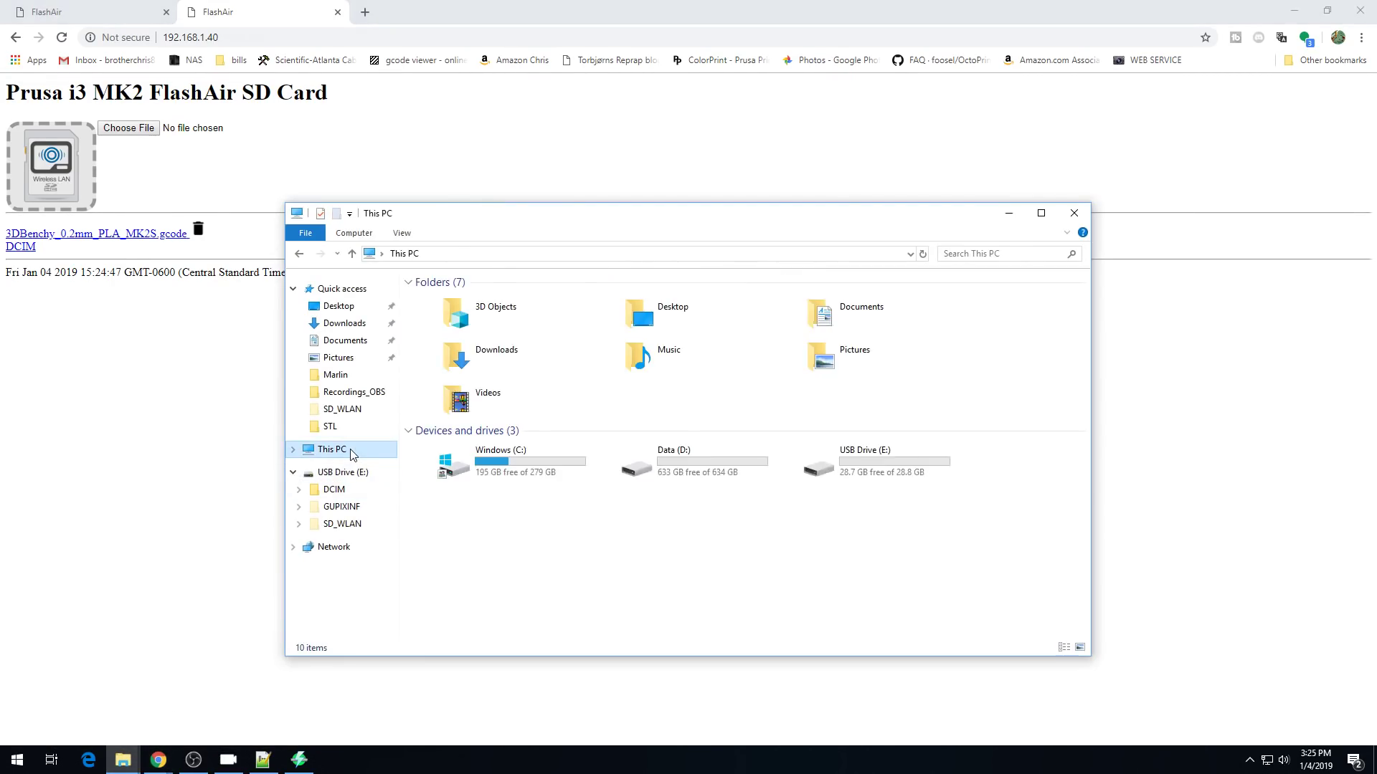
{"action": "right_click", "coordinate": [614, 558]}
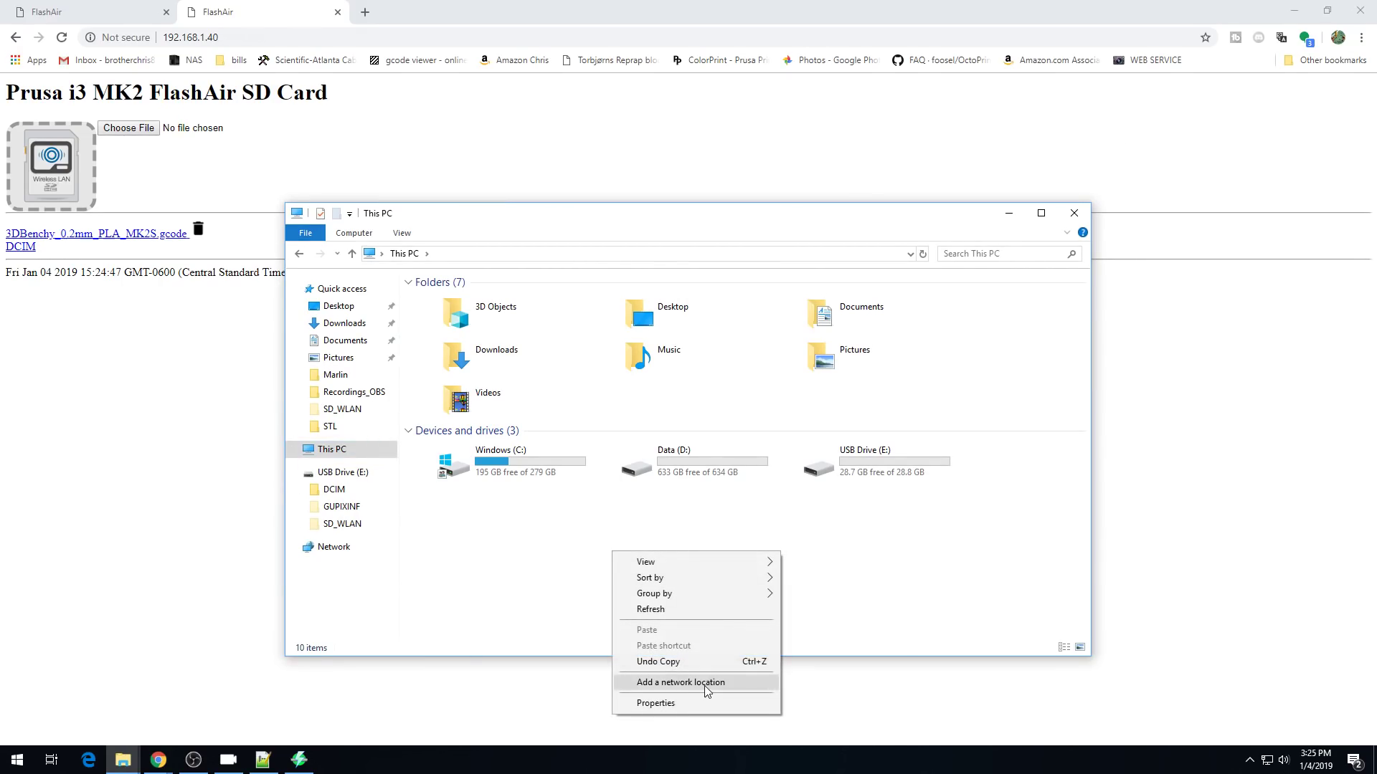
{"action": "left_click", "coordinate": [707, 688]}
{"action": "left_click", "coordinate": [811, 532]}
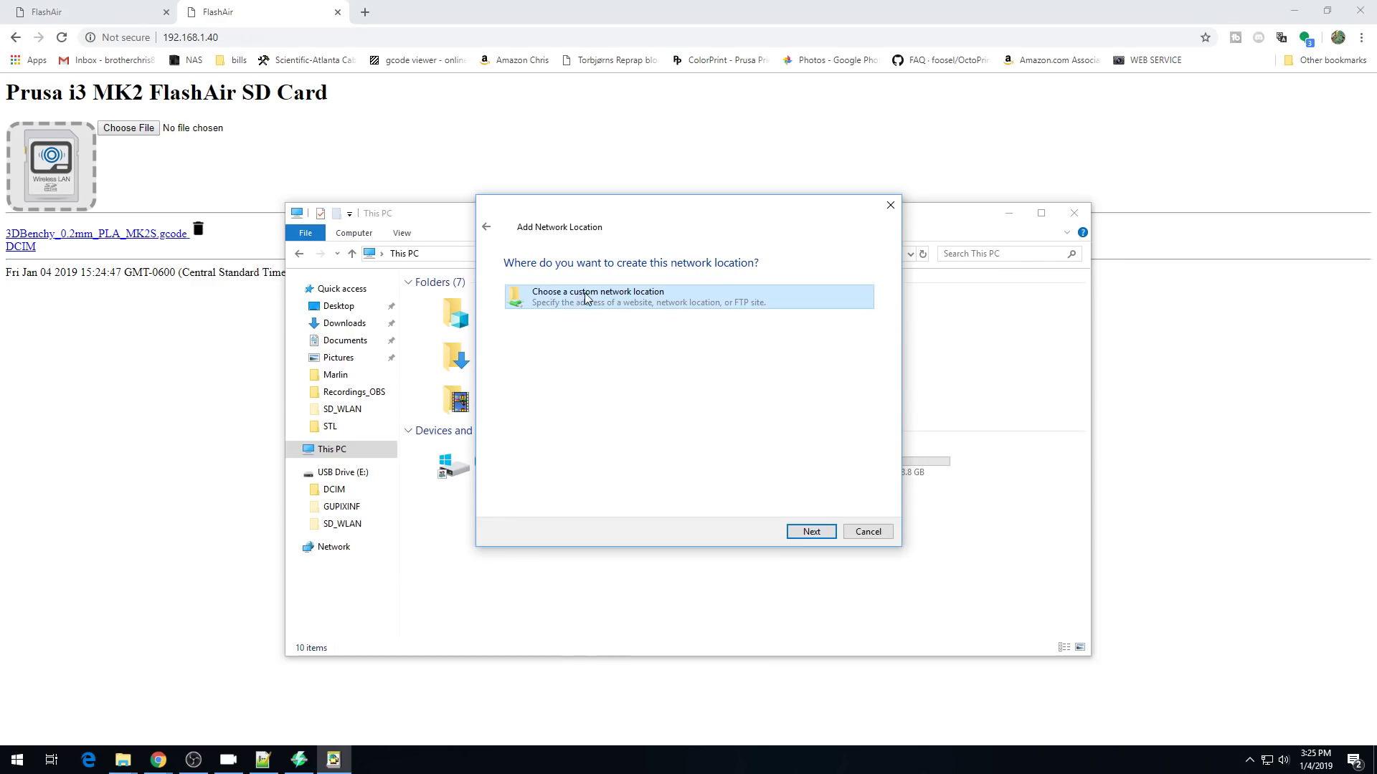
{"action": "left_click", "coordinate": [798, 532]}
{"action": "type", "text": "ht"}
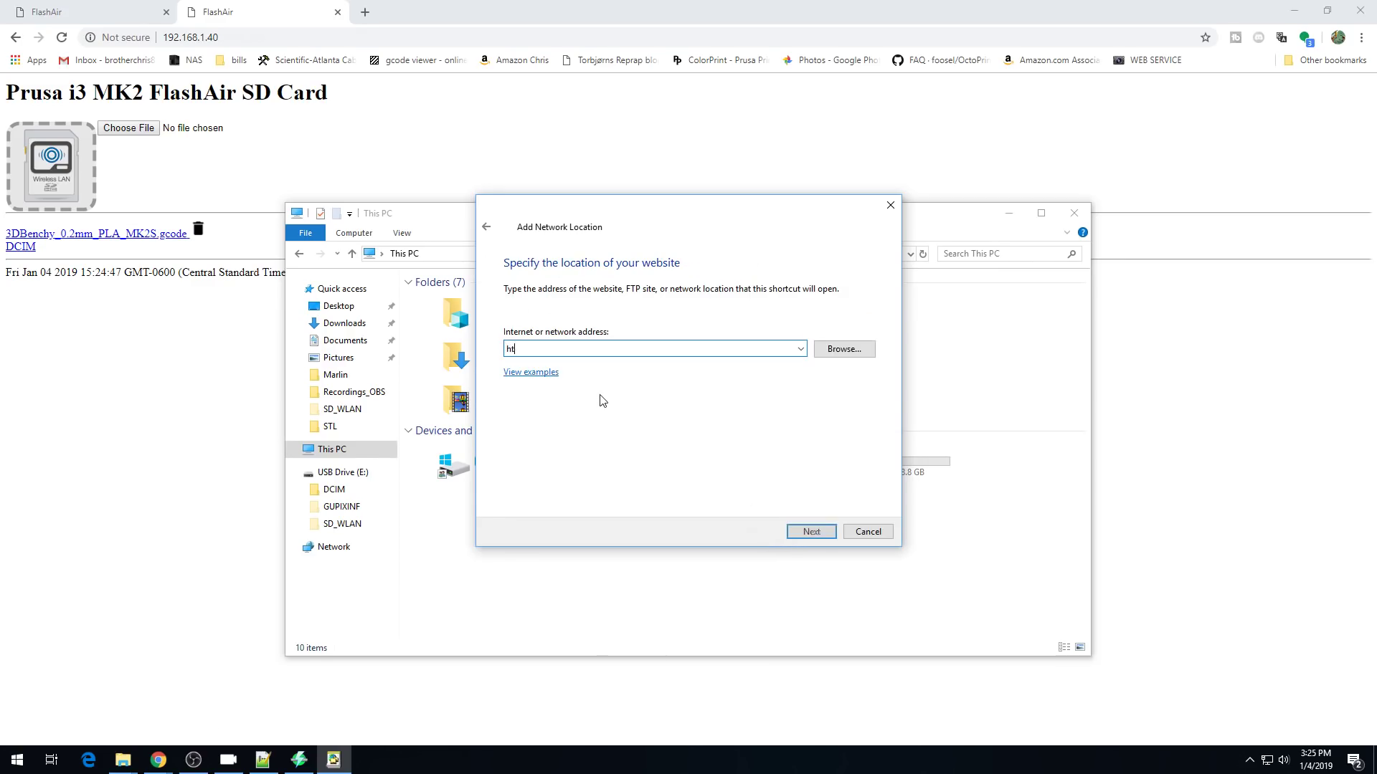
{"action": "type", "text": "tp://192.168.1.40"}
{"action": "left_click", "coordinate": [810, 531]}
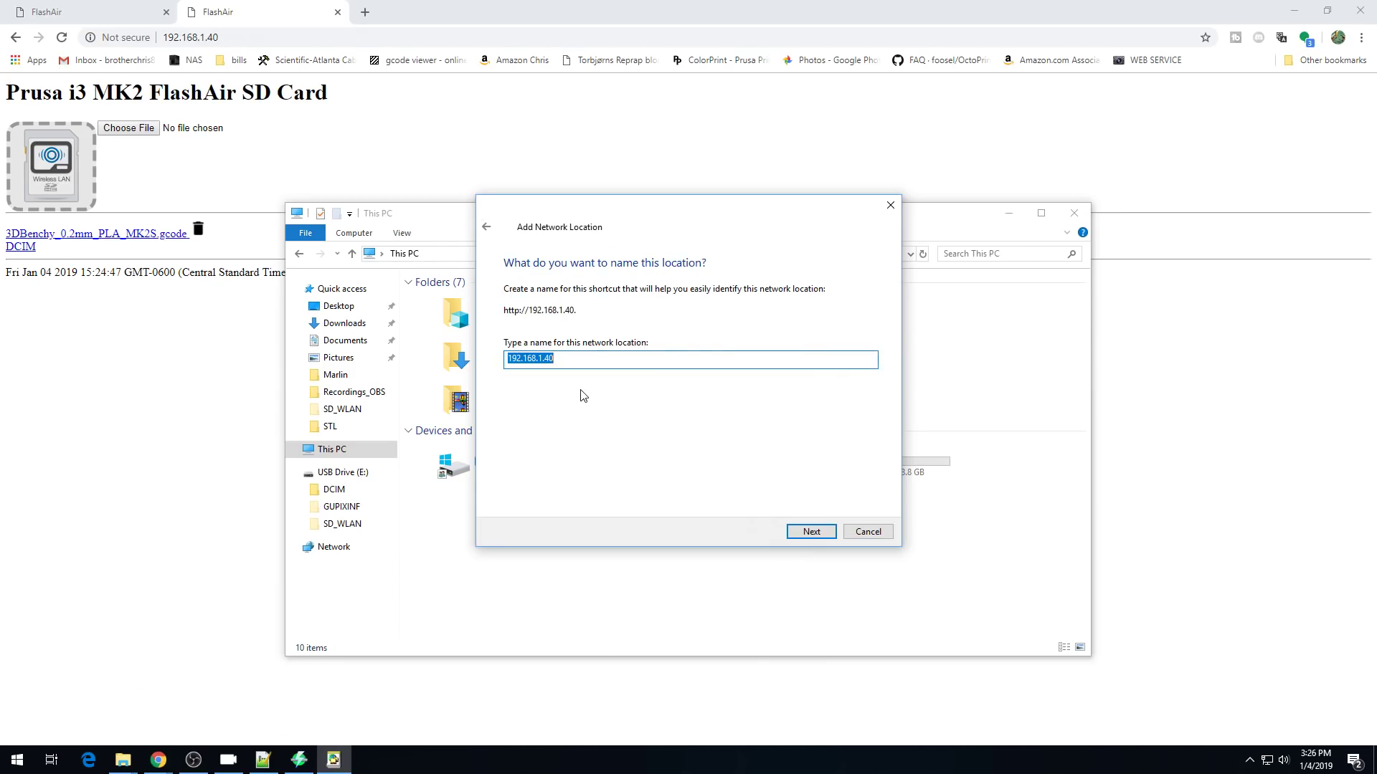
{"action": "type", "text": "WifSD"}
{"action": "left_click", "coordinate": [810, 532]}
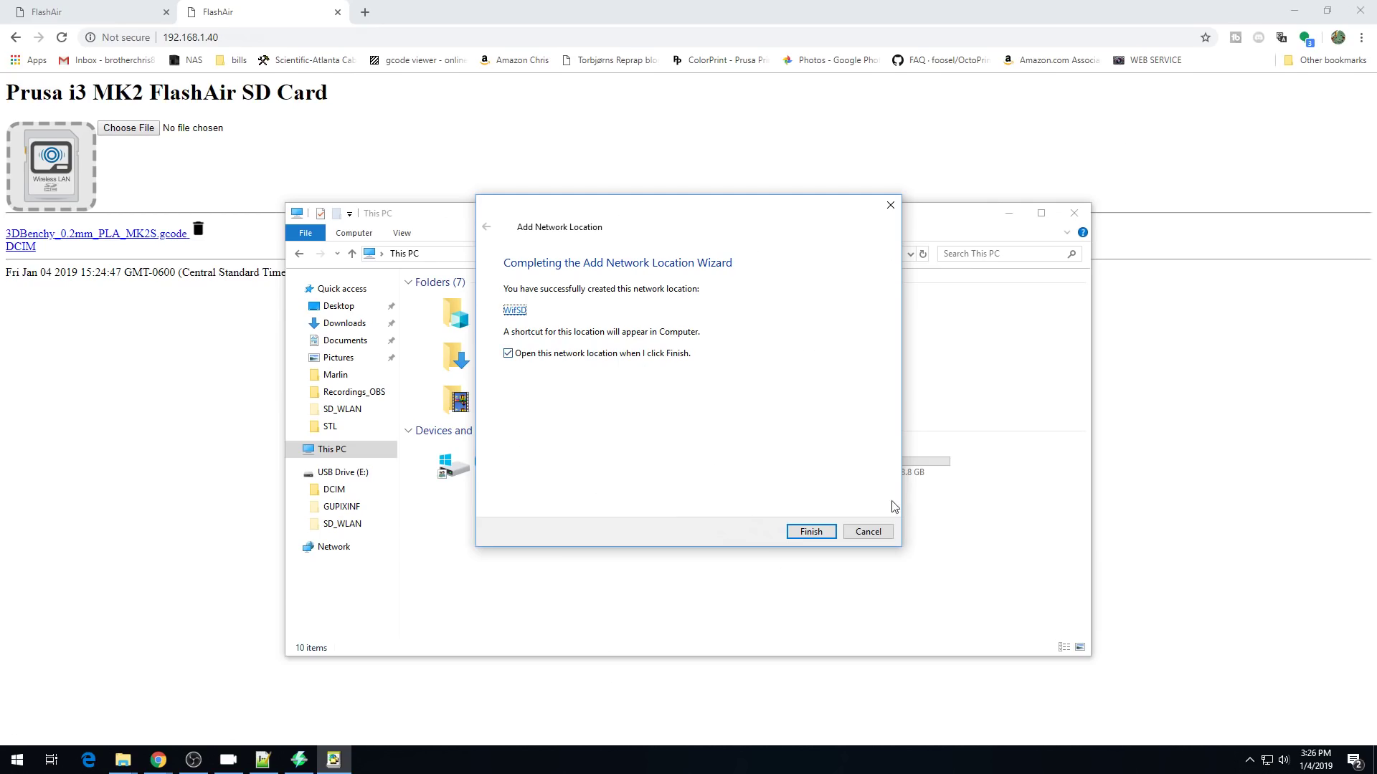
{"action": "left_click", "coordinate": [811, 532]}
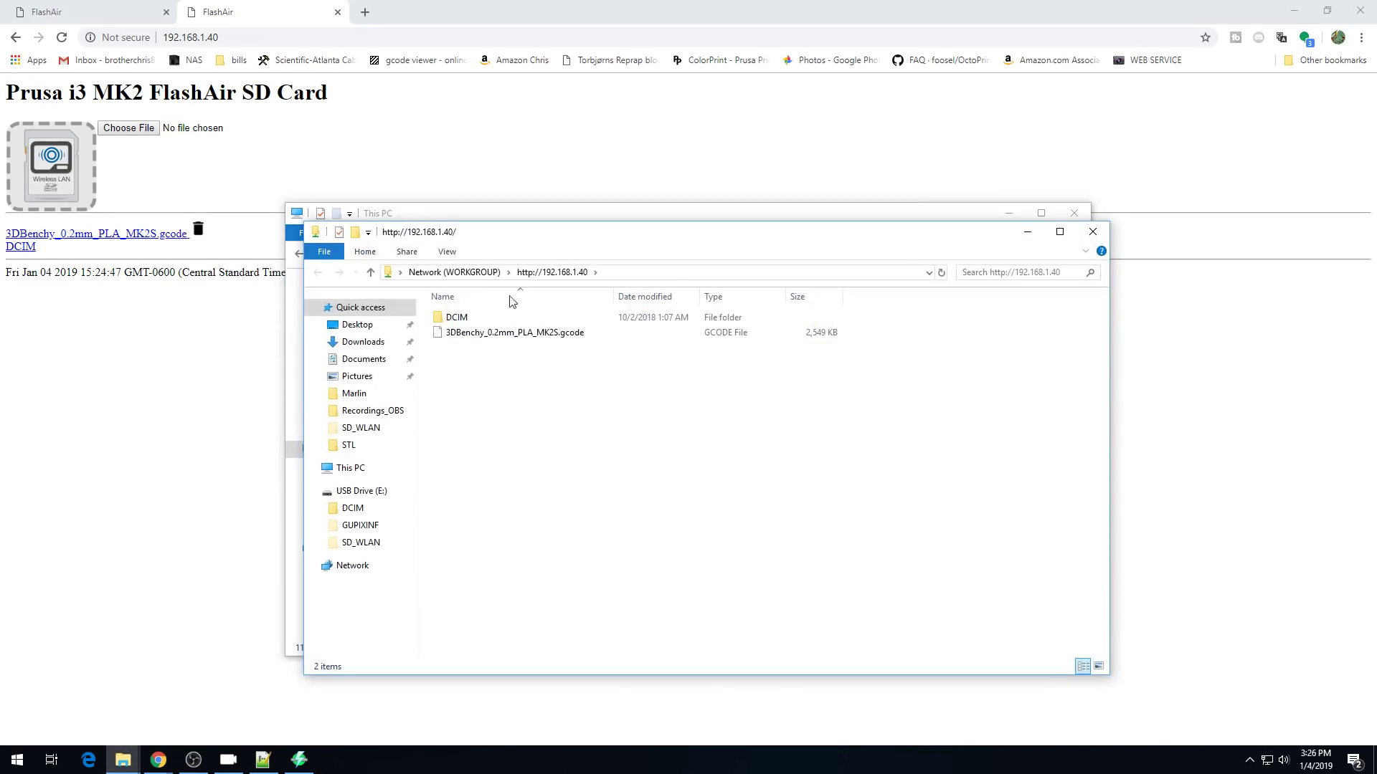
Step: Create a WifSD shortcut and place it on the desktop
{"action": "left_click_drag", "start_coordinate": [557, 233], "coordinate": [897, 187]}
{"action": "left_click_drag", "start_coordinate": [459, 213], "coordinate": [256, 178]}
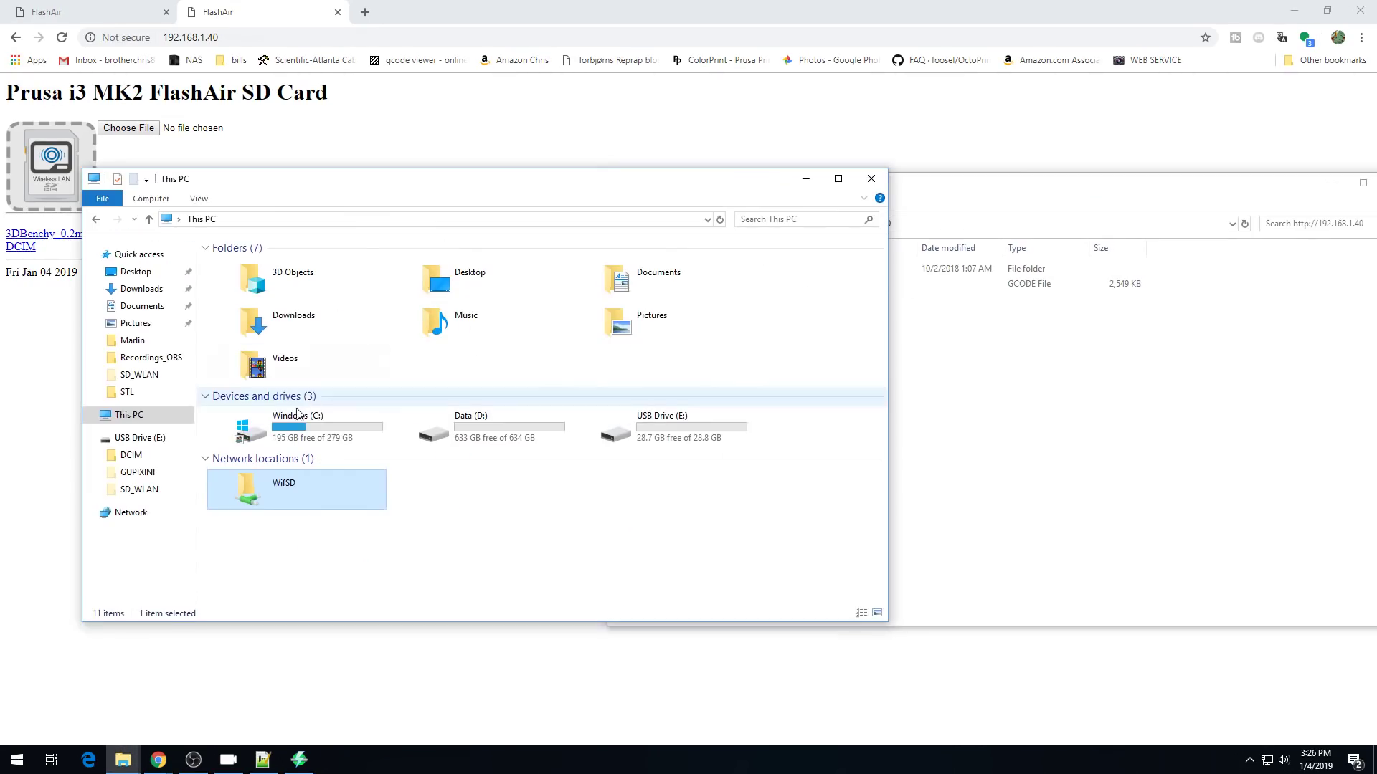
{"action": "right_click", "coordinate": [303, 488]}
{"action": "left_click", "coordinate": [367, 657]}
{"action": "left_click_drag", "start_coordinate": [448, 500], "coordinate": [137, 271]}
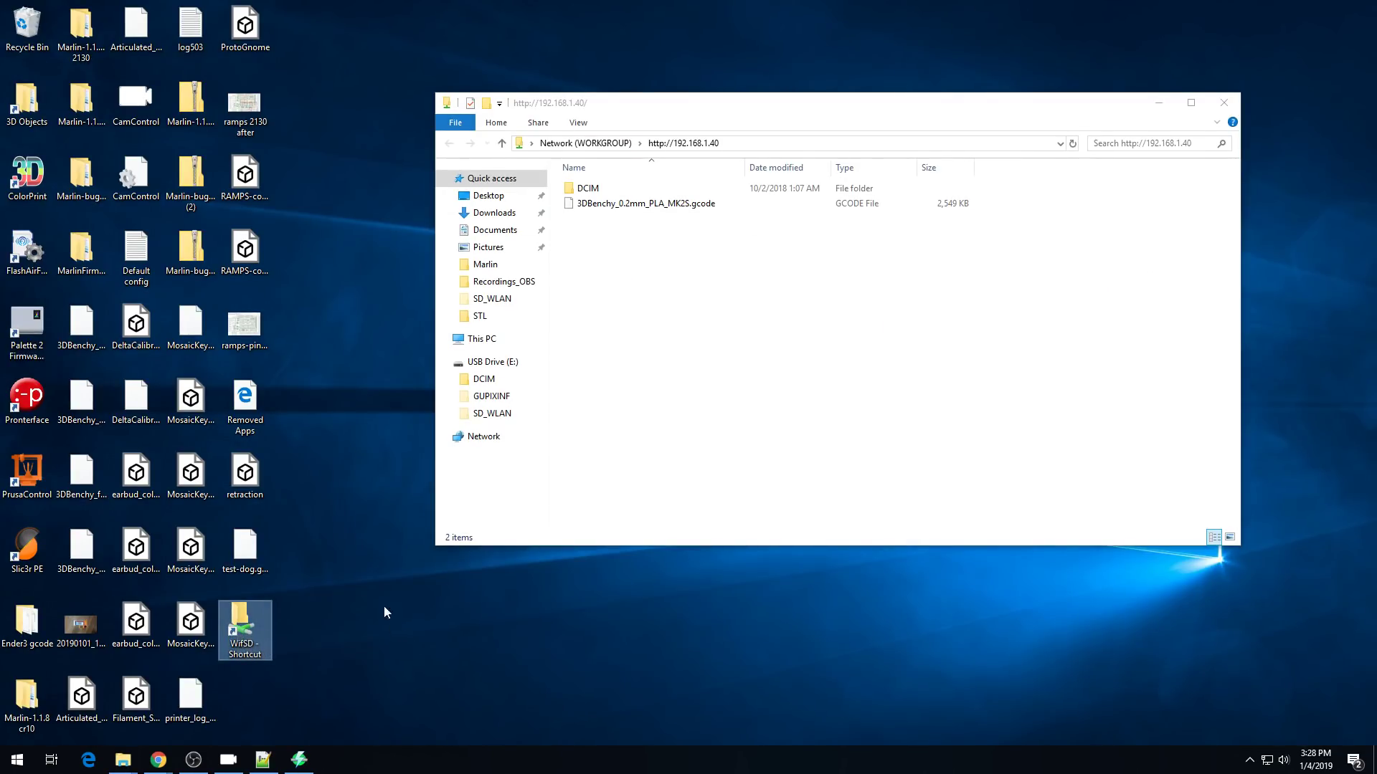
Step: Copy test-dog.gcode onto the WifSD card and rename a 3DBenchy file to 3DBenchy_Wifi.gcode
{"action": "left_click_drag", "start_coordinate": [244, 549], "coordinate": [247, 618]}
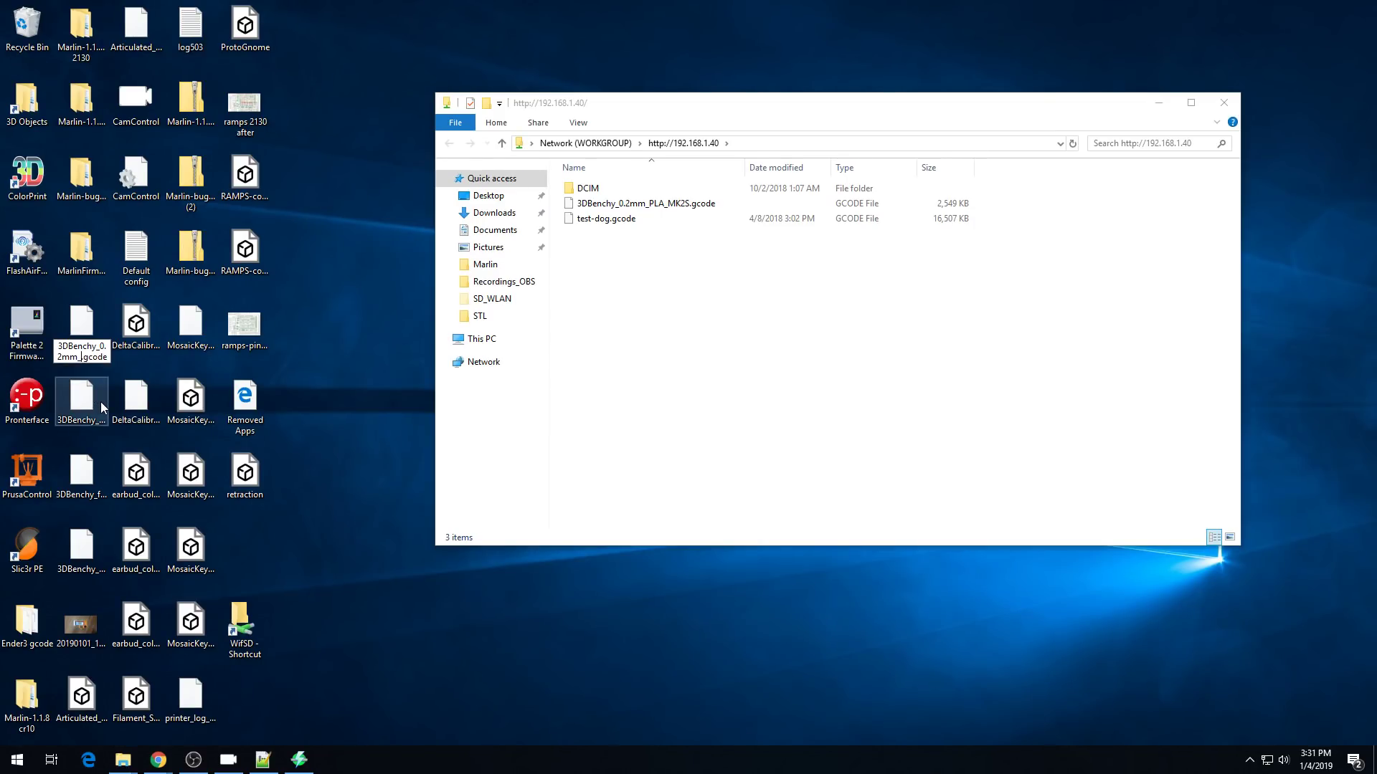
{"action": "key", "text": "BackSpace"}
{"action": "key", "text": "BackSpace"}
{"action": "key", "text": "BackSpace"}
{"action": "key", "text": "BackSpace"}
{"action": "key", "text": "BackSpace"}
{"action": "key", "text": "BackSpace"}
{"action": "key", "text": "BackSpace"}
{"action": "key", "text": "BackSpace"}
{"action": "type", "text": "Wifi"}
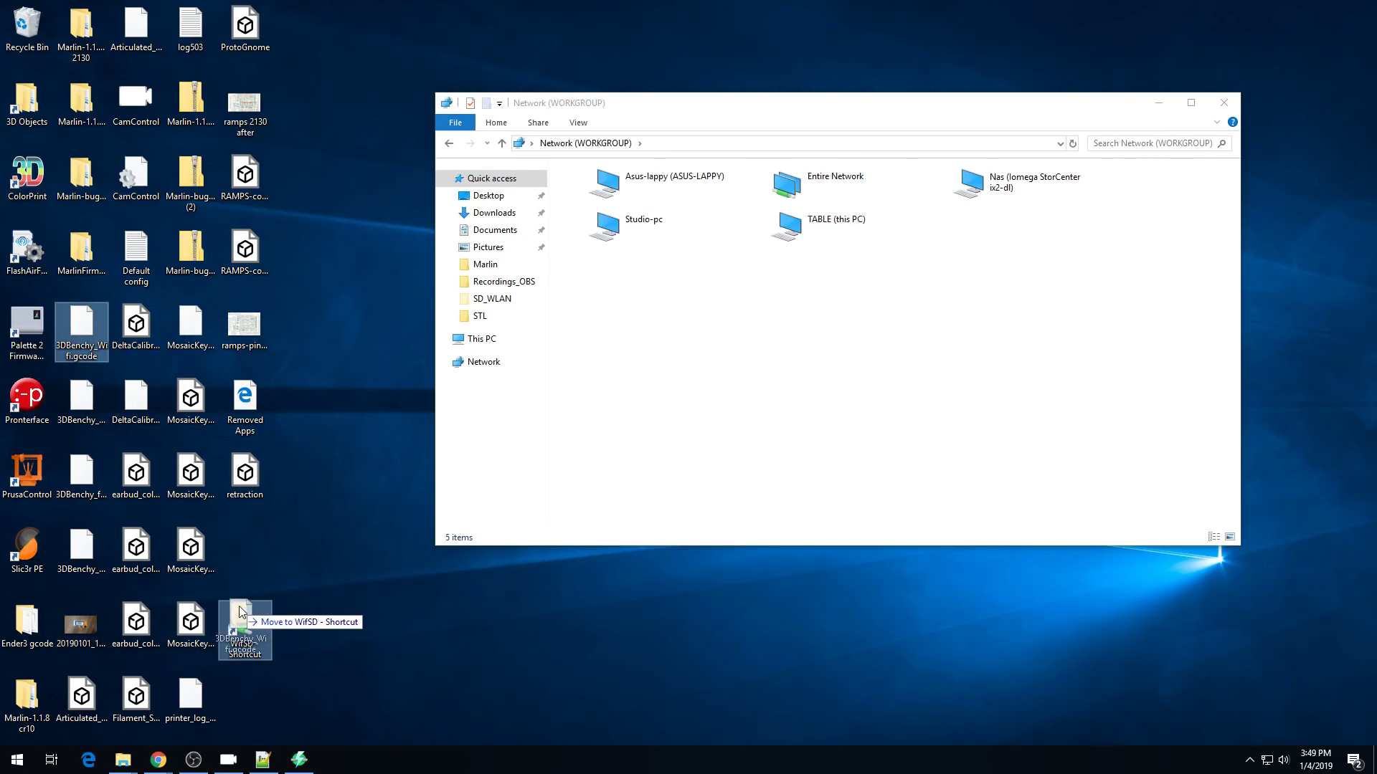